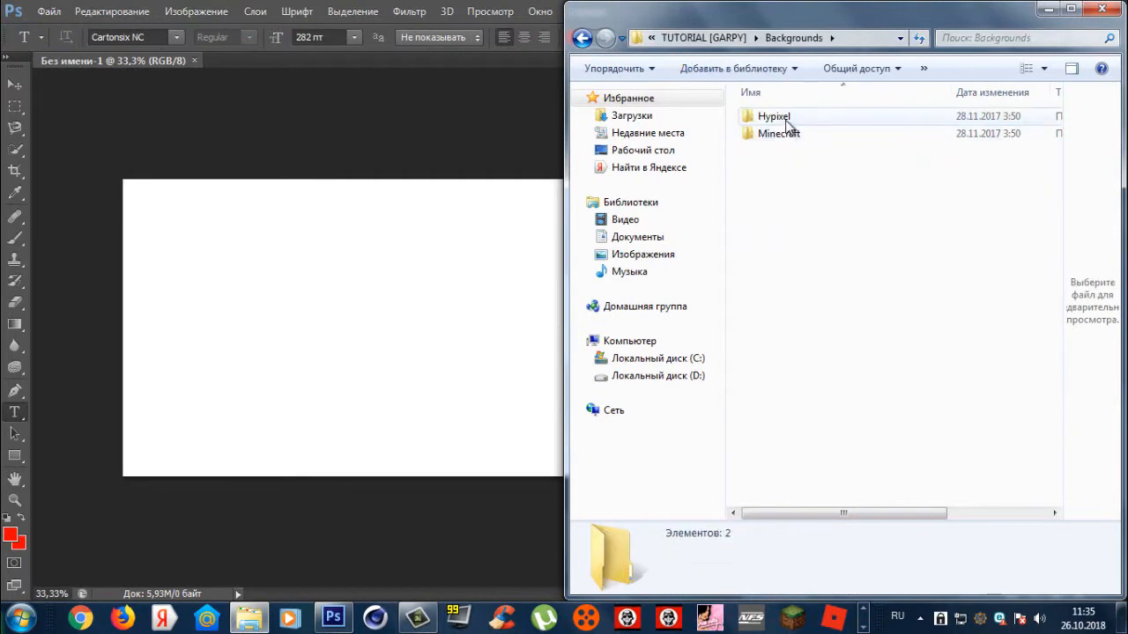
- Find the Jinzhou 1 image in the Hypixel backgrounds folder, preview it, and place it into the blank document
{"action": "double_click", "coordinate": [786, 121]}
{"action": "scroll", "coordinate": [992, 346], "scroll_direction": "down", "scroll_amount": 10}
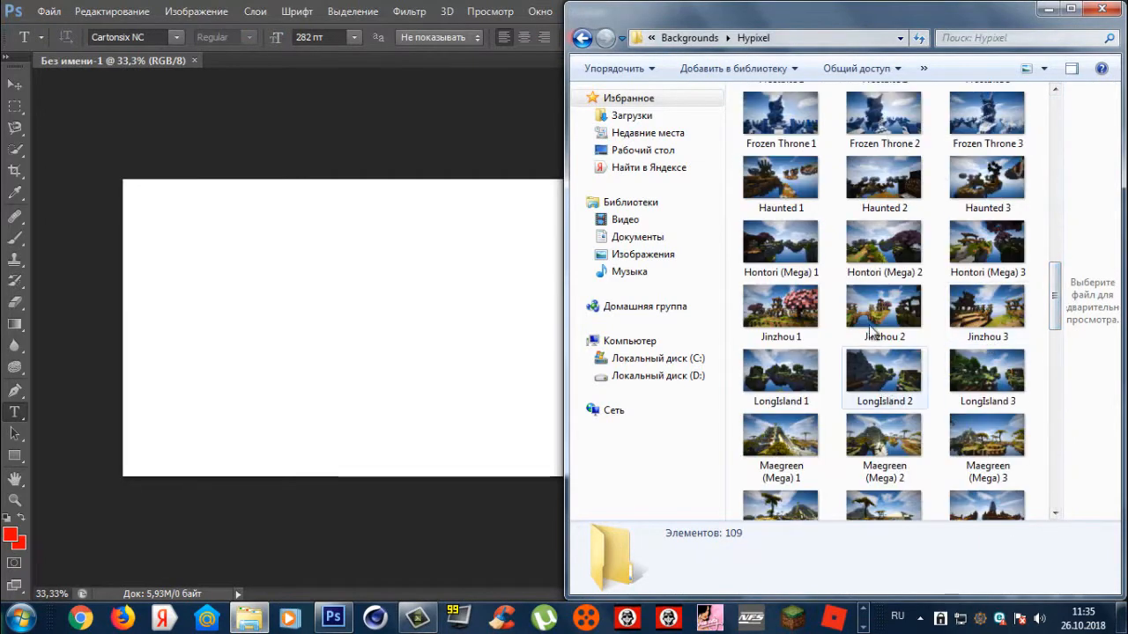
{"action": "double_click", "coordinate": [780, 308]}
{"action": "left_click", "coordinate": [334, 120]}
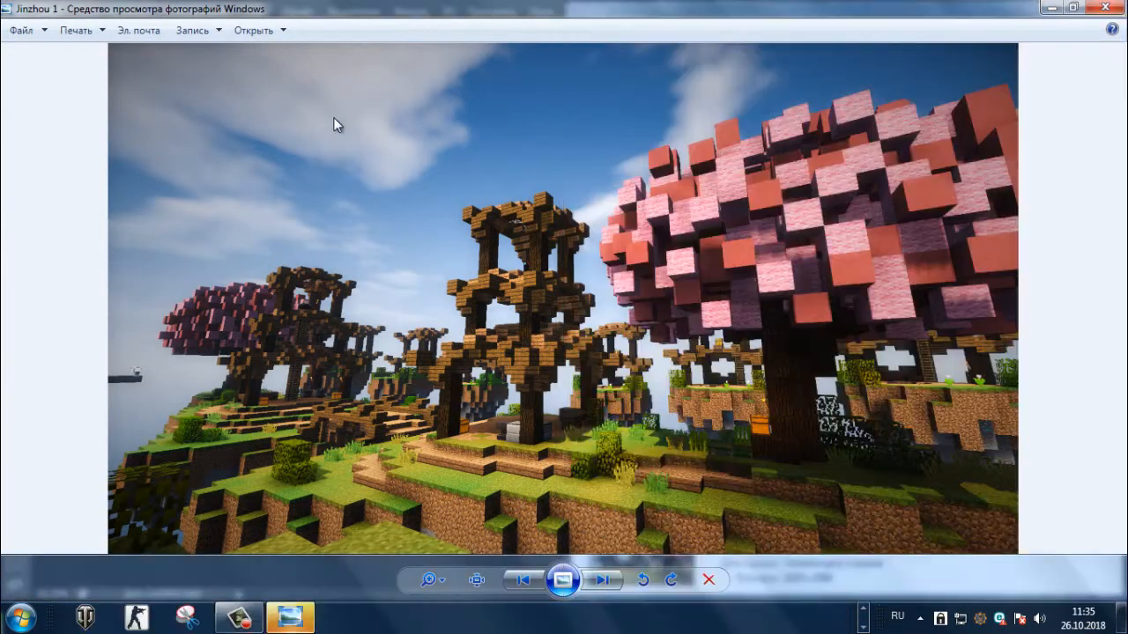
{"action": "left_click", "coordinate": [1112, 7]}
{"action": "left_click_drag", "start_coordinate": [787, 303], "coordinate": [489, 307]}
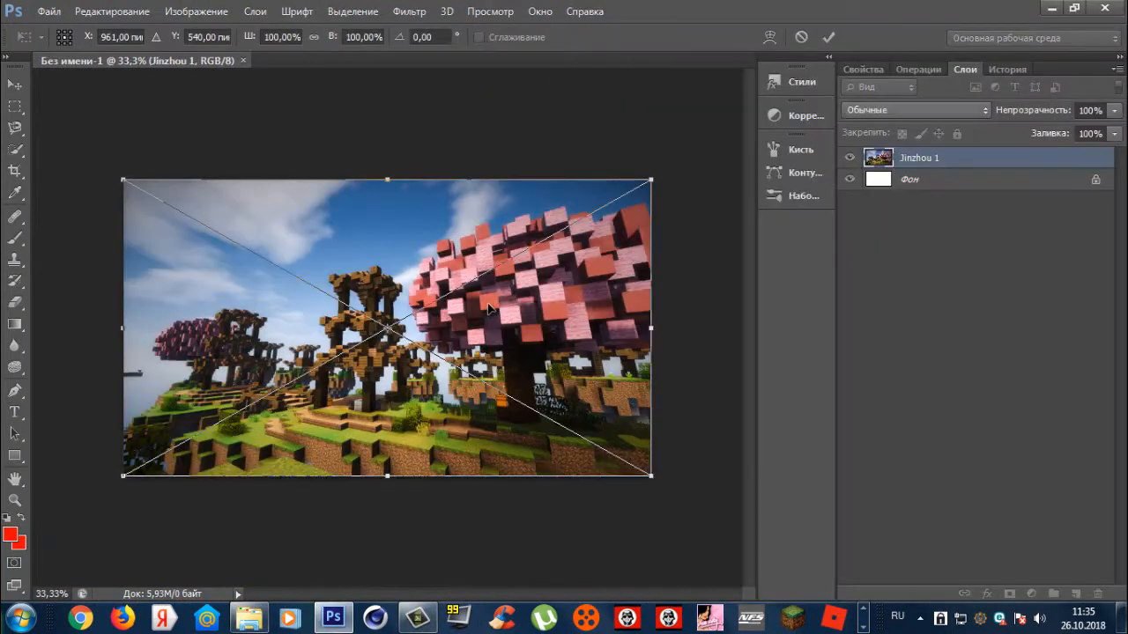
- Stretch the placed Jinzhou 1 image slightly outward so it covers the whole canvas, and commit the placement
{"action": "mouse_move", "coordinate": [124, 330]}
{"action": "left_mouse_down"}
{"action": "mouse_move", "coordinate": [137, 329]}
{"action": "mouse_move", "coordinate": [123, 330]}
{"action": "left_mouse_up"}
{"action": "left_click_drag", "start_coordinate": [388, 179], "coordinate": [389, 179]}
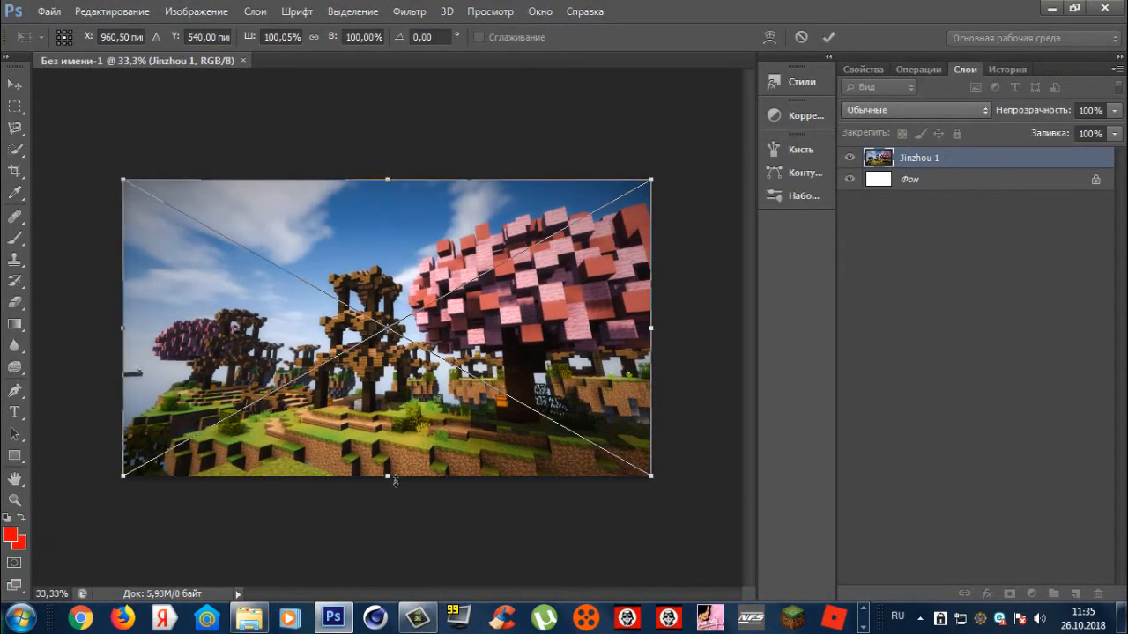
{"action": "left_click_drag", "start_coordinate": [396, 480], "coordinate": [396, 478]}
{"action": "left_click_drag", "start_coordinate": [651, 333], "coordinate": [659, 333]}
{"action": "key", "text": "Return"}
- Apply a Gaussian Blur with a radius of 4.5 pixels to the Jinzhou 1 layer
{"action": "left_click", "coordinate": [420, 12]}
{"action": "mouse_move", "coordinate": [498, 338]}
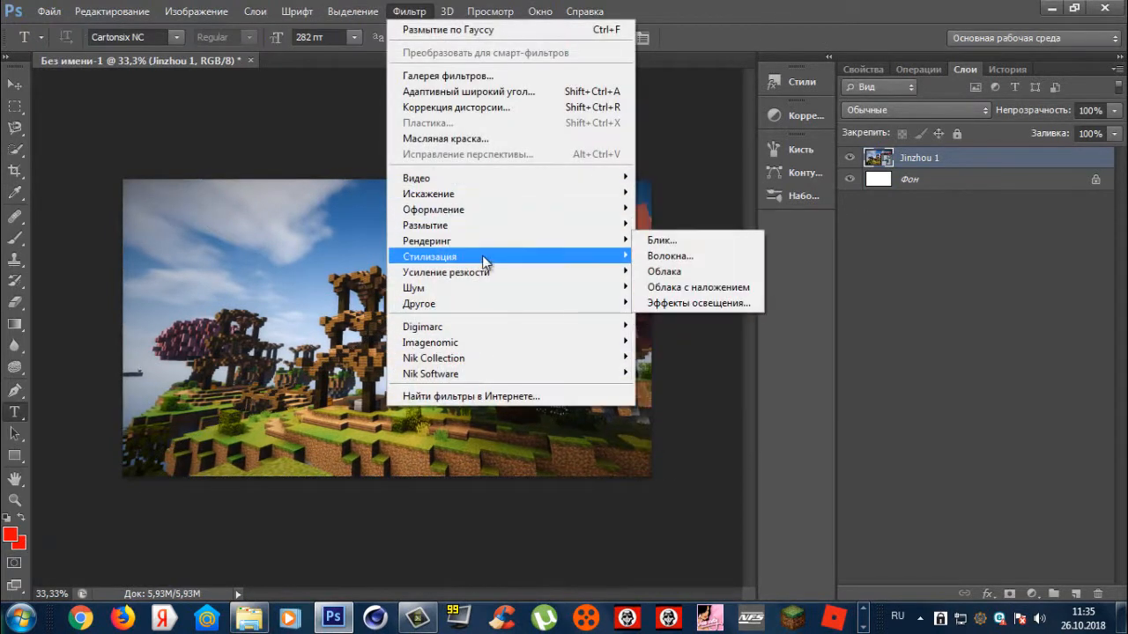
{"action": "mouse_move", "coordinate": [528, 226]}
{"action": "left_click", "coordinate": [696, 357]}
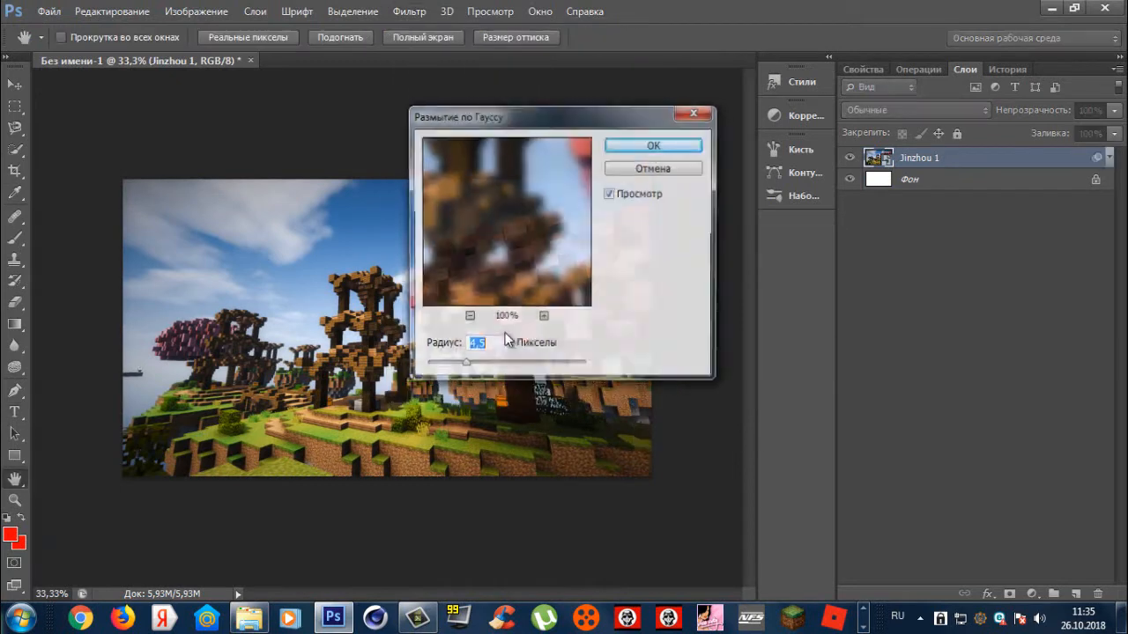
{"action": "left_click", "coordinate": [682, 146]}
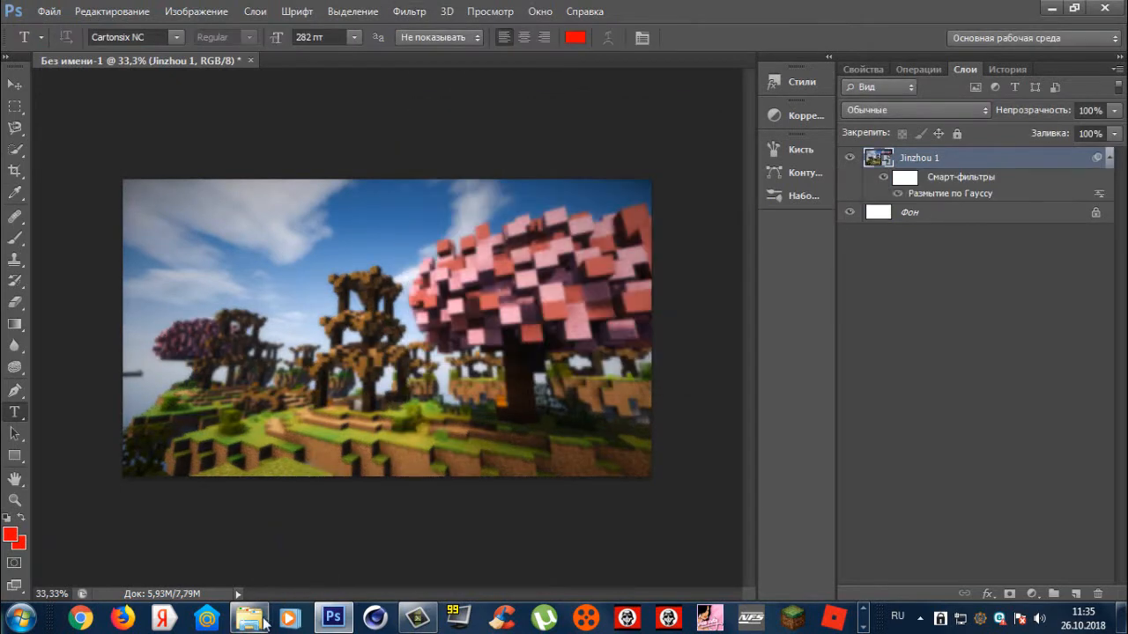
- Add the red text "ТЕкста" in Cartonsix NC at 282 pt over the lower part of the image
{"action": "left_click", "coordinate": [258, 357]}
{"action": "type", "text": "ТЕ"}
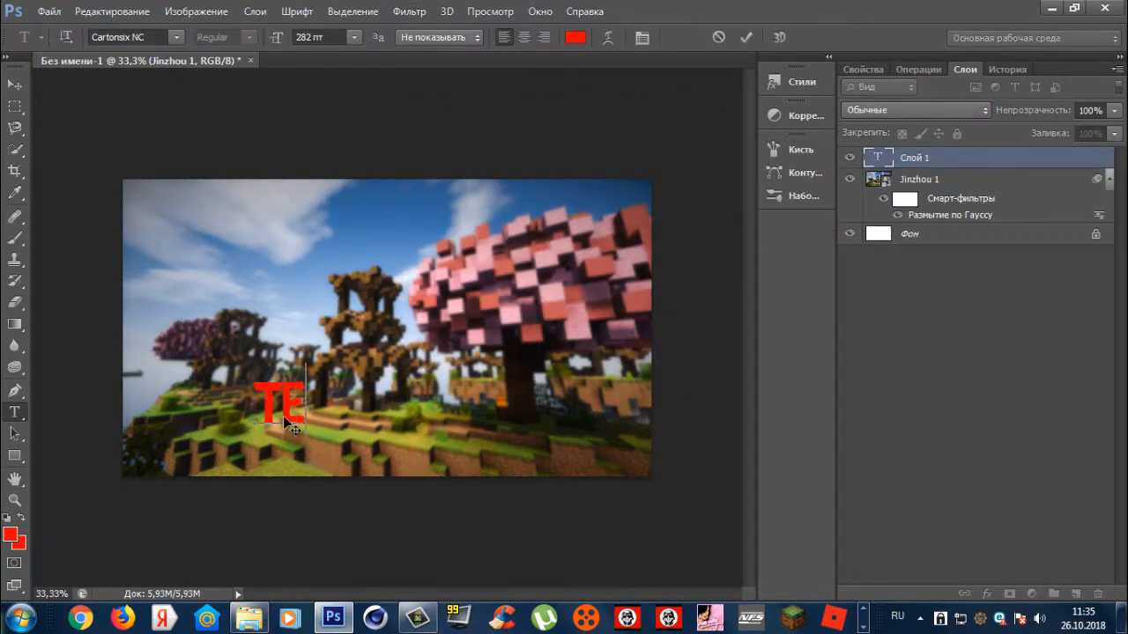
{"action": "type", "text": "кста"}
{"action": "key", "text": "ctrl+Return"}
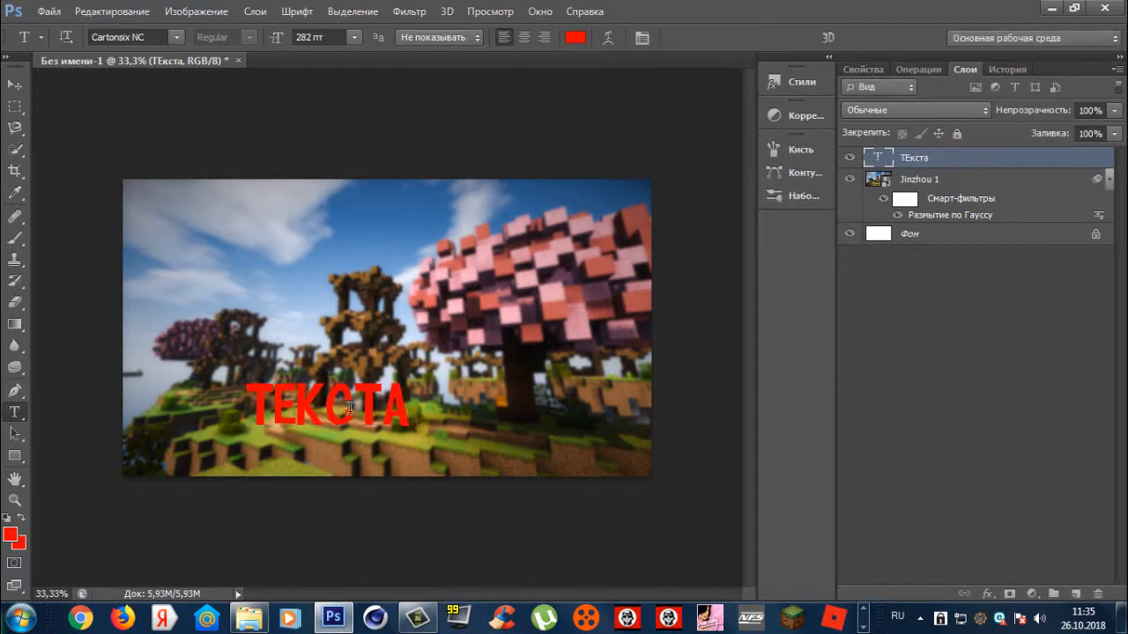
- Start a second text layer above the red word at 272 pt and set the background colour to 00ff18
{"action": "left_click", "coordinate": [307, 366]}
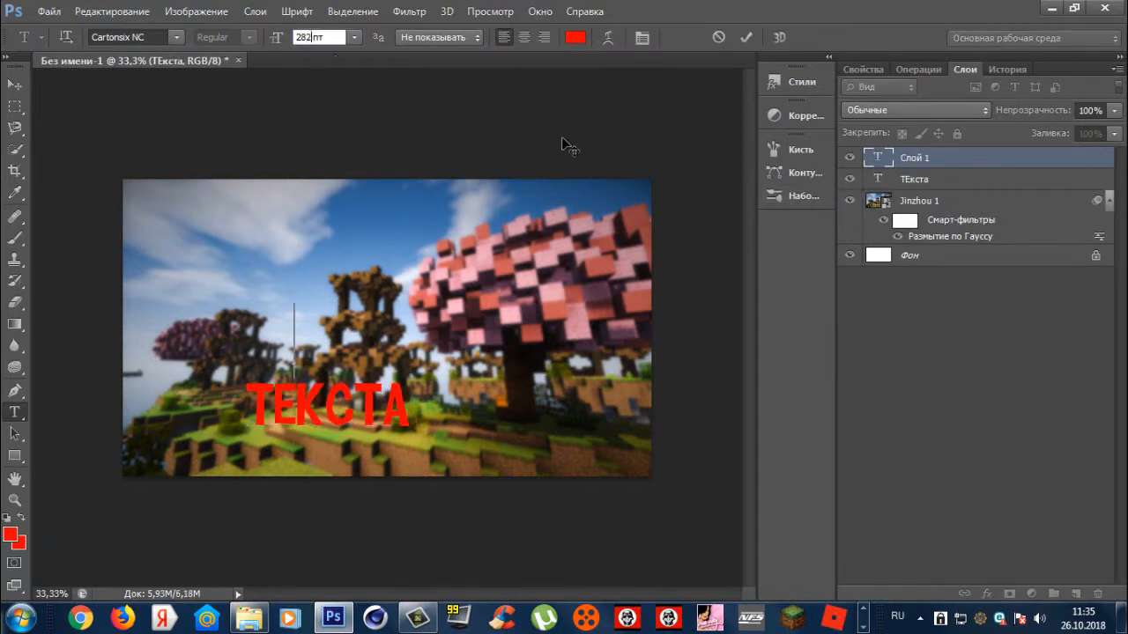
{"action": "left_click", "coordinate": [19, 544]}
{"action": "left_click", "coordinate": [884, 397]}
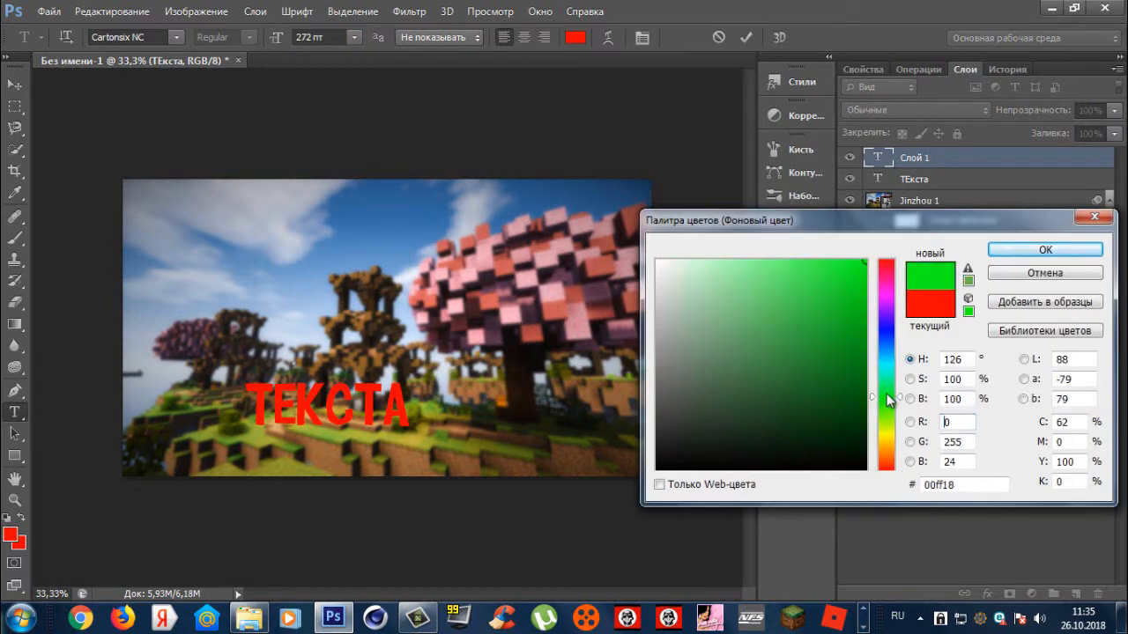
{"action": "left_click", "coordinate": [1086, 249]}
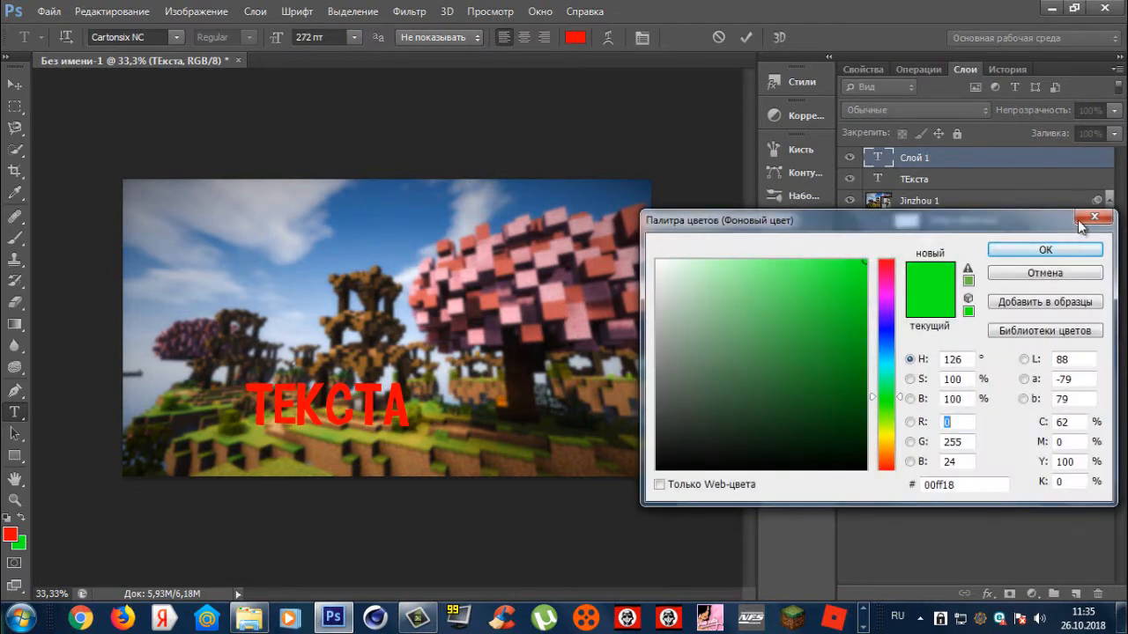
{"action": "left_click", "coordinate": [1092, 218]}
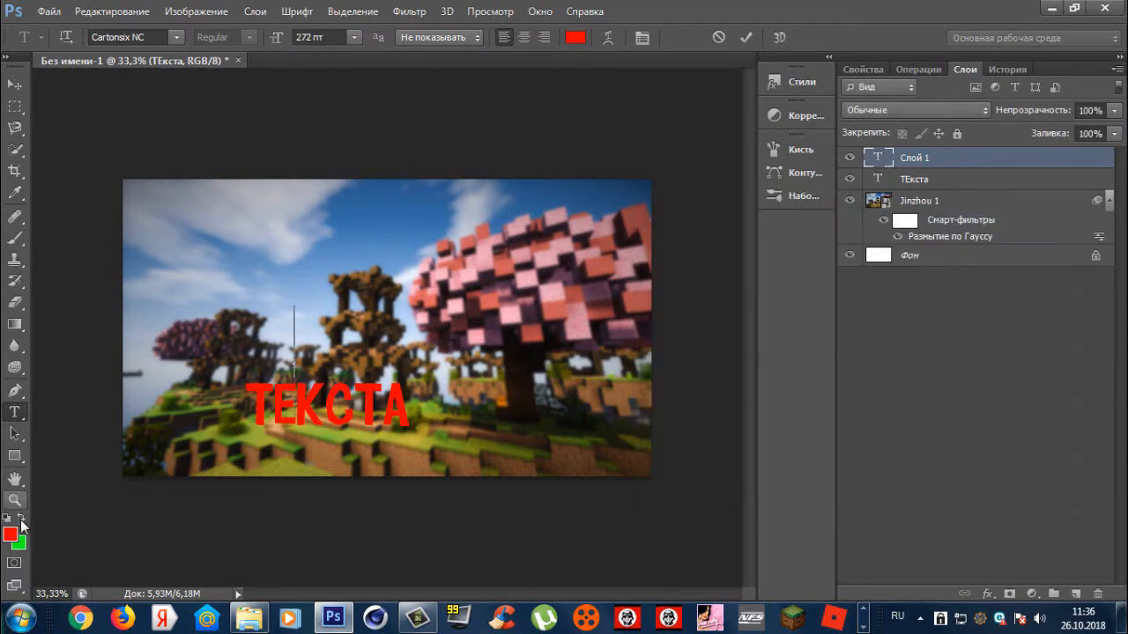
- Set the foreground colour for the new text to green 00ff36
{"action": "left_click", "coordinate": [10, 534]}
{"action": "left_click", "coordinate": [883, 399]}
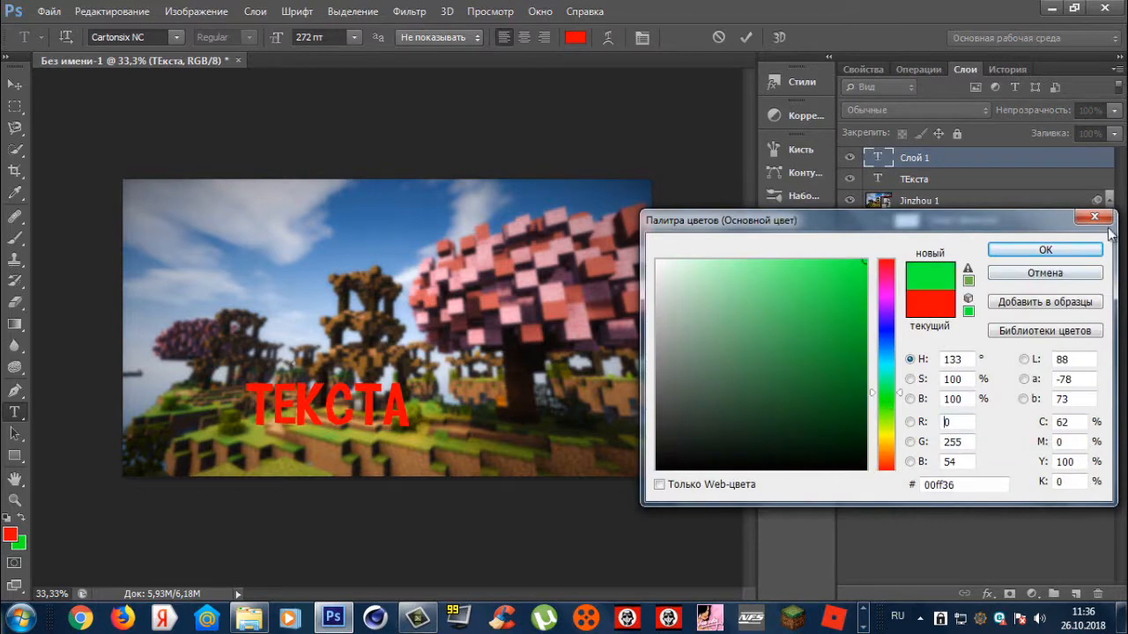
{"action": "left_click", "coordinate": [1045, 249]}
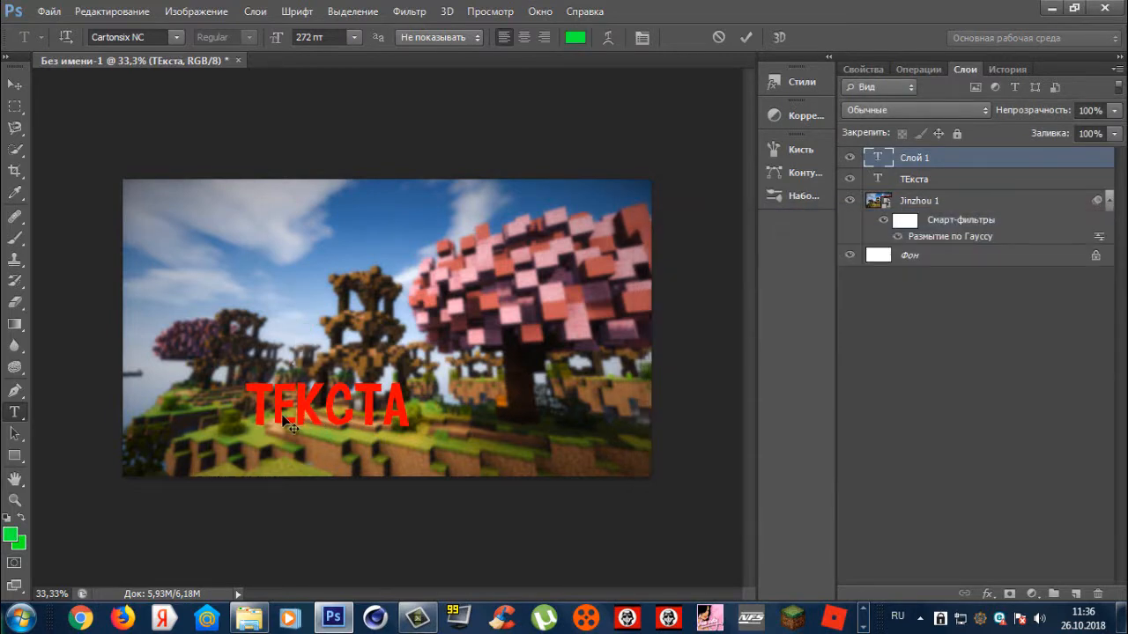
- Enter "пример" as the green text, place it directly above the red word, and commit it
{"action": "type", "text": "ПРИВЕМ"}
{"action": "key", "text": "BackSpace"}
{"action": "key", "text": "BackSpace"}
{"action": "key", "text": "BackSpace"}
{"action": "type", "text": "МЕР"}
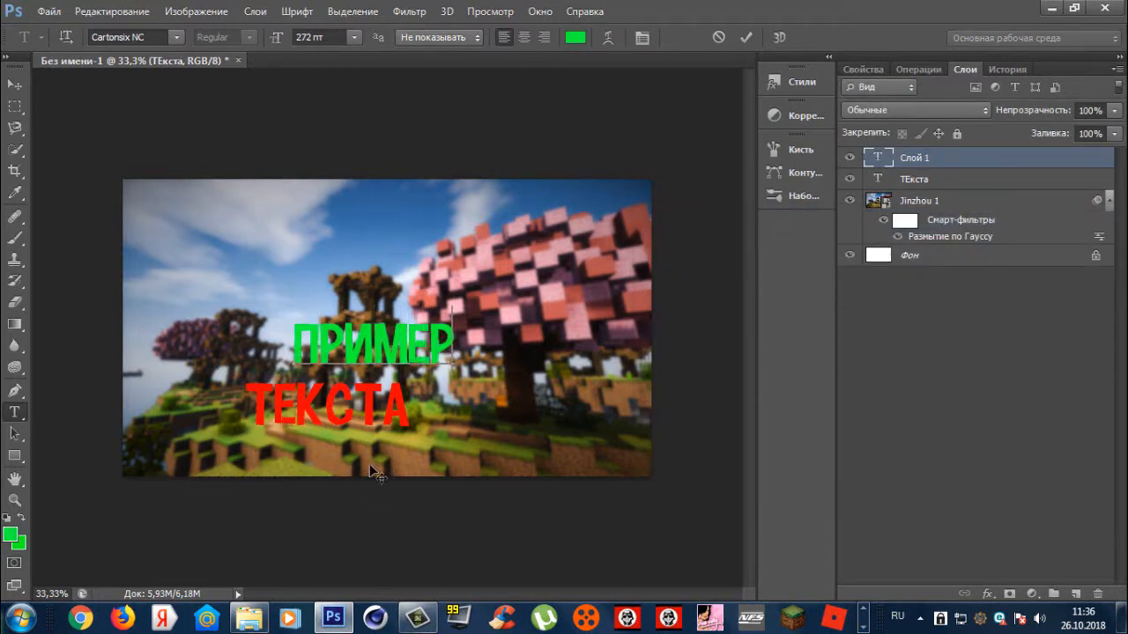
{"action": "mouse_move", "coordinate": [374, 473]}
{"action": "left_mouse_down"}
{"action": "mouse_move", "coordinate": [358, 470]}
{"action": "mouse_move", "coordinate": [367, 478]}
{"action": "left_mouse_up"}
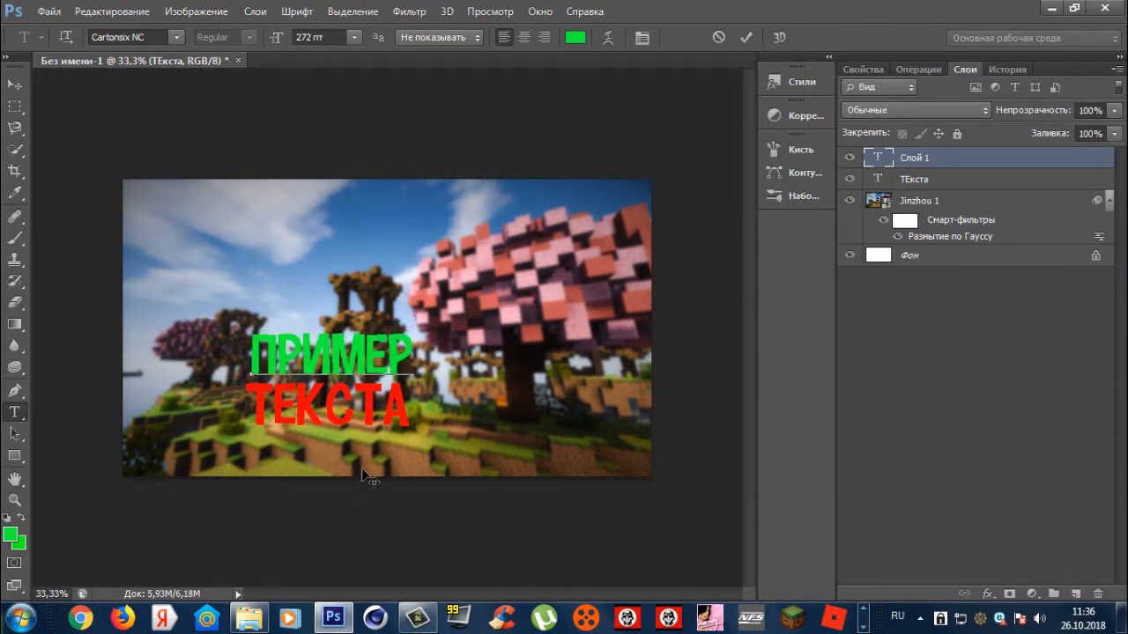
{"action": "left_click", "coordinate": [991, 156]}
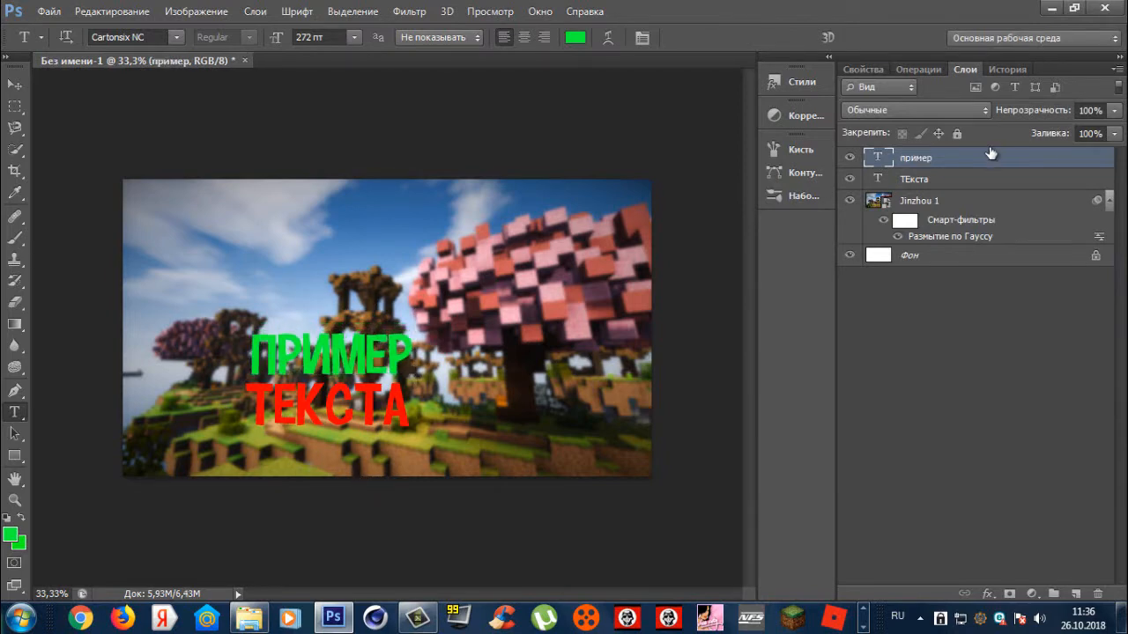
- Enlarge the red "ТЕкста" text to about 116.5% width and 122% height
{"action": "left_click", "coordinate": [907, 181]}
{"action": "key", "text": "ctrl+t"}
{"action": "left_click_drag", "start_coordinate": [418, 445], "coordinate": [401, 428]}
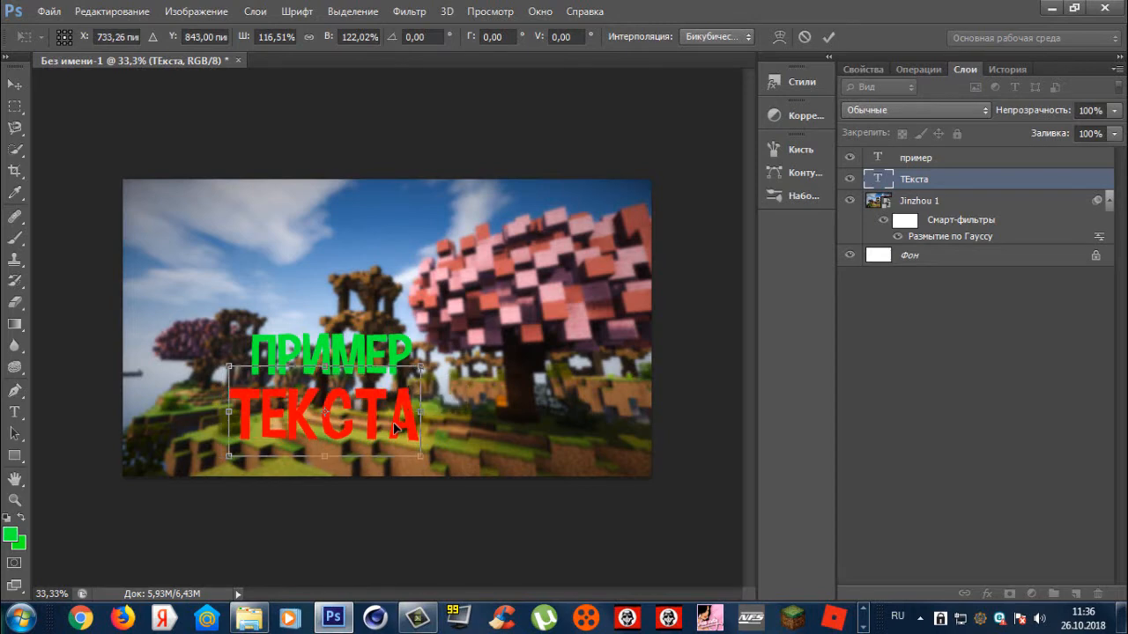
{"action": "key", "text": "Return"}
- Move the green "пример" text slightly upward to leave a gap above the red word
{"action": "left_click", "coordinate": [917, 158]}
{"action": "key", "text": "ctrl+t"}
{"action": "left_click_drag", "start_coordinate": [387, 350], "coordinate": [393, 336]}
{"action": "key", "text": "Return"}
- Try the green and red layer styles on the "пример" text and clear the applied style
{"action": "left_click", "coordinate": [791, 82]}
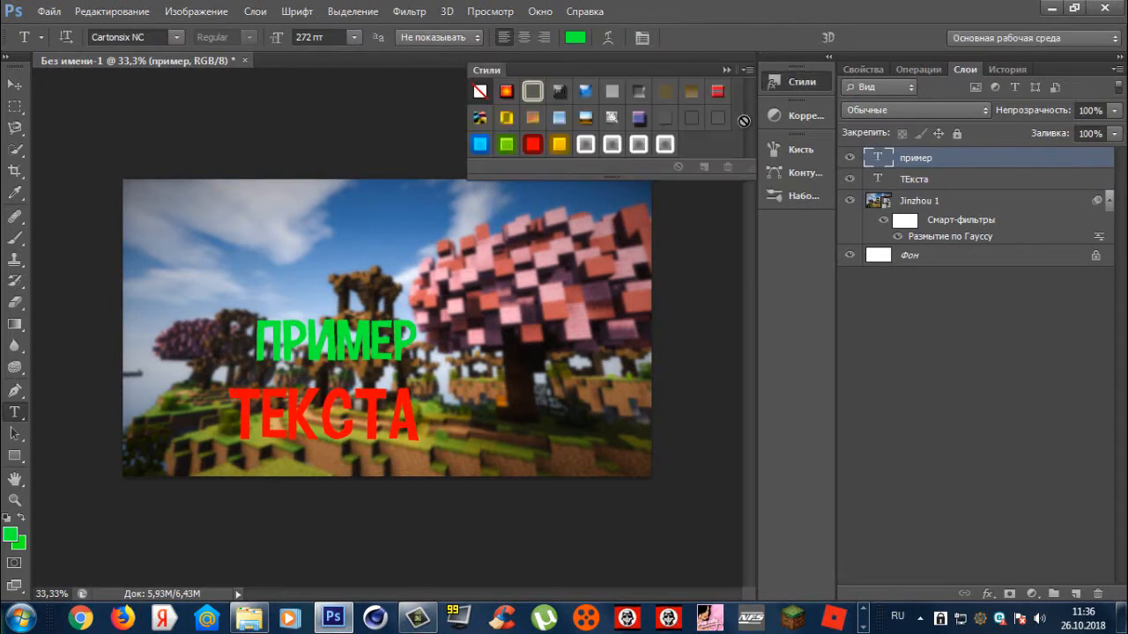
{"action": "left_click", "coordinate": [507, 144]}
{"action": "left_click", "coordinate": [903, 308]}
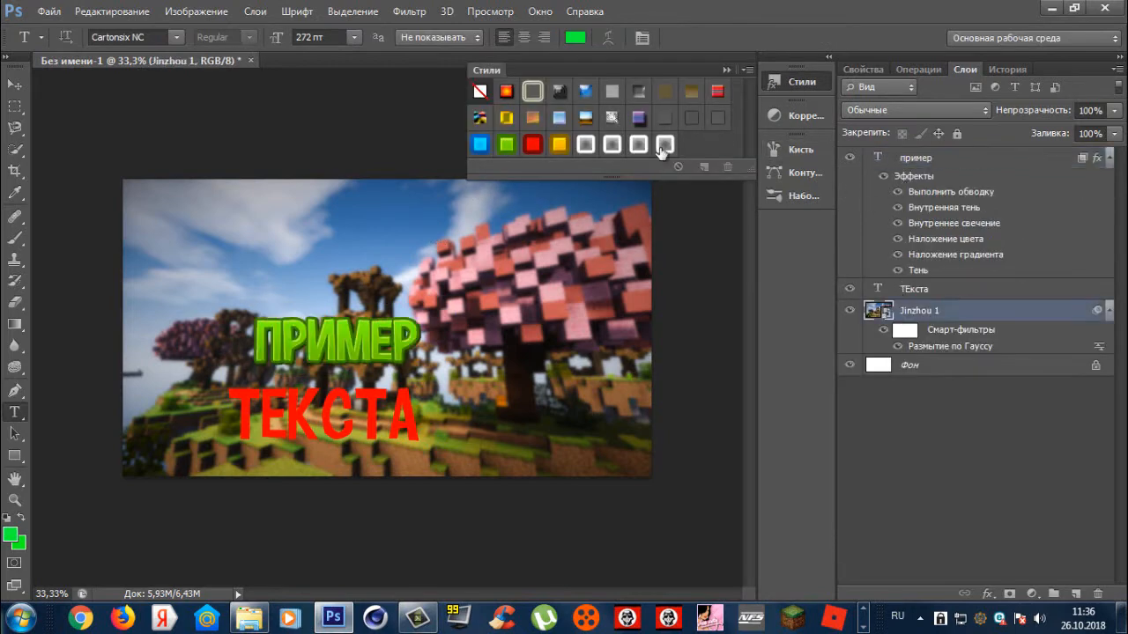
{"action": "left_click", "coordinate": [915, 163]}
{"action": "left_click", "coordinate": [533, 144]}
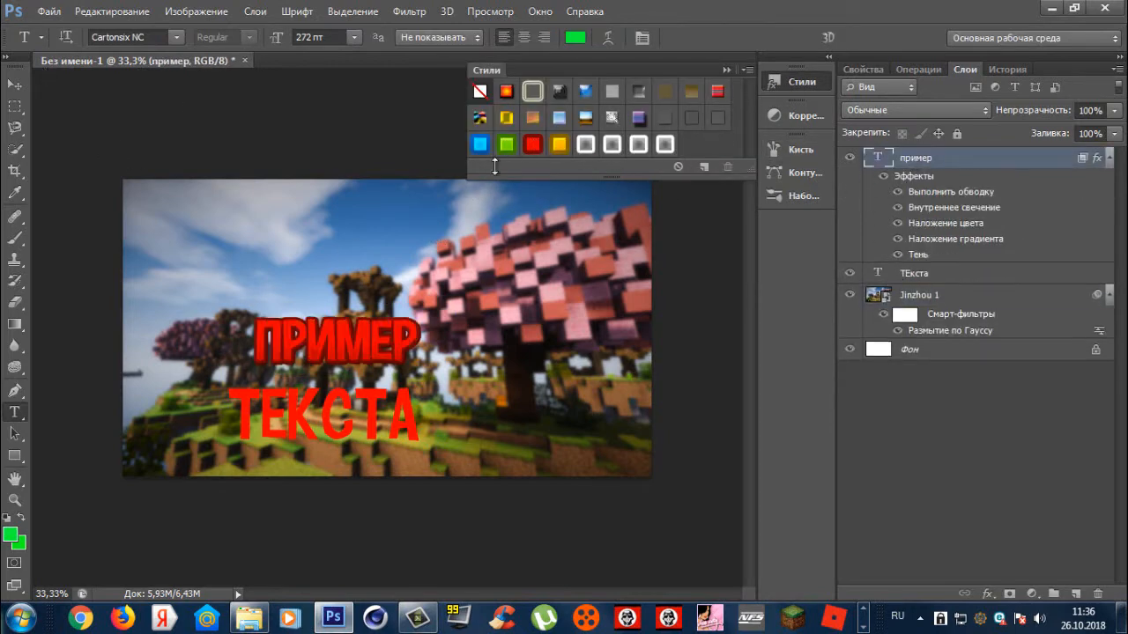
{"action": "left_click", "coordinate": [507, 145]}
{"action": "left_click", "coordinate": [482, 88]}
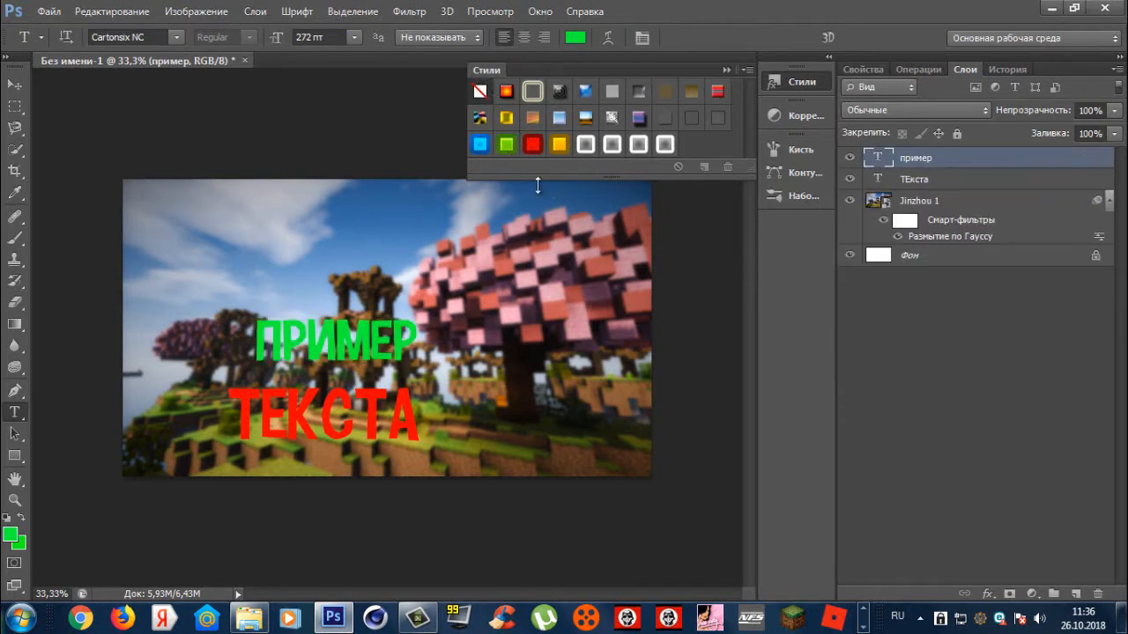
- Apply the glossy green layer style to the "пример" text and the red one to the "ТЕкста" text
{"action": "left_click", "coordinate": [510, 145]}
{"action": "left_click", "coordinate": [905, 291]}
{"action": "left_click", "coordinate": [534, 143]}
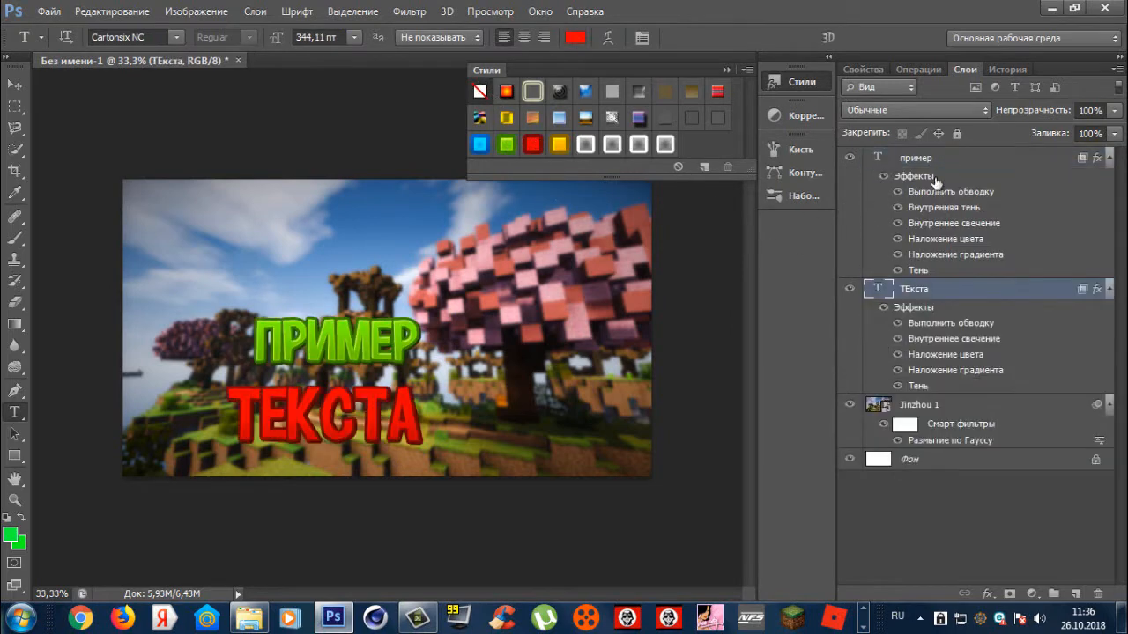
- Rasterize the "пример" and "ТЕкста" text layers together with their layer styles
{"action": "right_click", "coordinate": [913, 159]}
{"action": "left_click", "coordinate": [670, 231]}
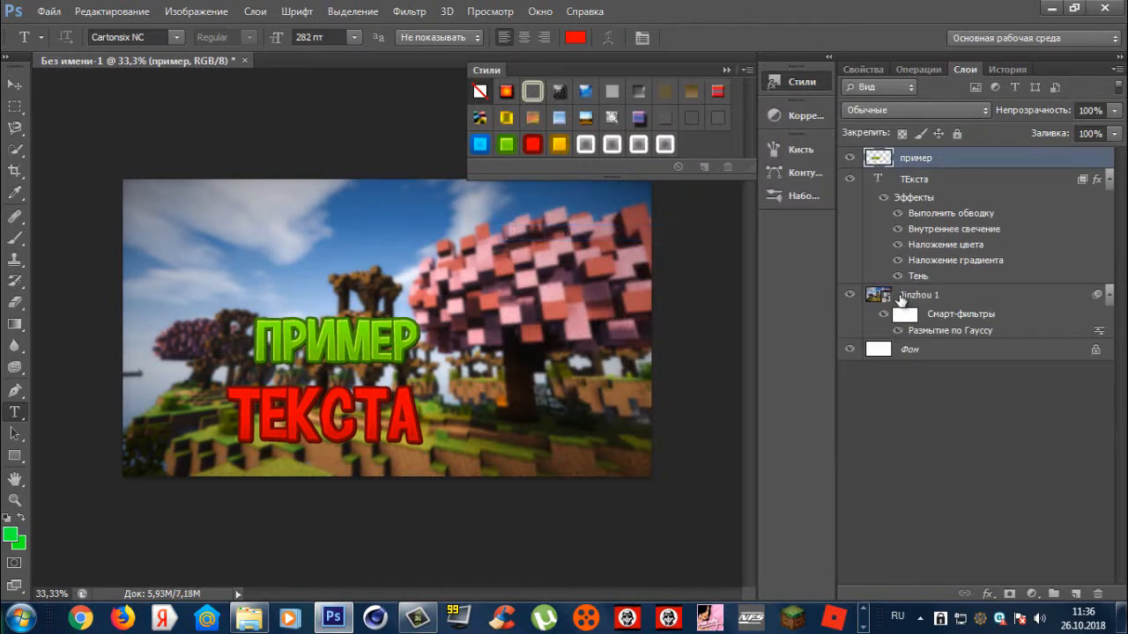
{"action": "right_click", "coordinate": [900, 297]}
{"action": "right_click", "coordinate": [977, 181]}
{"action": "left_click", "coordinate": [684, 230]}
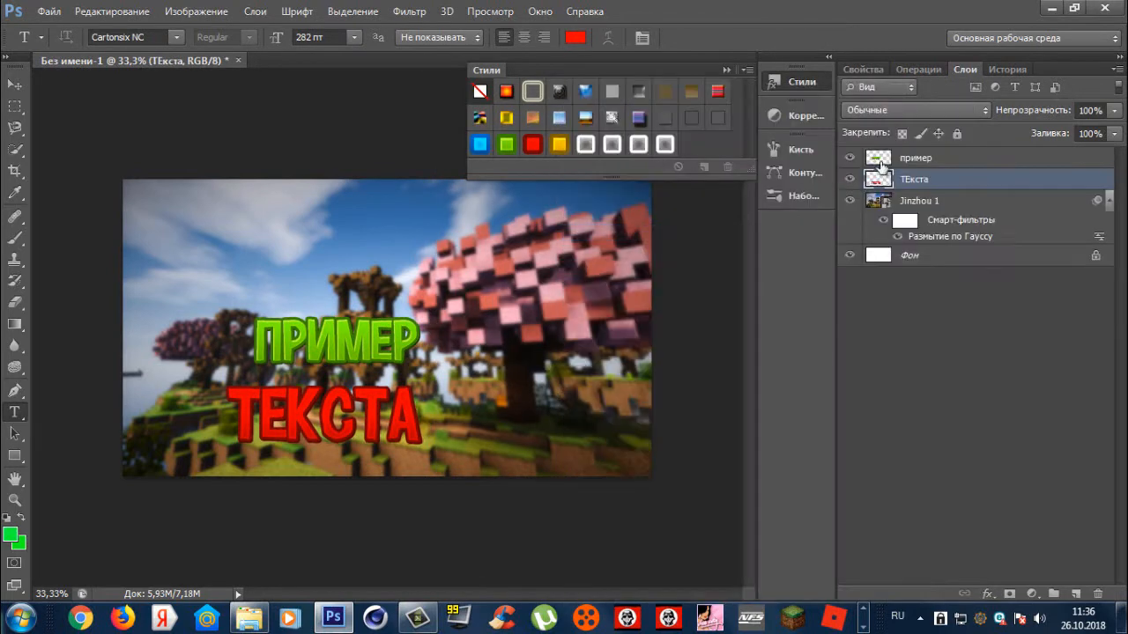
- Apply white-outline glow styles to the rasterized "пример" and "ТЕкста" layers
{"action": "key", "text": "alt+bracketright"}
{"action": "left_click", "coordinate": [644, 147]}
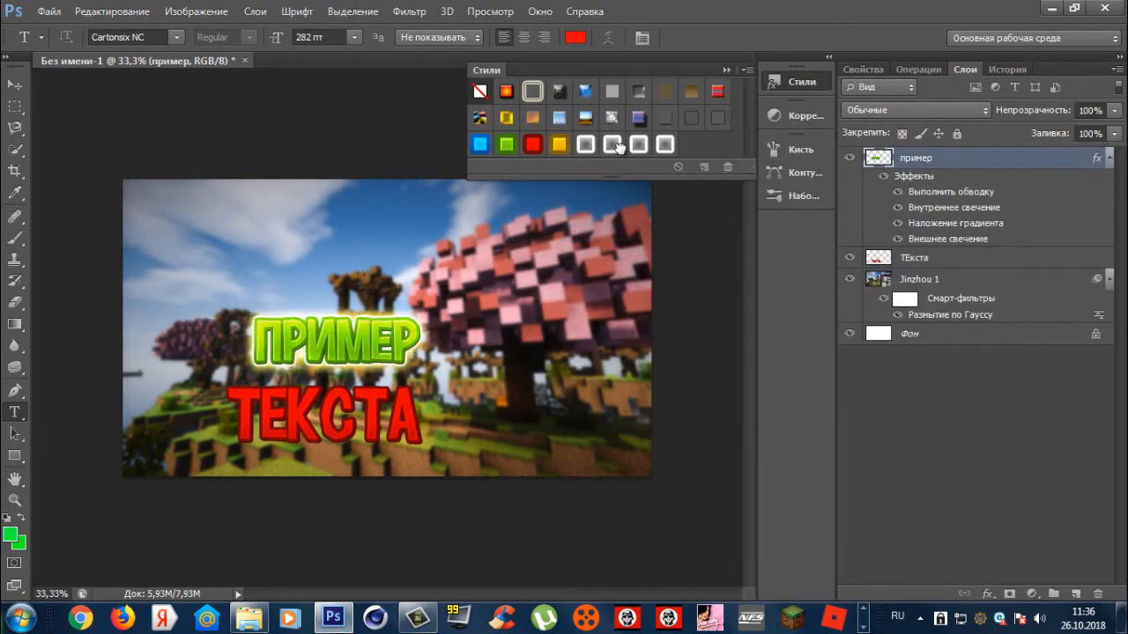
{"action": "left_click", "coordinate": [899, 257]}
{"action": "left_click", "coordinate": [667, 145]}
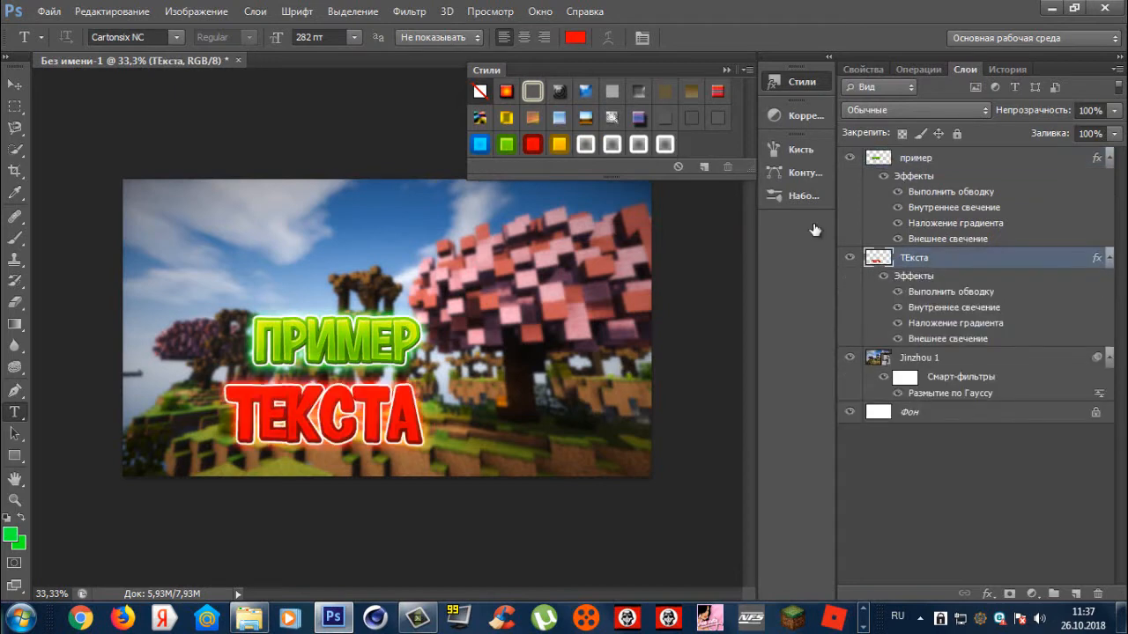
- Select both word layers together and rasterize their outline and glow styles
{"action": "left_click", "coordinate": [906, 159]}
{"action": "left_click", "coordinate": [917, 256], "text": "ctrl"}
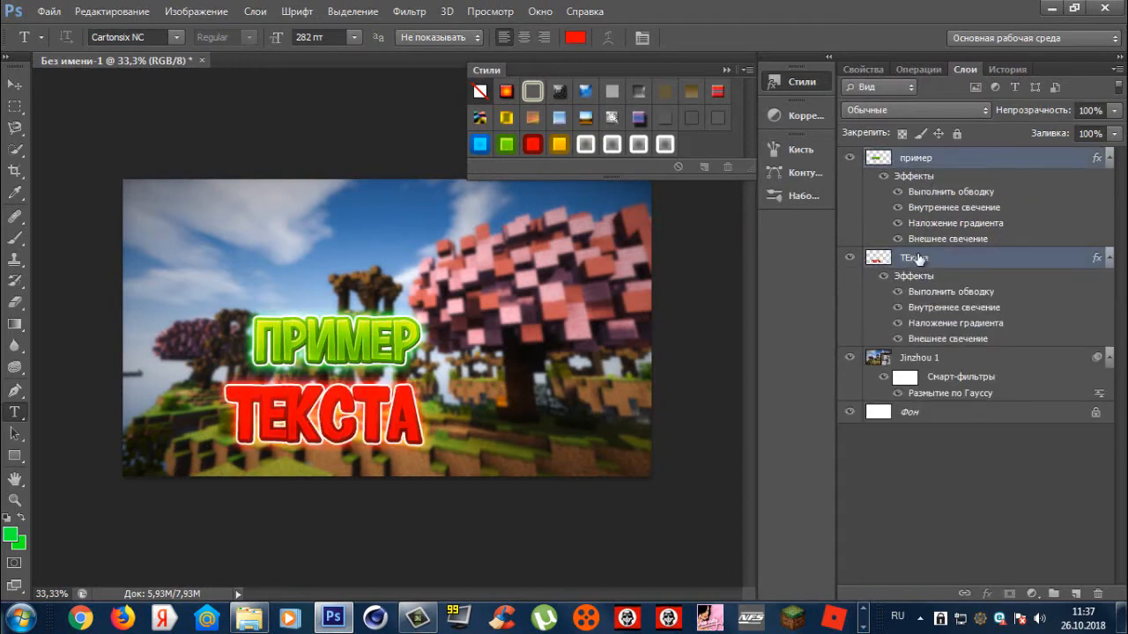
{"action": "right_click", "coordinate": [915, 257]}
{"action": "left_click", "coordinate": [642, 218]}
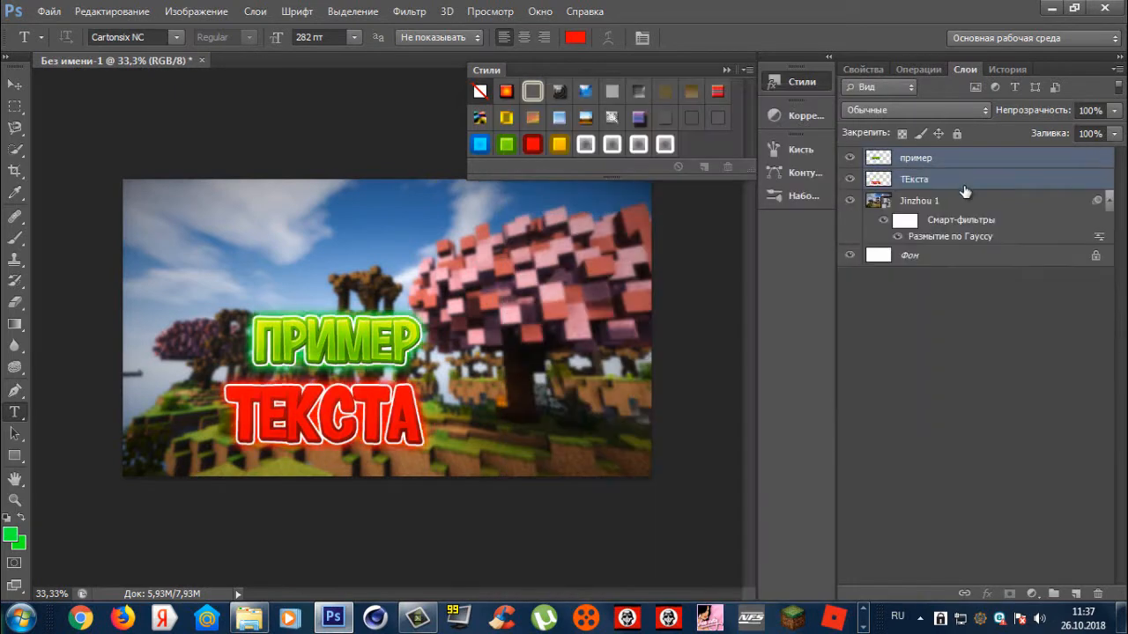
- Try the white-outline glow styles as a second outline around the rasterized "пример" and "ТЕкста" layers
{"action": "left_click", "coordinate": [929, 161]}
{"action": "left_click", "coordinate": [586, 144]}
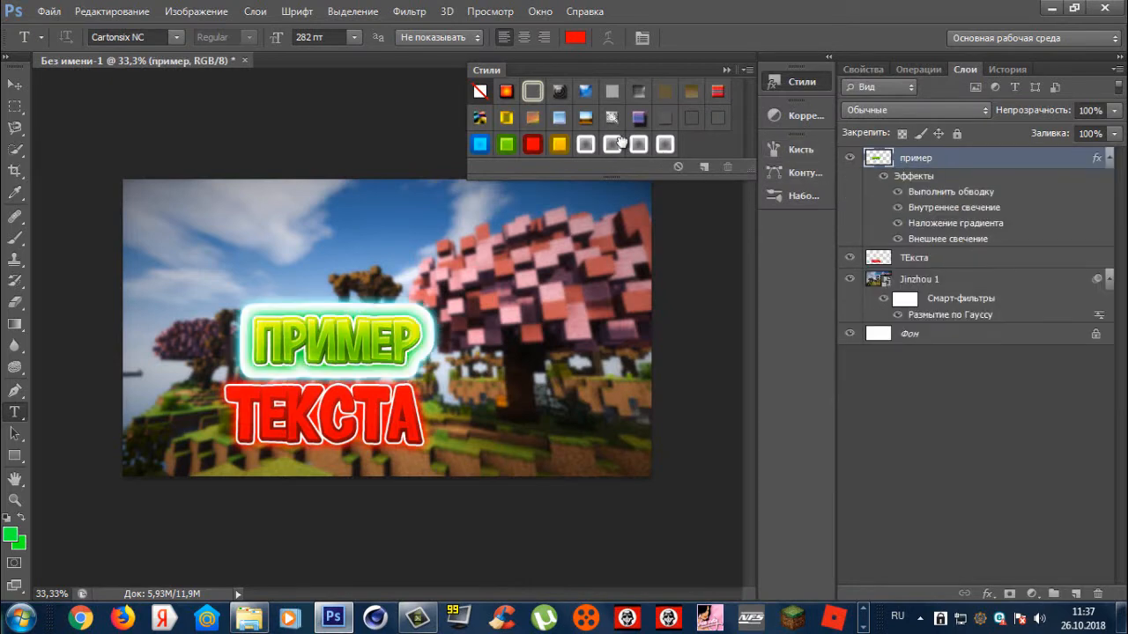
{"action": "left_click", "coordinate": [636, 144]}
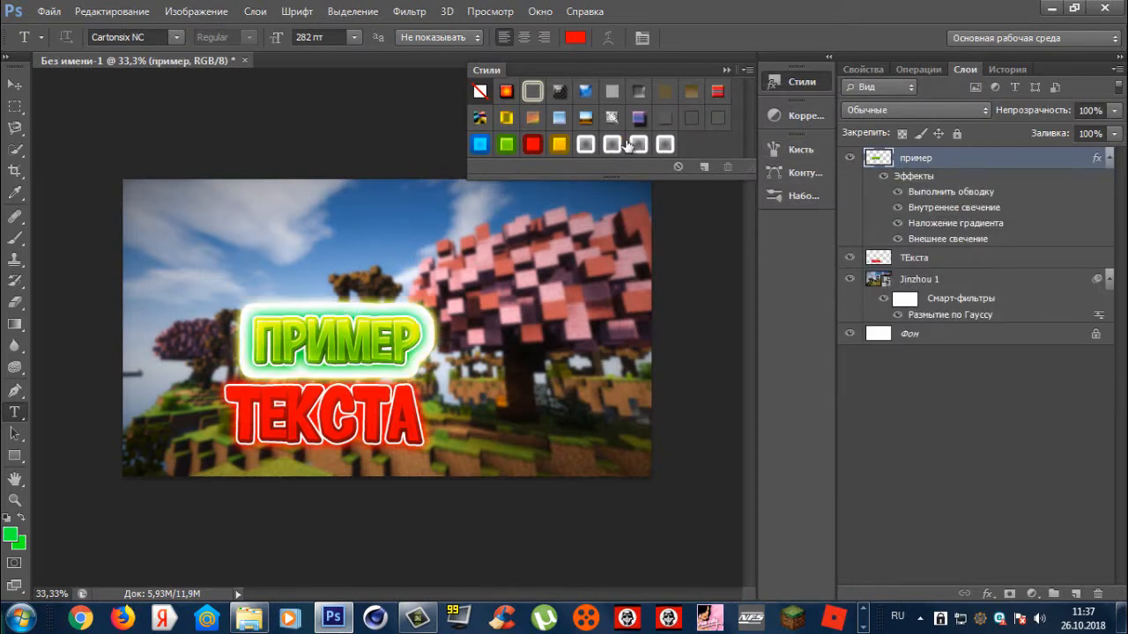
{"action": "left_click", "coordinate": [928, 255]}
{"action": "left_click", "coordinate": [639, 143]}
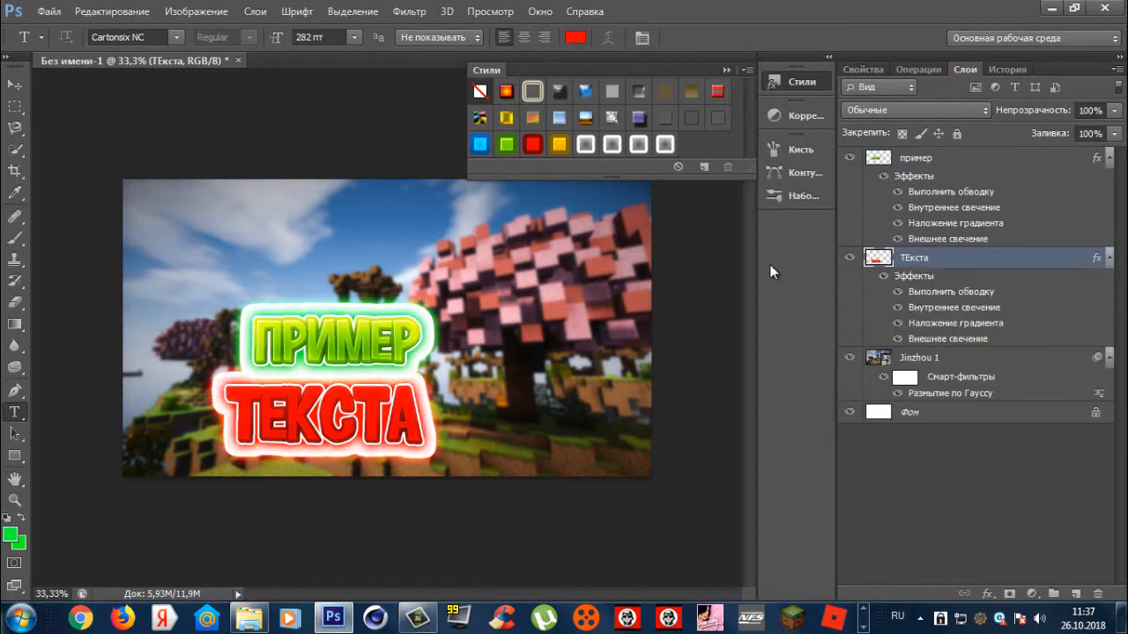
- Move the "пример" layer slightly down and to the left so it sits closer to the red word
{"action": "left_click", "coordinate": [934, 163]}
{"action": "key", "text": "ctrl+t"}
{"action": "mouse_move", "coordinate": [391, 344]}
{"action": "left_mouse_down"}
{"action": "mouse_move", "coordinate": [375, 355]}
{"action": "mouse_move", "coordinate": [386, 355]}
{"action": "left_mouse_up"}
{"action": "key", "text": "Return"}
{"action": "key", "text": "t"}
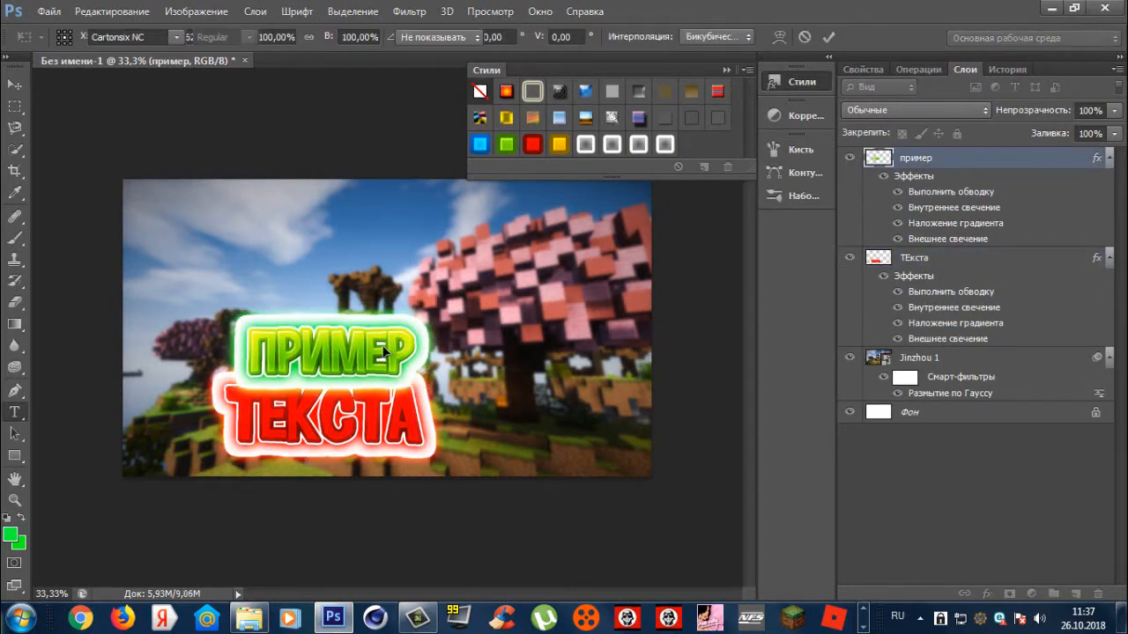
- Clear the second outline and glow style from the "пример" and "ТЕкста" layers
{"action": "left_click", "coordinate": [479, 90]}
{"action": "left_click", "coordinate": [934, 179]}
{"action": "left_click", "coordinate": [479, 91]}
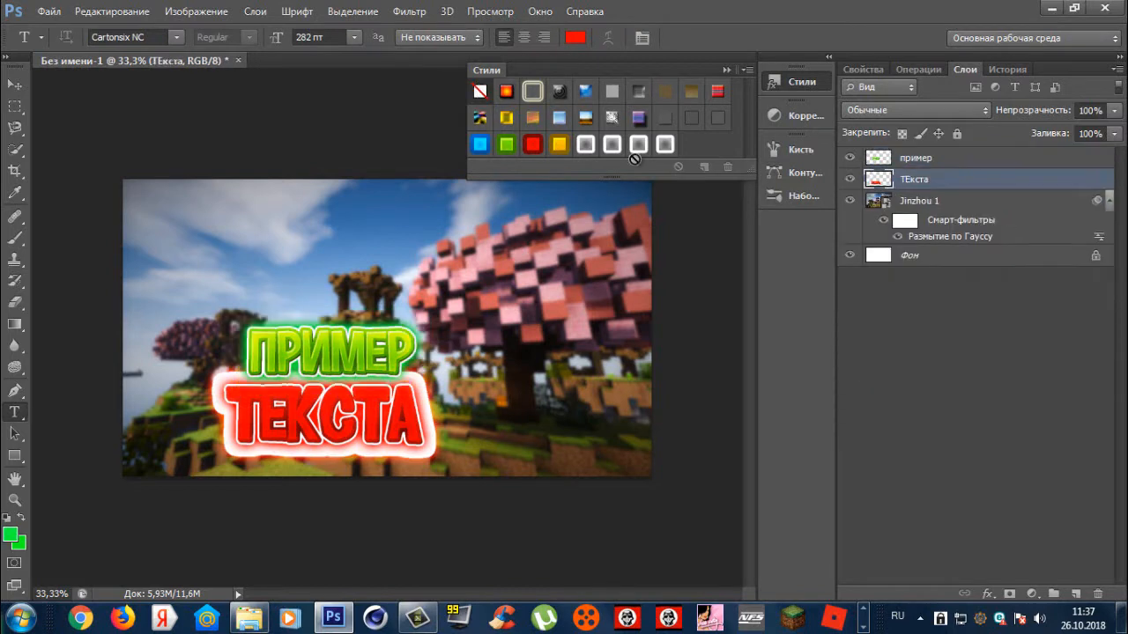
- Move the "пример" word down against the red word and place its layer beneath "ТЕкста"
{"action": "left_click", "coordinate": [970, 160], "text": "shift"}
{"action": "left_click", "coordinate": [985, 154]}
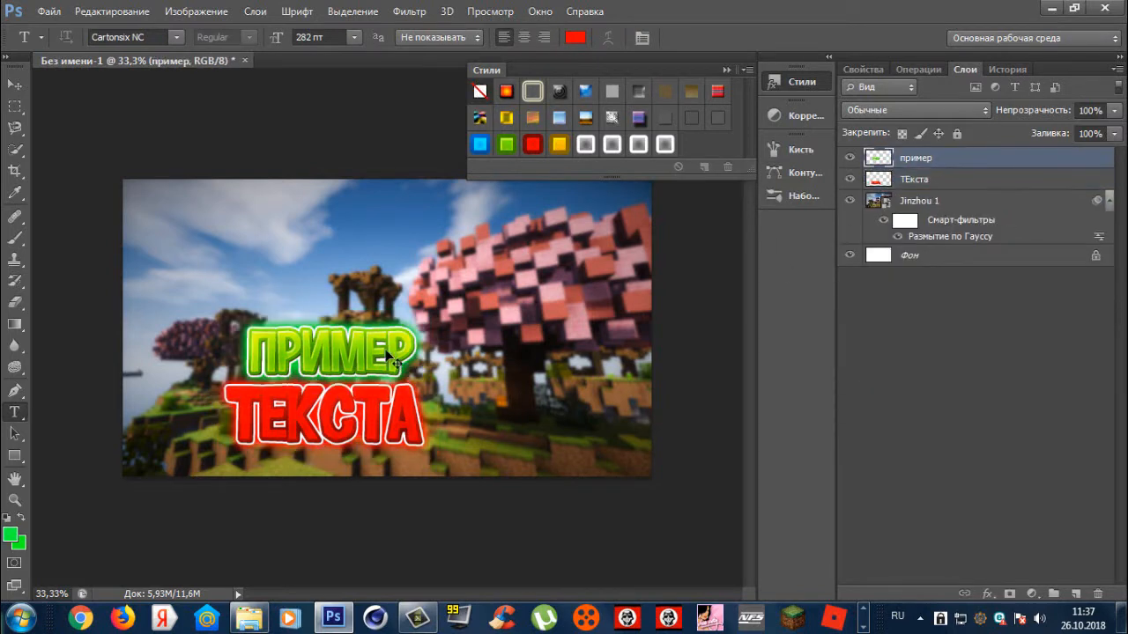
{"action": "key", "text": "ctrl+t"}
{"action": "left_click_drag", "start_coordinate": [392, 350], "coordinate": [398, 354]}
{"action": "key", "text": "Return"}
{"action": "left_click_drag", "start_coordinate": [916, 158], "coordinate": [898, 196]}
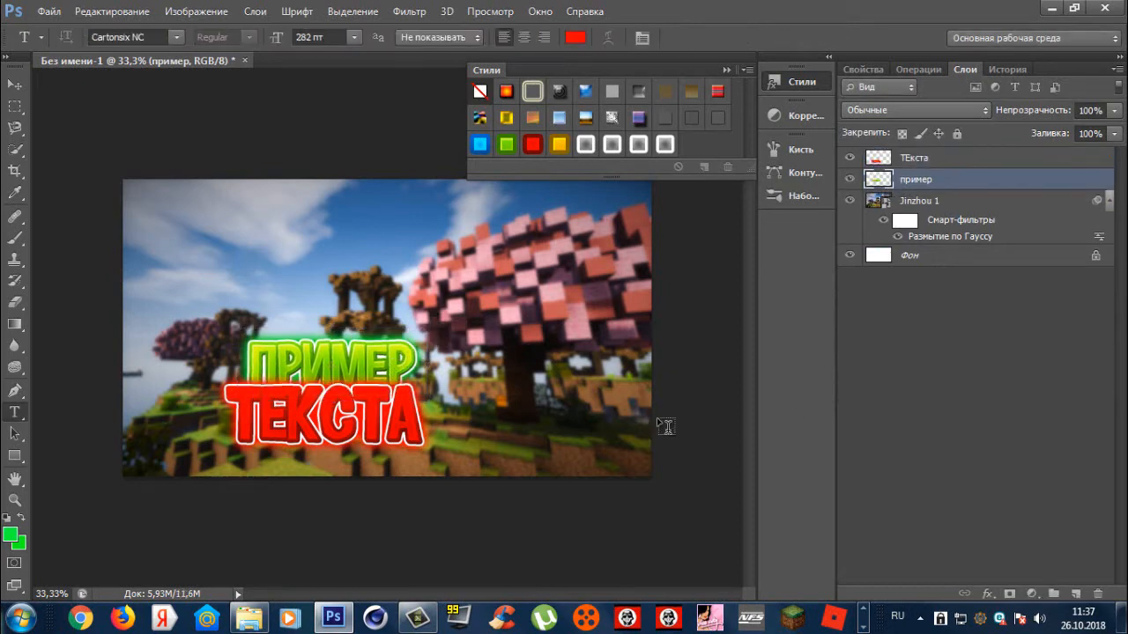
- Switch to the file explorer and go back to the "всё для превьюшки" folder to find the character image
{"action": "left_click", "coordinate": [250, 620]}
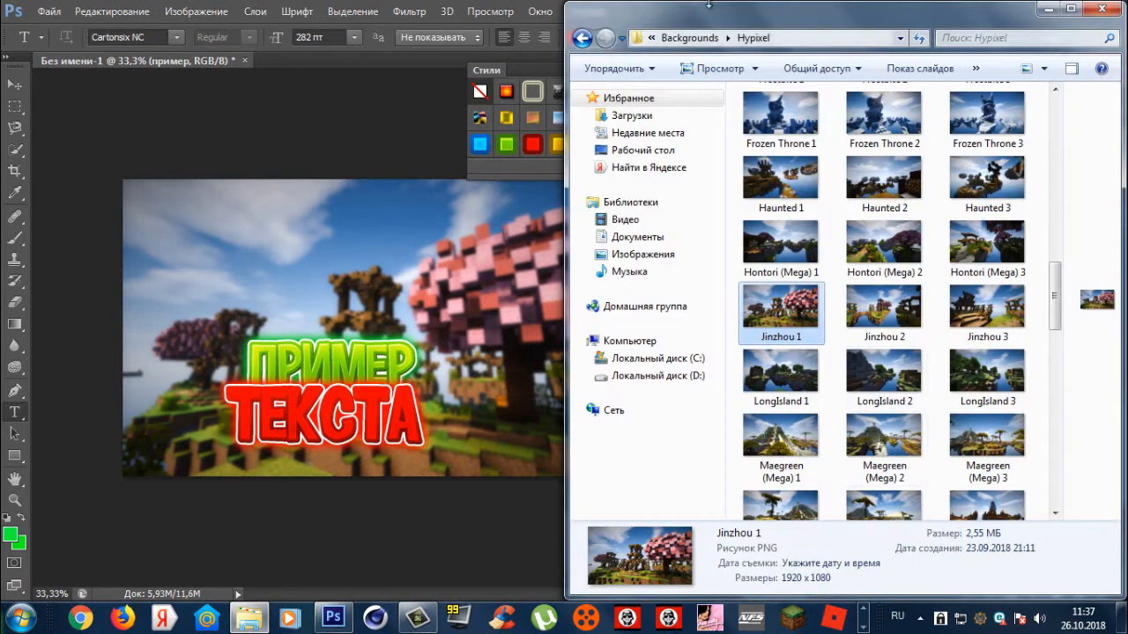
{"action": "left_click", "coordinate": [582, 38]}
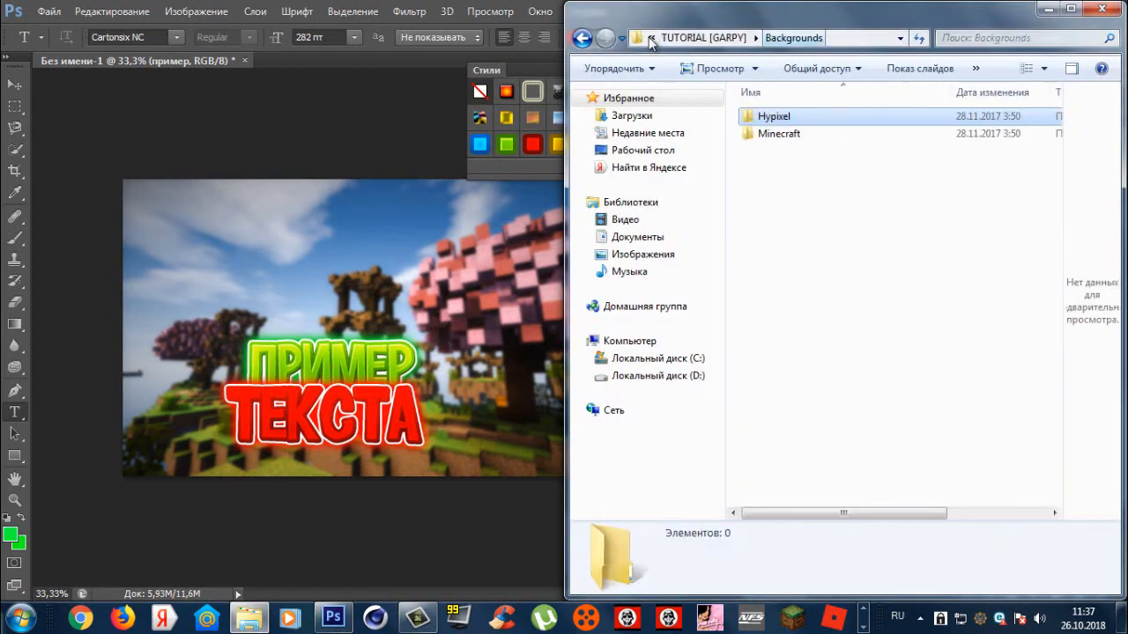
{"action": "left_click", "coordinate": [582, 38]}
{"action": "left_click", "coordinate": [582, 38]}
{"action": "key", "text": "Up"}
{"action": "key", "text": "Up"}
{"action": "key", "text": "Up"}
{"action": "key", "text": "Up"}
{"action": "key", "text": "Up"}
{"action": "key", "text": "Up"}
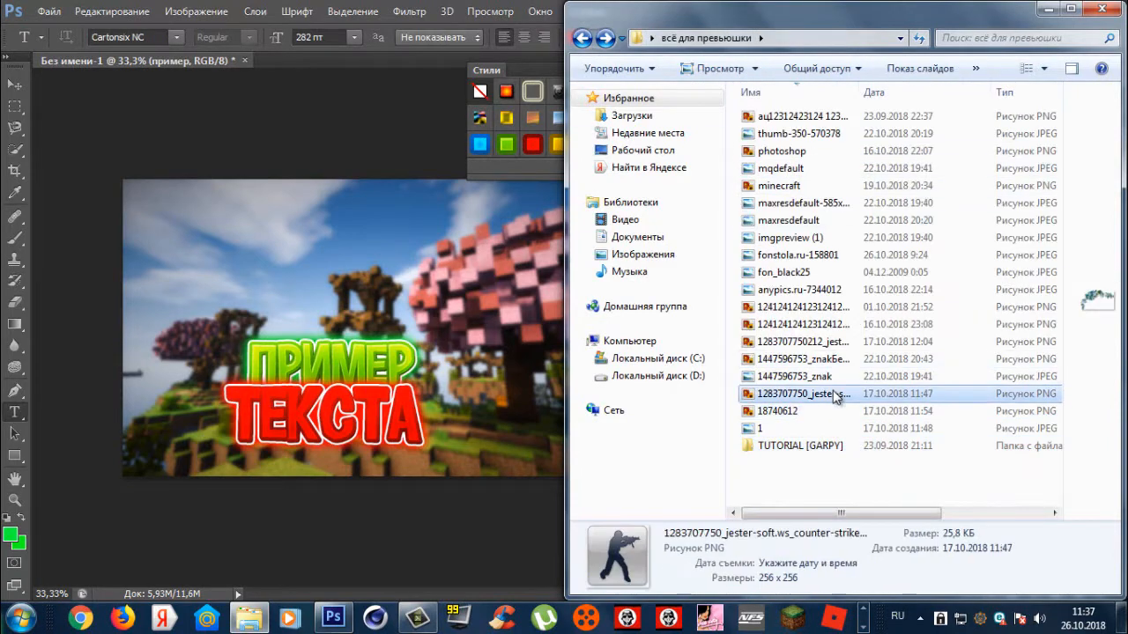
{"action": "key", "text": "Up"}
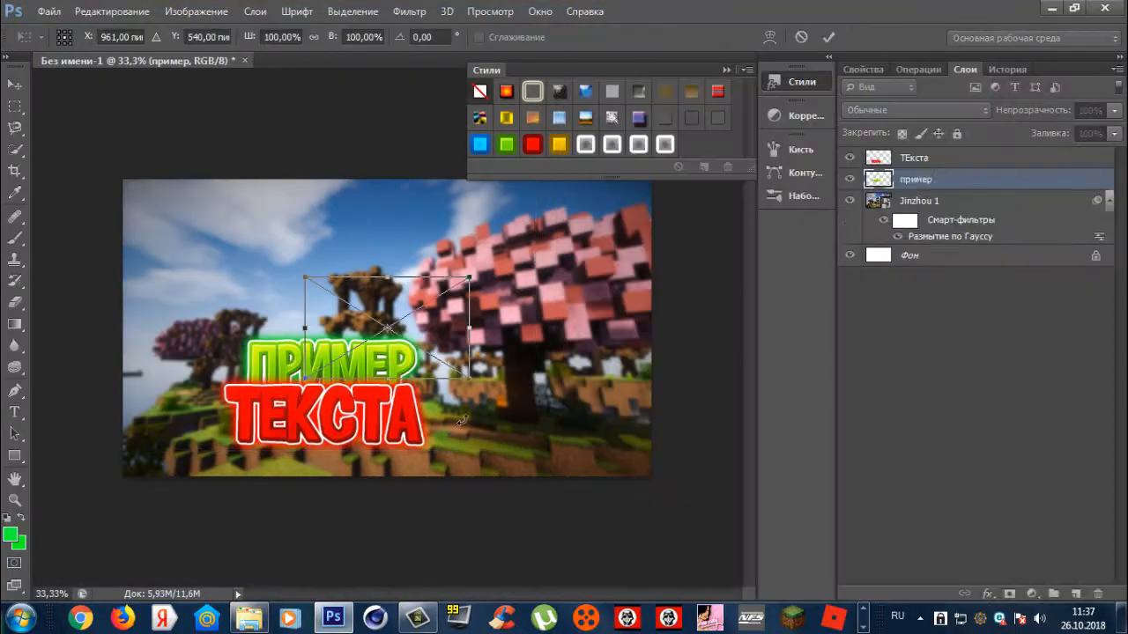
- Place the Minecraft character image, enlarge it, and stand it in the lower-right corner of the picture
{"action": "left_click_drag", "start_coordinate": [475, 403], "coordinate": [429, 357]}
{"action": "left_click_drag", "start_coordinate": [636, 431], "coordinate": [661, 426]}
{"action": "left_click_drag", "start_coordinate": [473, 327], "coordinate": [454, 312]}
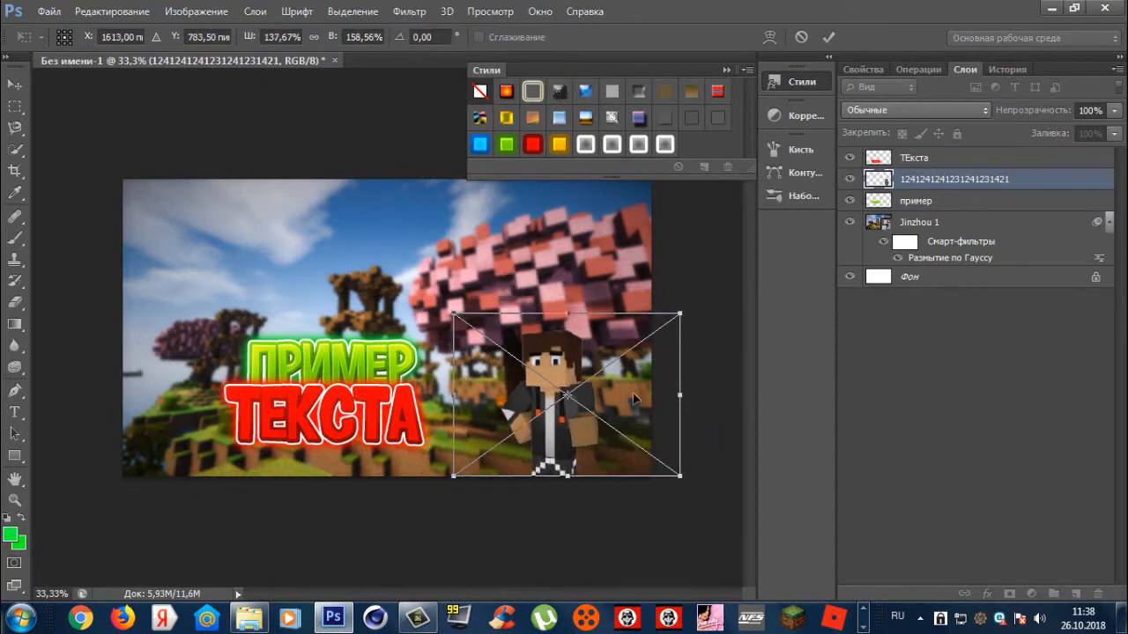
{"action": "left_click_drag", "start_coordinate": [626, 403], "coordinate": [640, 406]}
{"action": "key", "text": "Return"}
{"action": "key", "text": "t"}
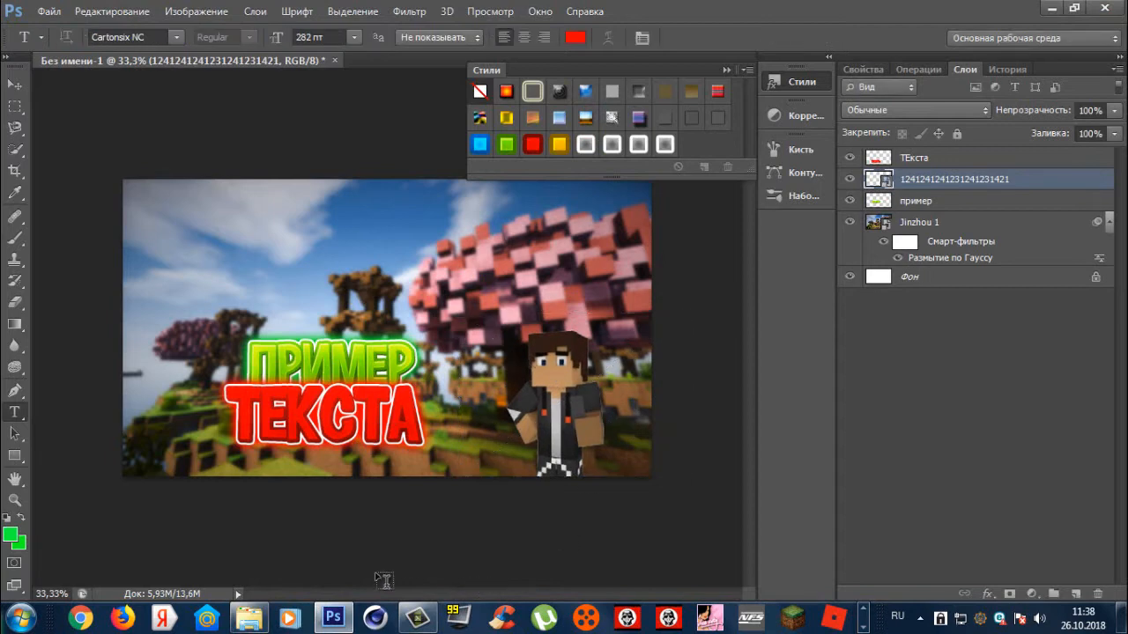
- Place the "minecraft" logo image from the same folder, stretch it wide, and centre it along the picture's upper edge
{"action": "left_click", "coordinate": [250, 619]}
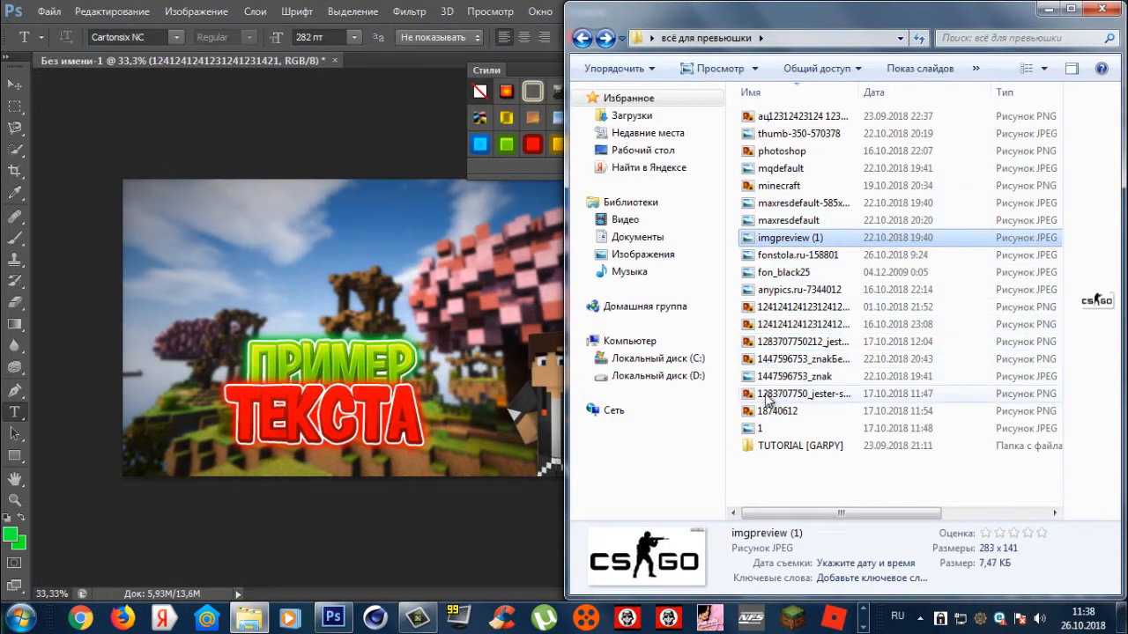
{"action": "left_click", "coordinate": [779, 185]}
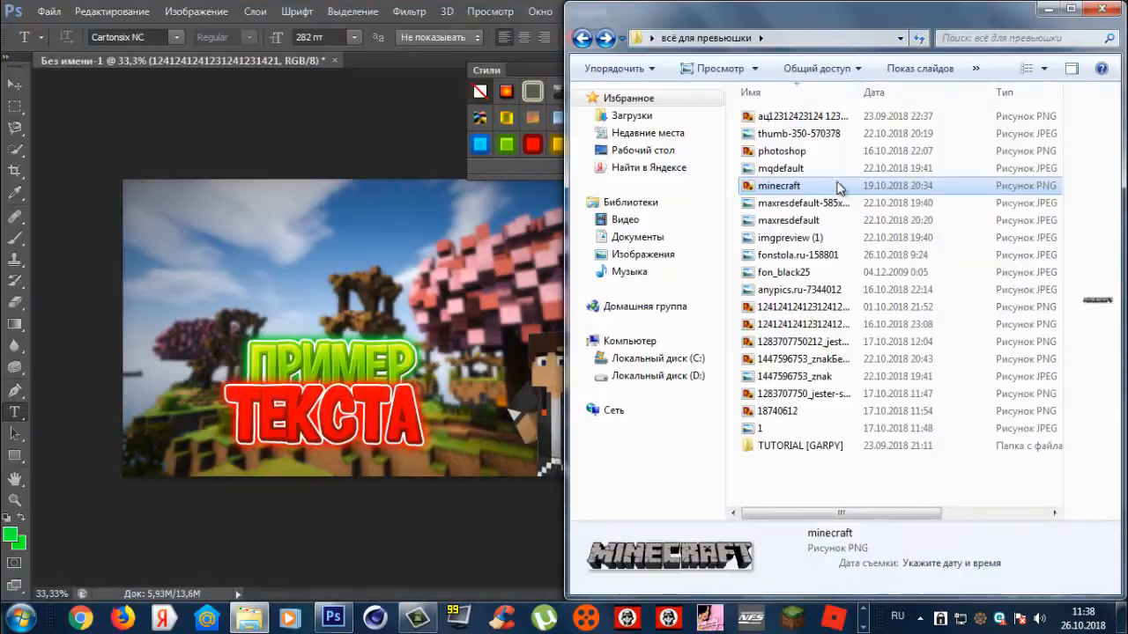
{"action": "left_click_drag", "start_coordinate": [779, 185], "coordinate": [131, 252]}
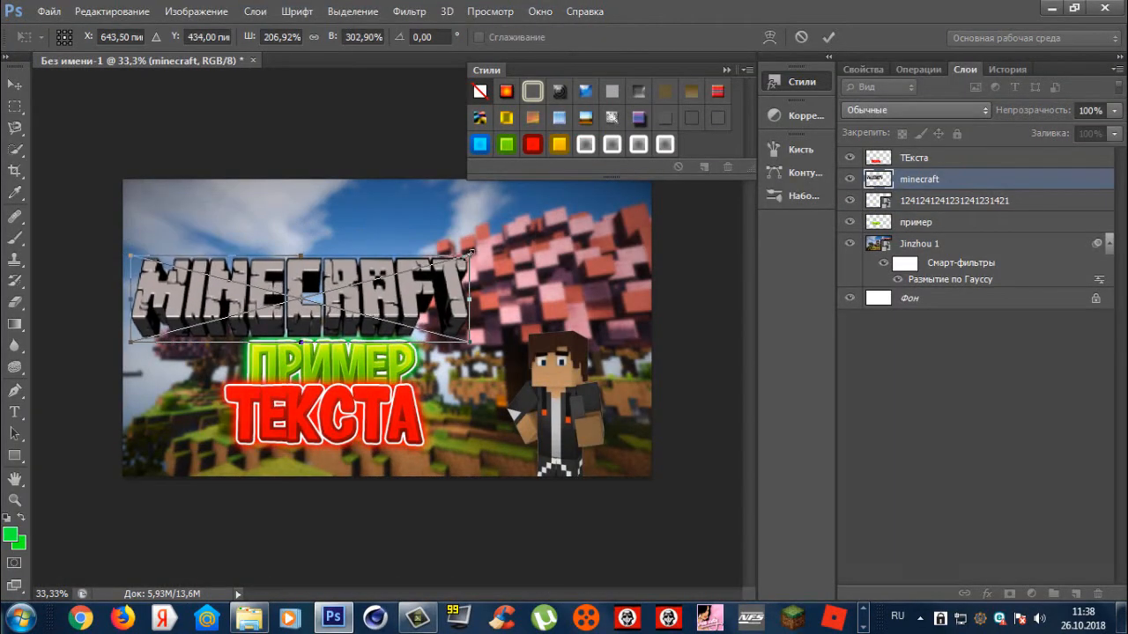
{"action": "left_click_drag", "start_coordinate": [469, 253], "coordinate": [582, 236]}
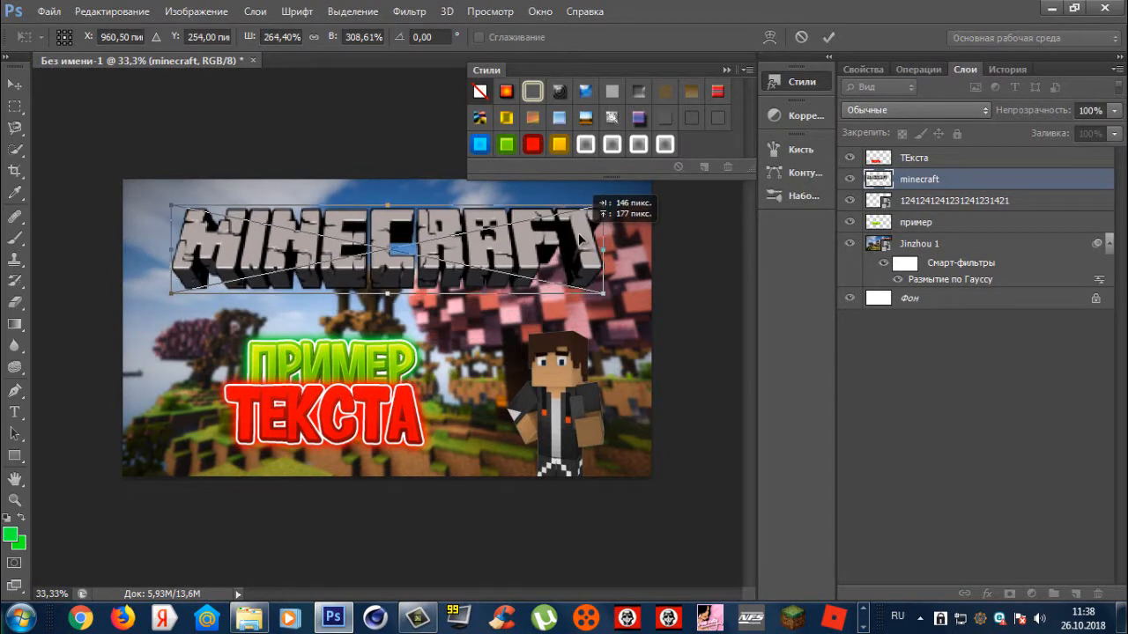
{"action": "key", "text": "Return"}
{"action": "key", "text": "t"}
- Rasterize the "minecraft" logo layer and give it the white-outline style with a blue glow
{"action": "right_click", "coordinate": [902, 180]}
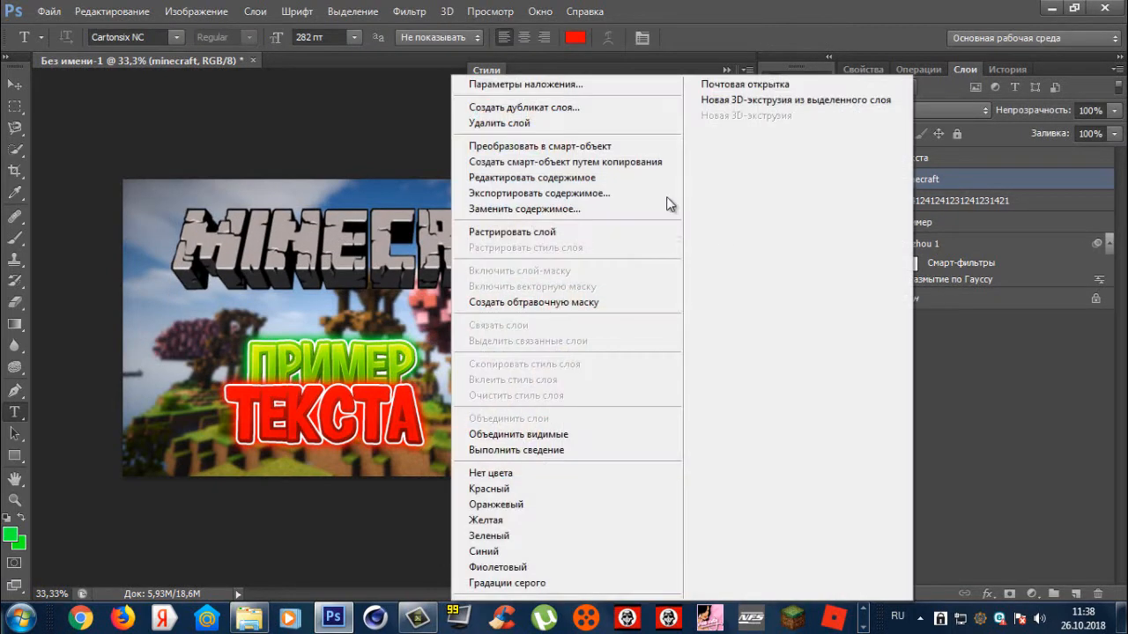
{"action": "left_click", "coordinate": [520, 234]}
{"action": "left_click", "coordinate": [615, 148]}
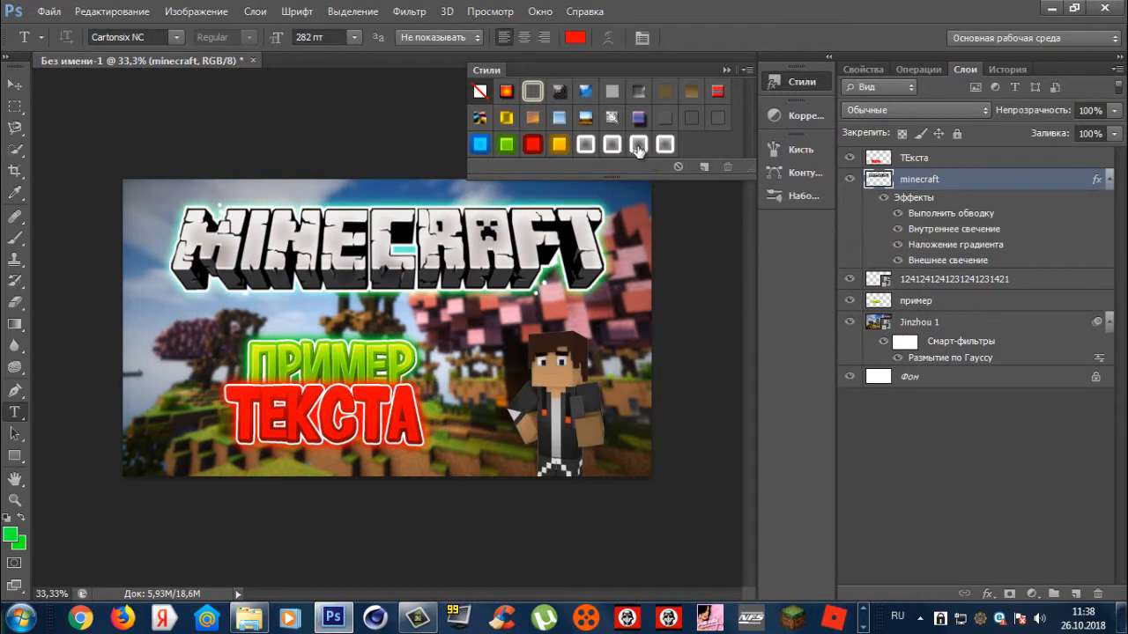
{"action": "left_click", "coordinate": [904, 460]}
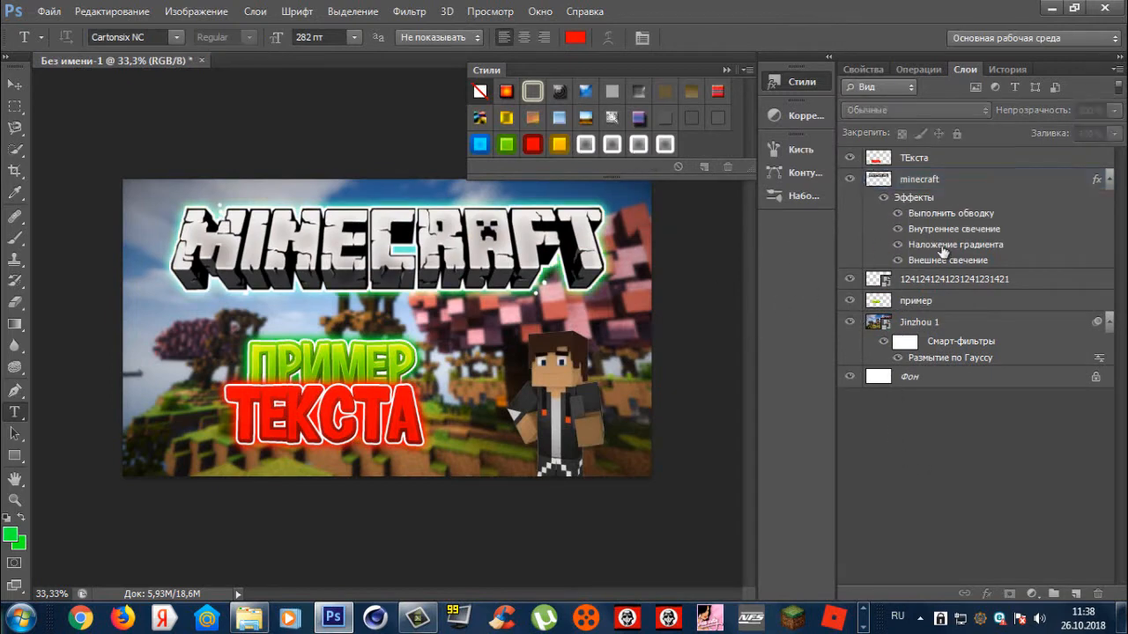
{"action": "left_click", "coordinate": [940, 176]}
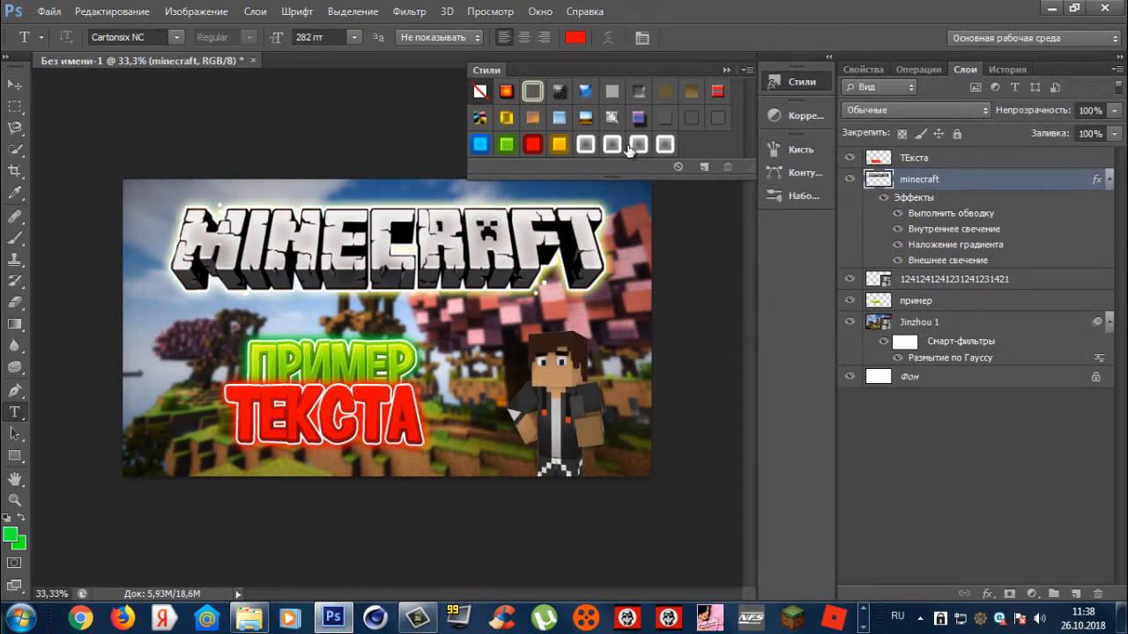
- Rasterize the character layer and apply the white-outline style with a yellow glow
{"action": "left_click", "coordinate": [911, 283]}
{"action": "right_click", "coordinate": [913, 280]}
{"action": "left_click", "coordinate": [590, 229]}
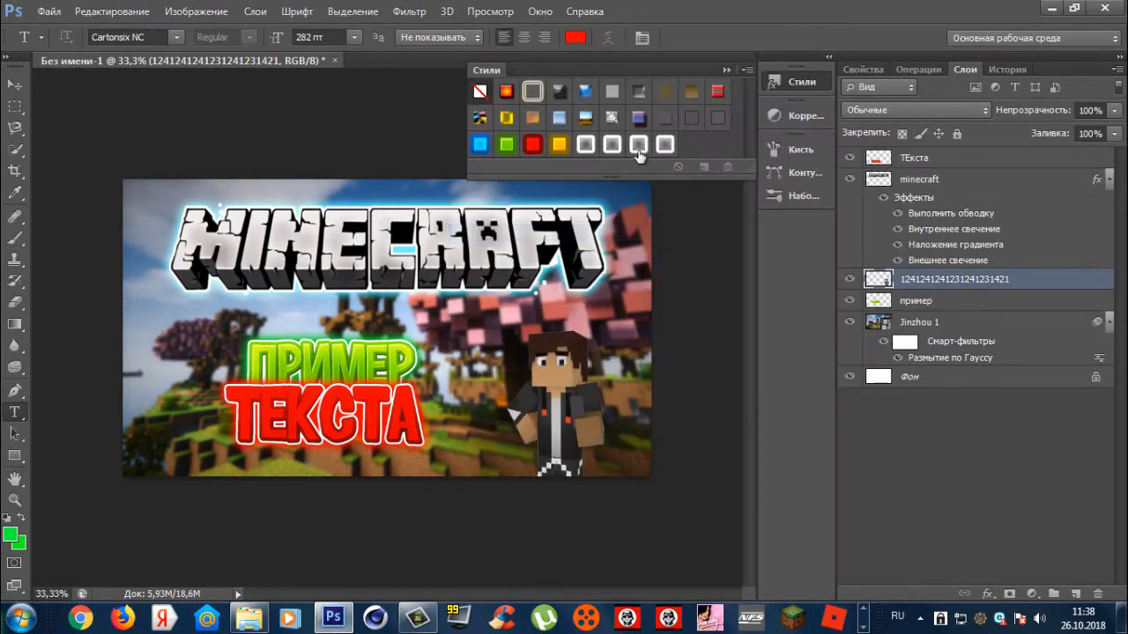
{"action": "left_click", "coordinate": [639, 150]}
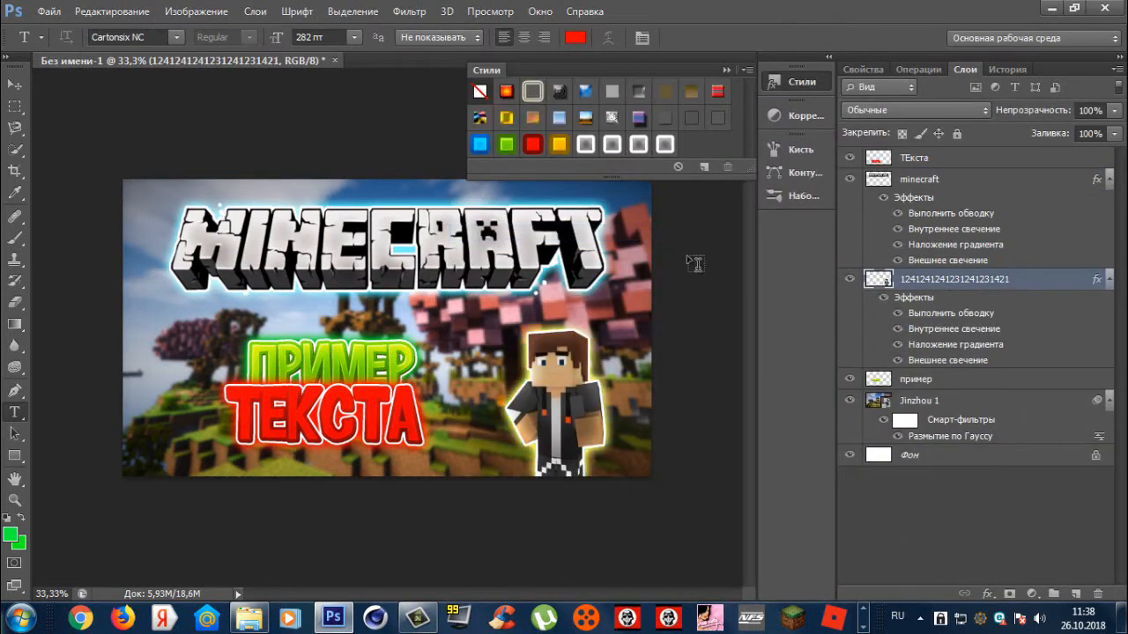
{"action": "left_click", "coordinate": [872, 509]}
- Widen the character slightly by stretching its left side outward
{"action": "left_click", "coordinate": [908, 282]}
{"action": "key", "text": "ctrl+t"}
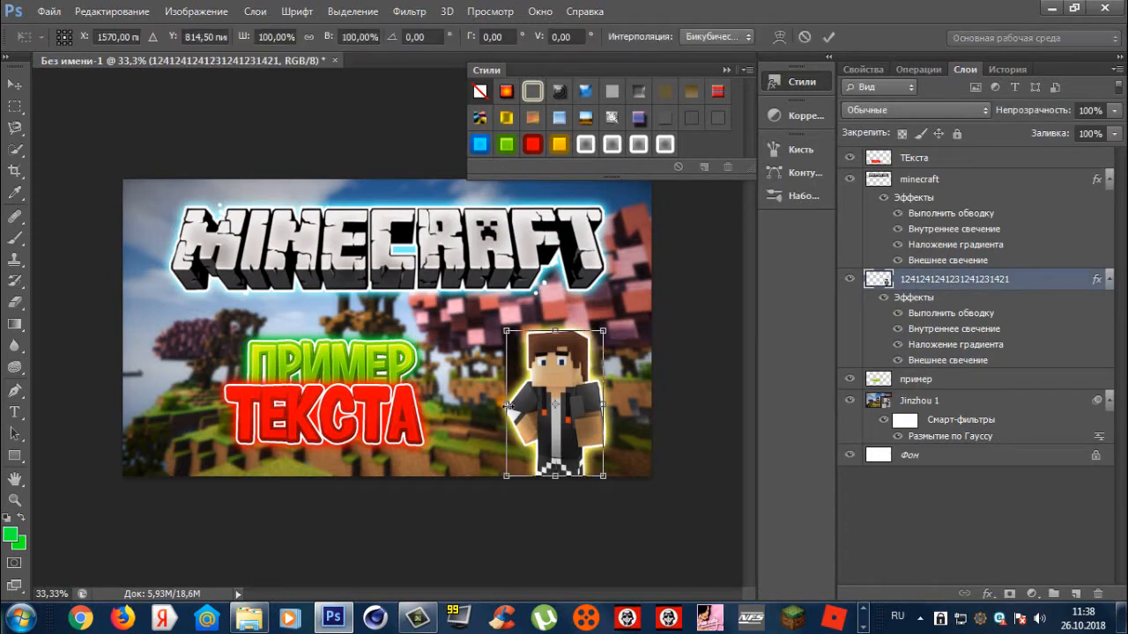
{"action": "left_click_drag", "start_coordinate": [506, 405], "coordinate": [492, 405]}
{"action": "key", "text": "t"}
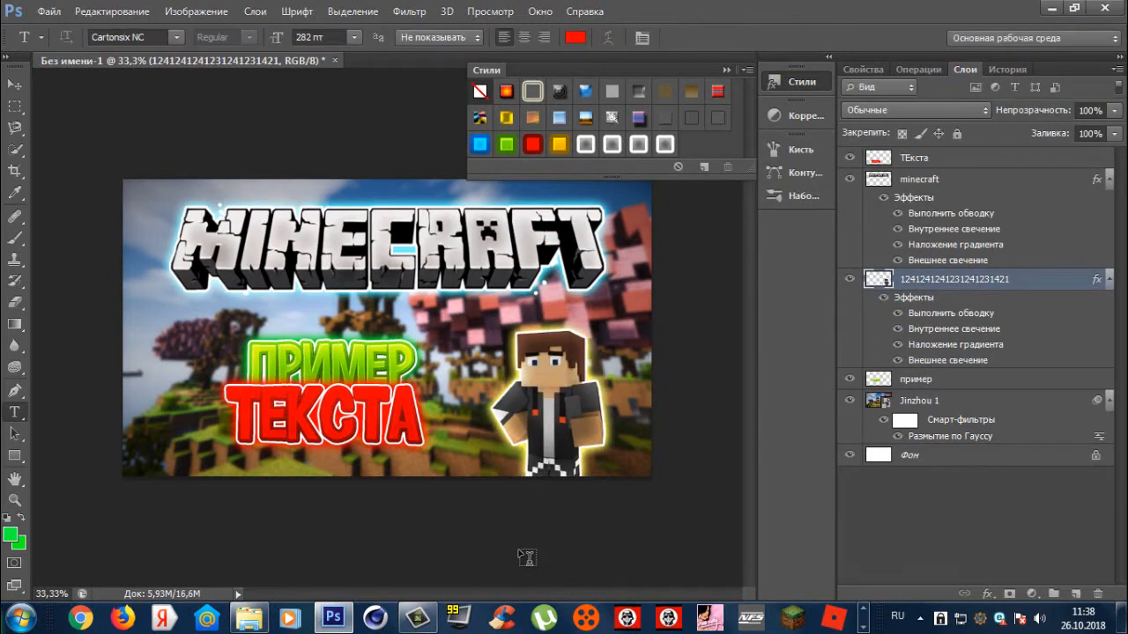
- Add a red name text in Cartonsix NC at 242 pt between the logo and the character
{"action": "mouse_move", "coordinate": [253, 624]}
{"action": "left_click", "coordinate": [488, 313]}
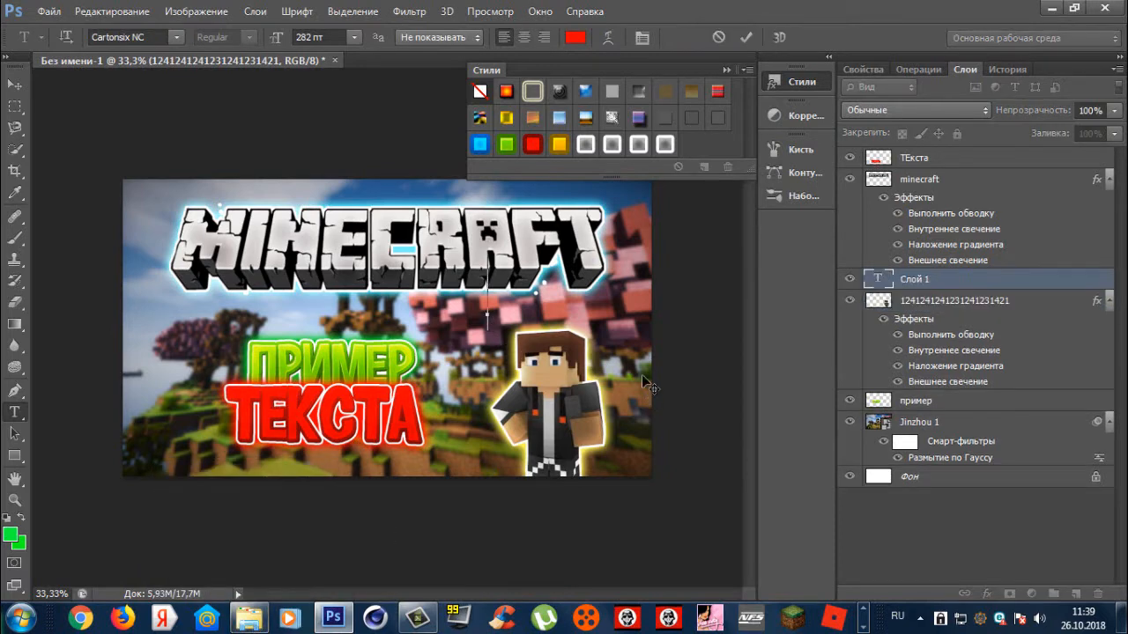
{"action": "left_click", "coordinate": [300, 37]}
{"action": "type", "text": "БНHTIYAR"}
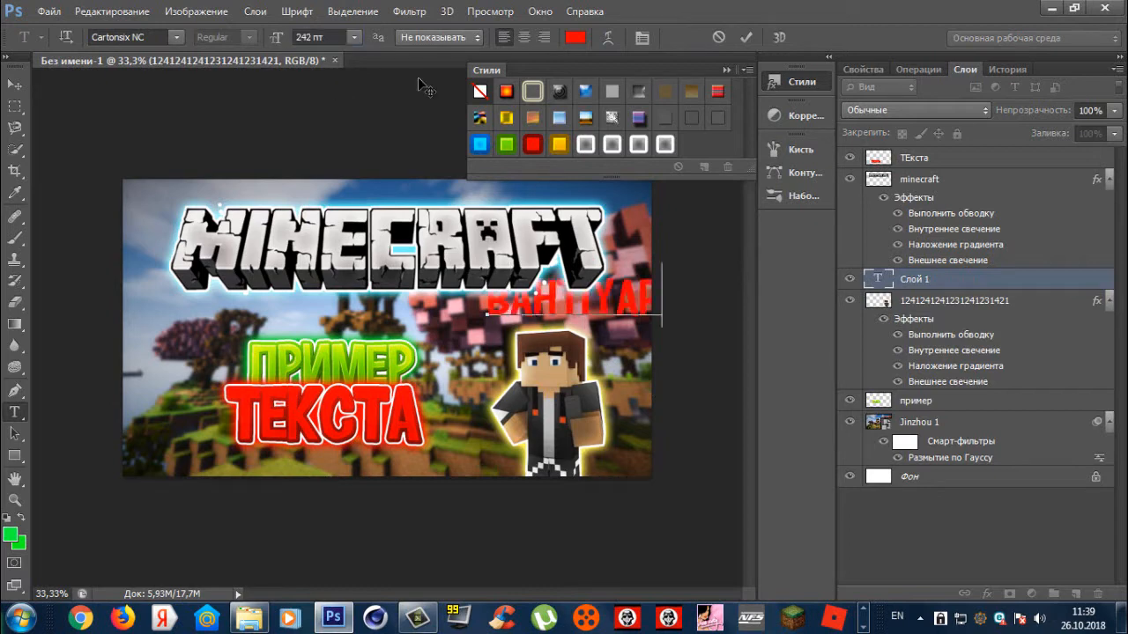
{"action": "left_click_drag", "start_coordinate": [572, 402], "coordinate": [516, 423]}
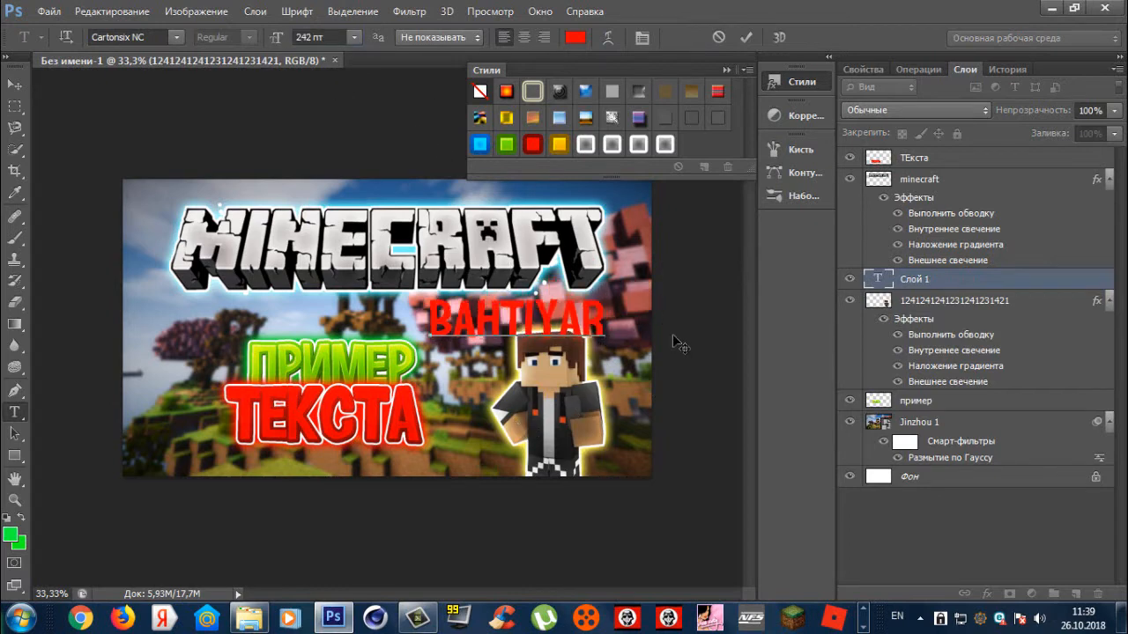
{"action": "left_click", "coordinate": [982, 283]}
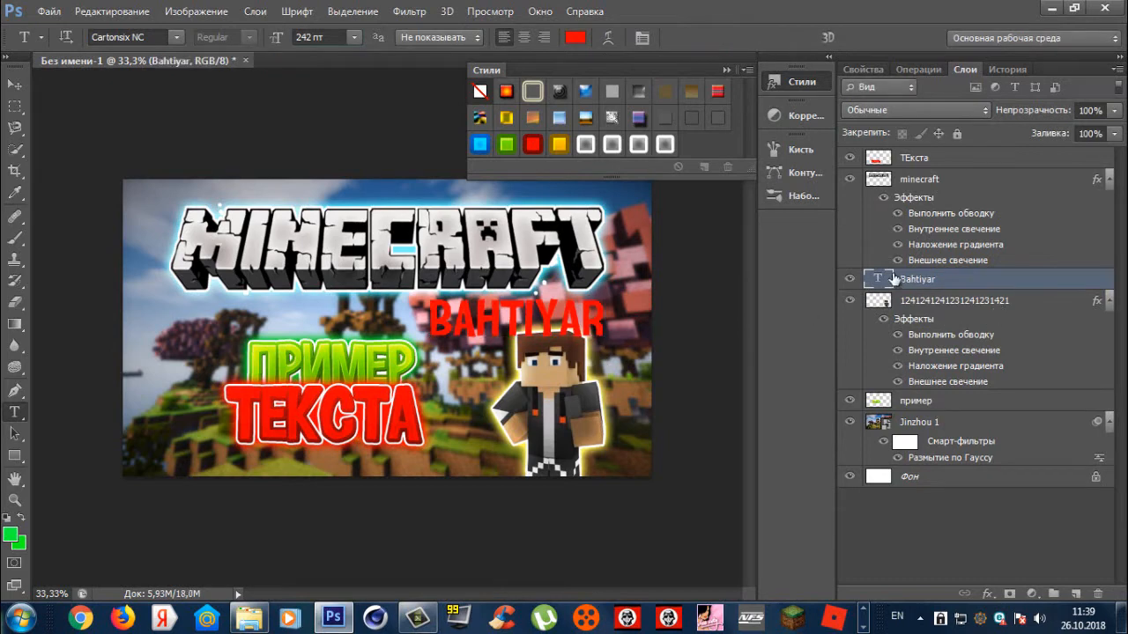
- Undo the new name text
{"action": "key", "text": "ctrl+alt+z"}
{"action": "key", "text": "ctrl+alt+z"}
{"action": "key", "text": "ctrl+alt+z"}
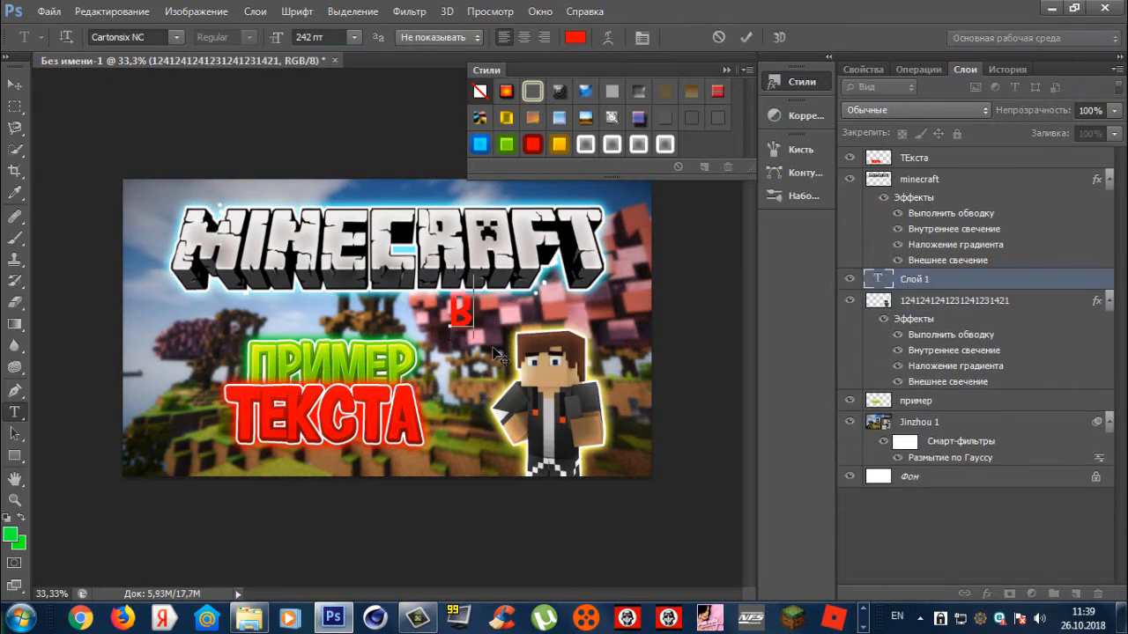
- Re-enter the name as a red text layer above the character and set its font to lazer84
{"action": "key", "text": "BackSpace"}
{"action": "left_click", "coordinate": [174, 37]}
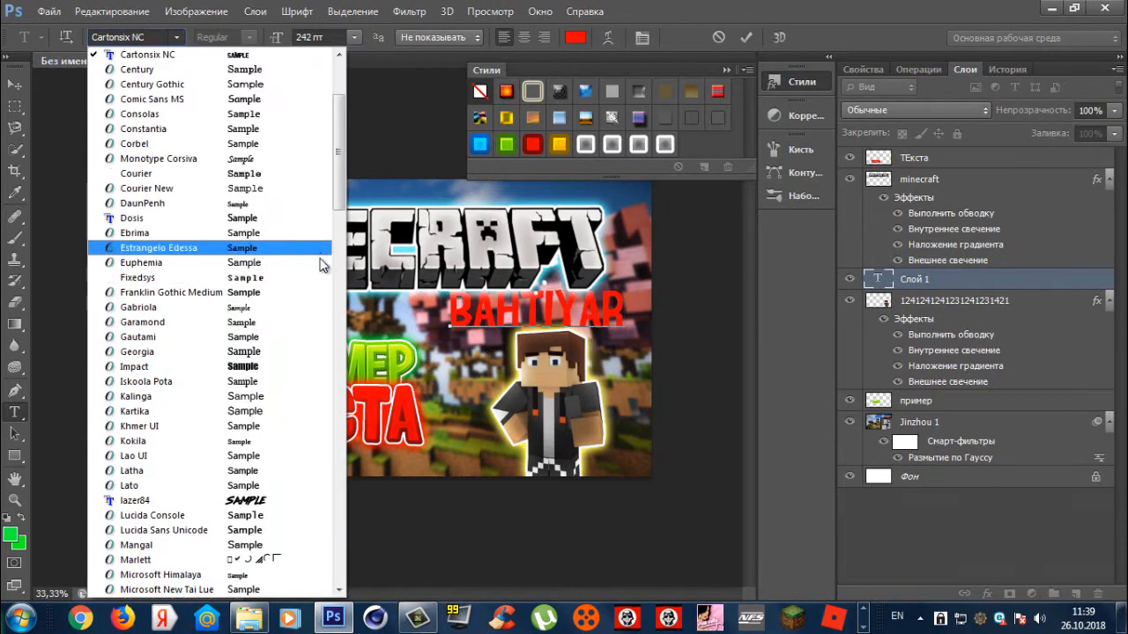
{"action": "left_click", "coordinate": [280, 498]}
{"action": "left_click_drag", "start_coordinate": [598, 378], "coordinate": [595, 382]}
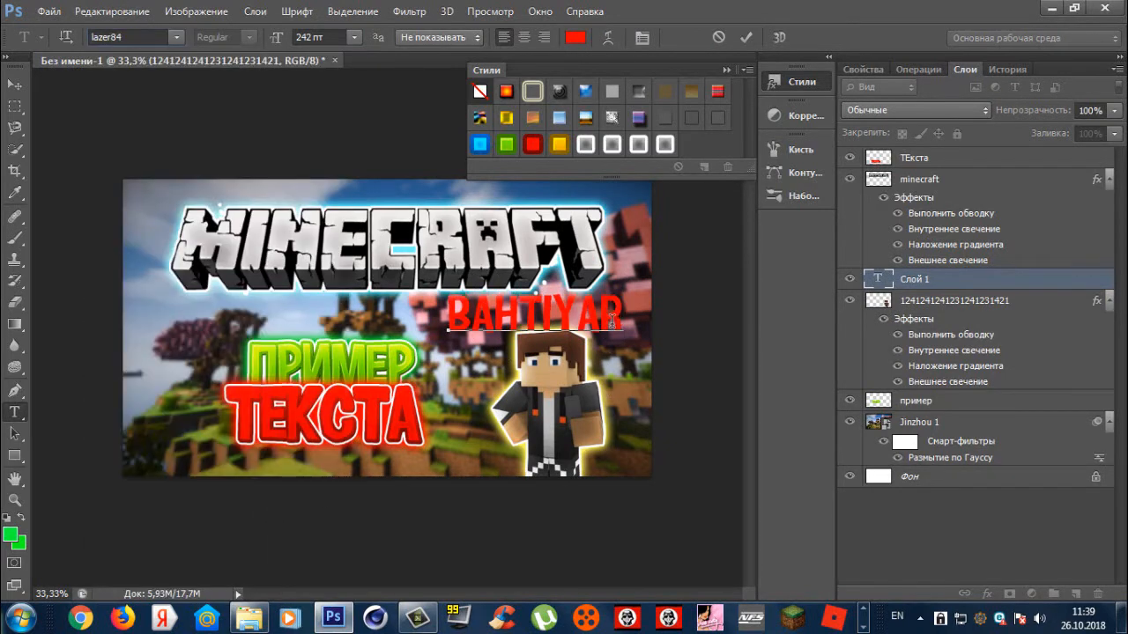
{"action": "left_click_drag", "start_coordinate": [622, 319], "coordinate": [451, 319]}
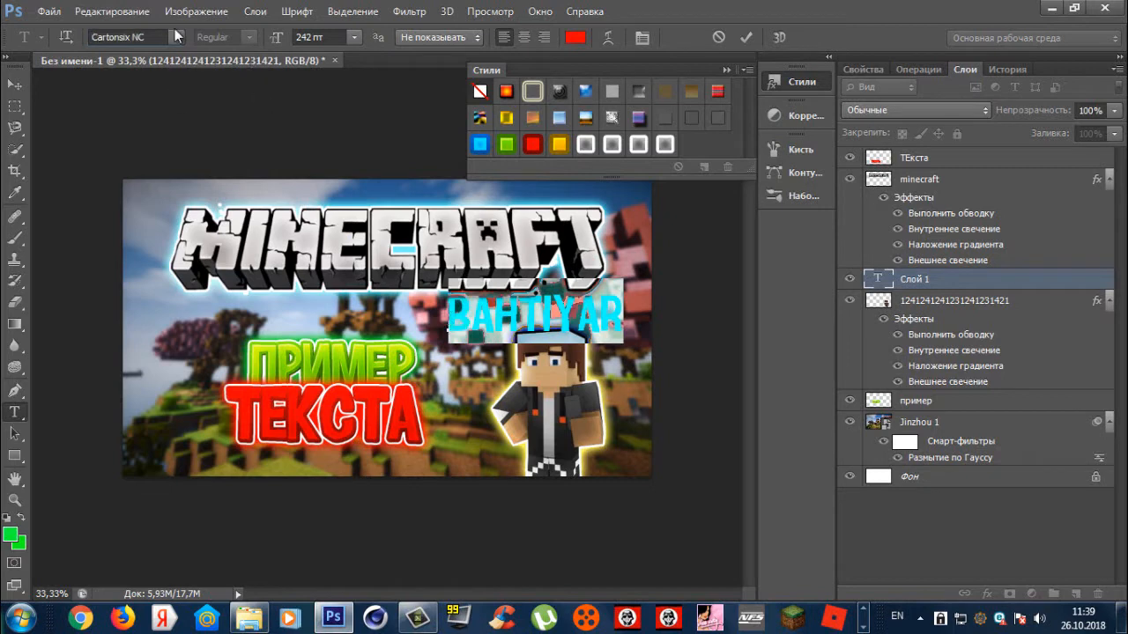
{"action": "left_click", "coordinate": [175, 37]}
{"action": "left_click", "coordinate": [280, 499]}
{"action": "left_click_drag", "start_coordinate": [667, 381], "coordinate": [515, 398]}
{"action": "left_click", "coordinate": [916, 280]}
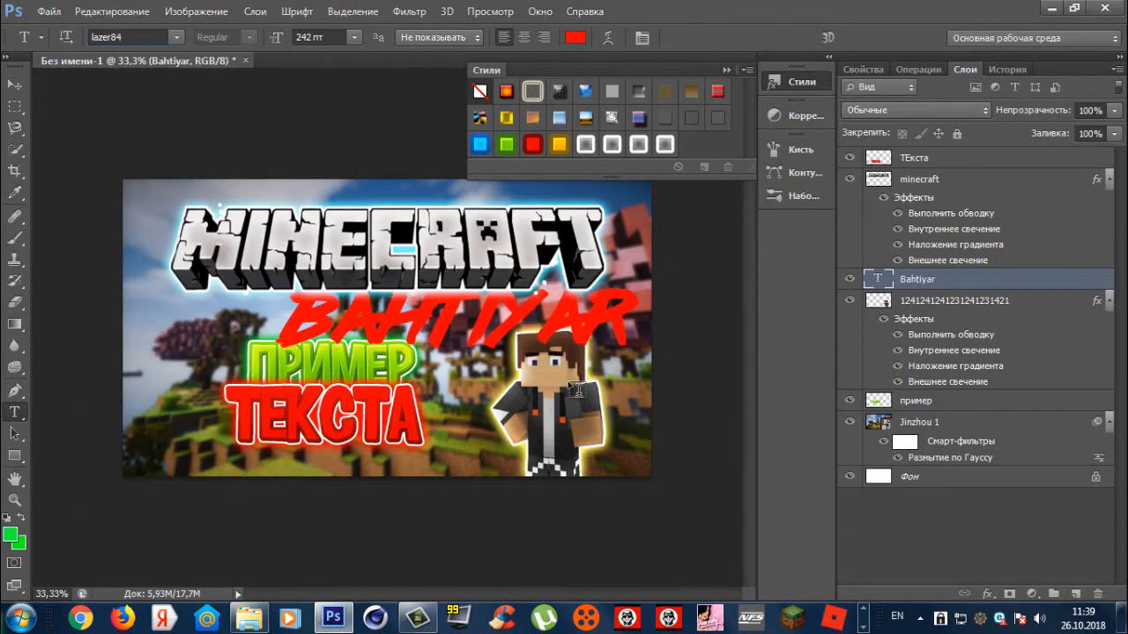
- Shrink and move the name text beneath the left half of the logo, and bring its layer to the top
{"action": "key", "text": "ctrl+t"}
{"action": "left_click_drag", "start_coordinate": [555, 335], "coordinate": [407, 294]}
{"action": "key", "text": "Return"}
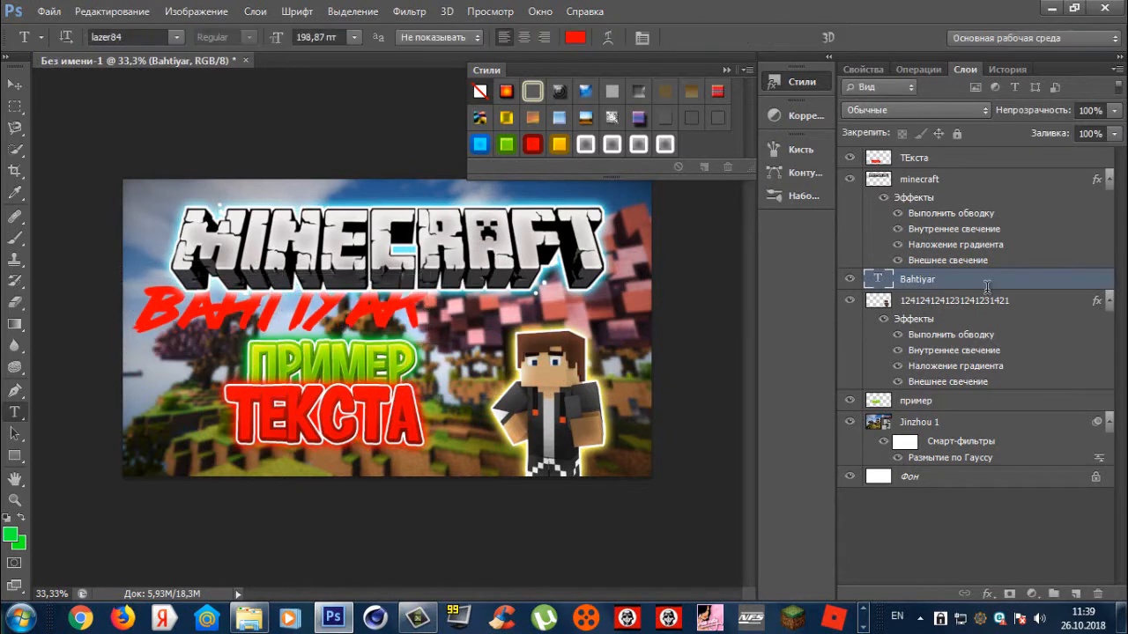
{"action": "left_click_drag", "start_coordinate": [987, 286], "coordinate": [969, 155]}
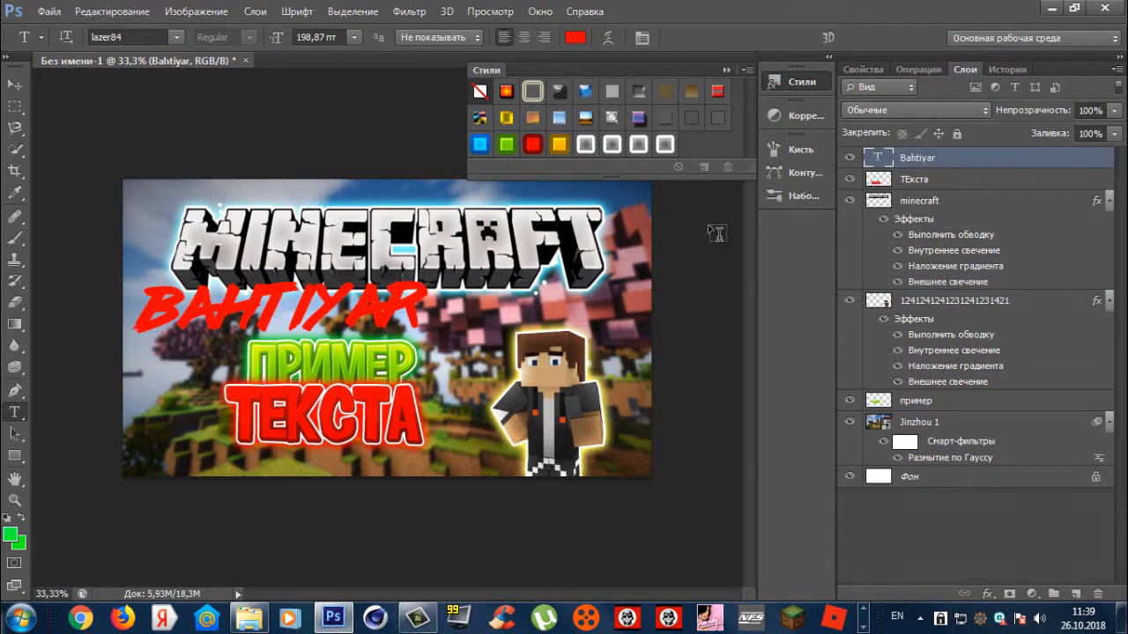
- Try the red style on the name text, and settle on the blue gradient style
{"action": "left_click", "coordinate": [533, 146]}
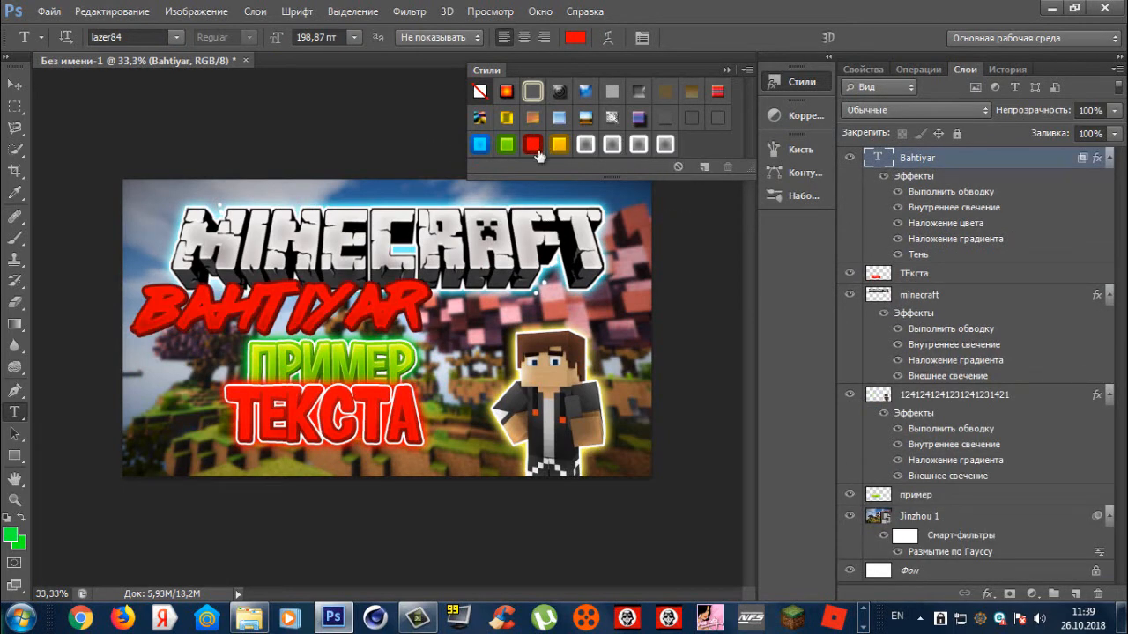
{"action": "left_click", "coordinate": [480, 145]}
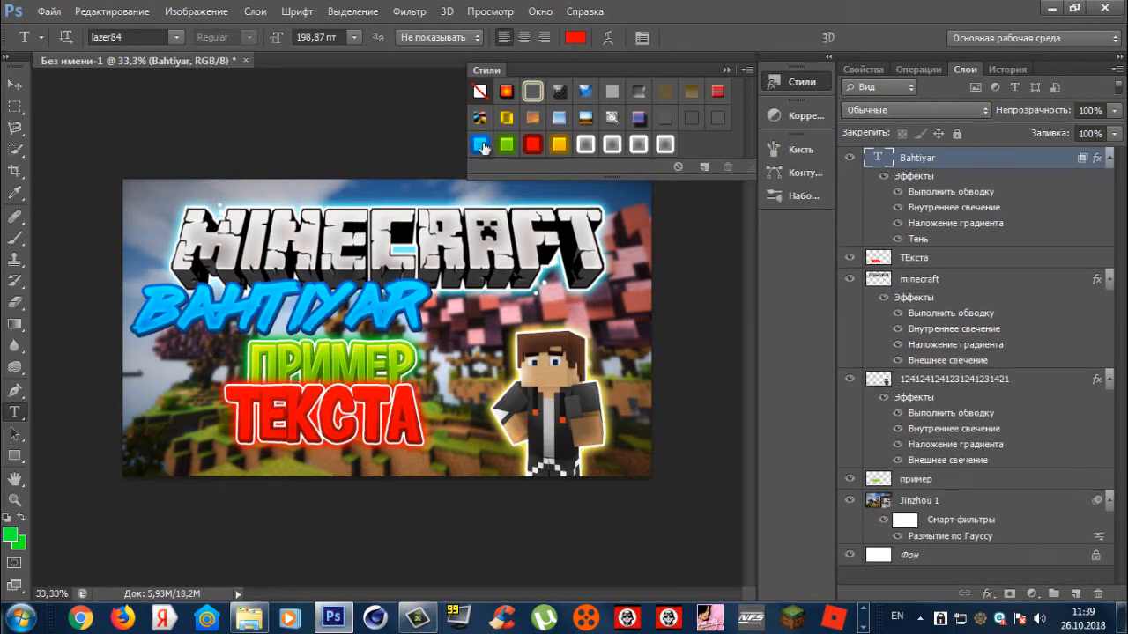
- Rasterize the blue name text layer and add the white-outline style with a blue glow
{"action": "right_click", "coordinate": [920, 161]}
{"action": "left_click", "coordinate": [660, 230]}
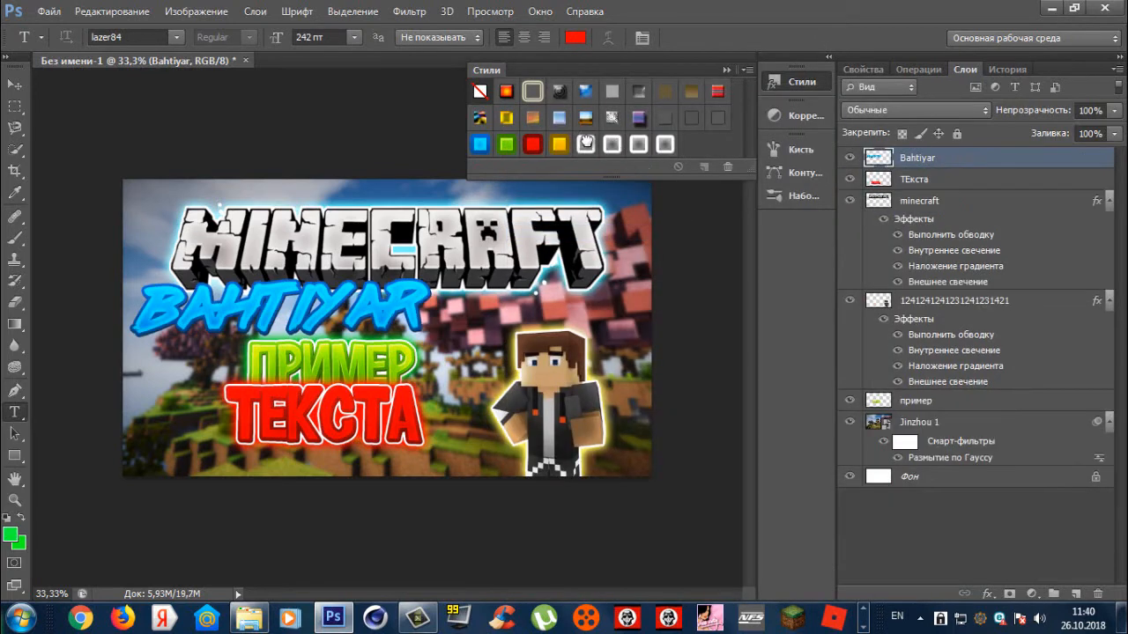
{"action": "left_click", "coordinate": [586, 144]}
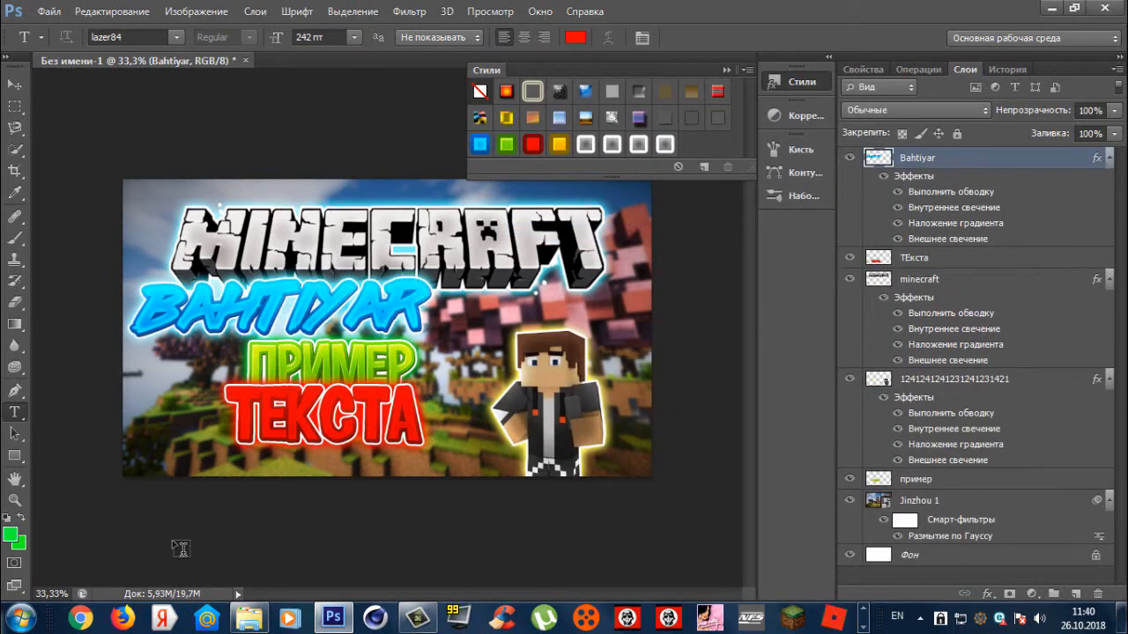
- Move the "пример" layer directly beneath the "ТЕкста" layer and merge the two text layers into one
{"action": "left_click", "coordinate": [901, 262]}
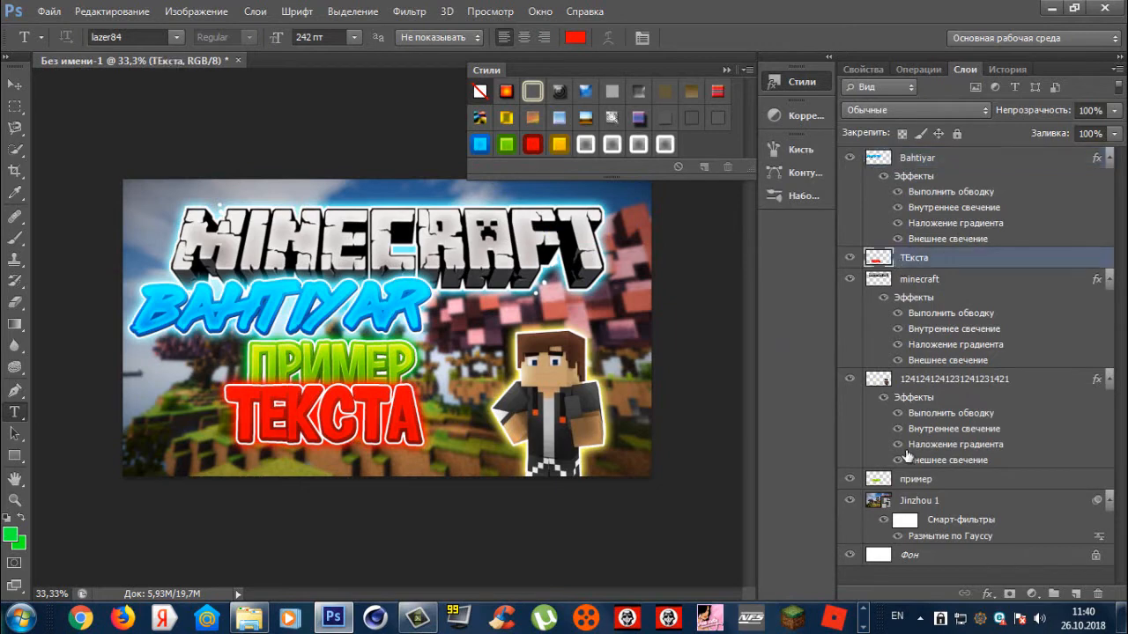
{"action": "left_click_drag", "start_coordinate": [899, 477], "coordinate": [947, 265]}
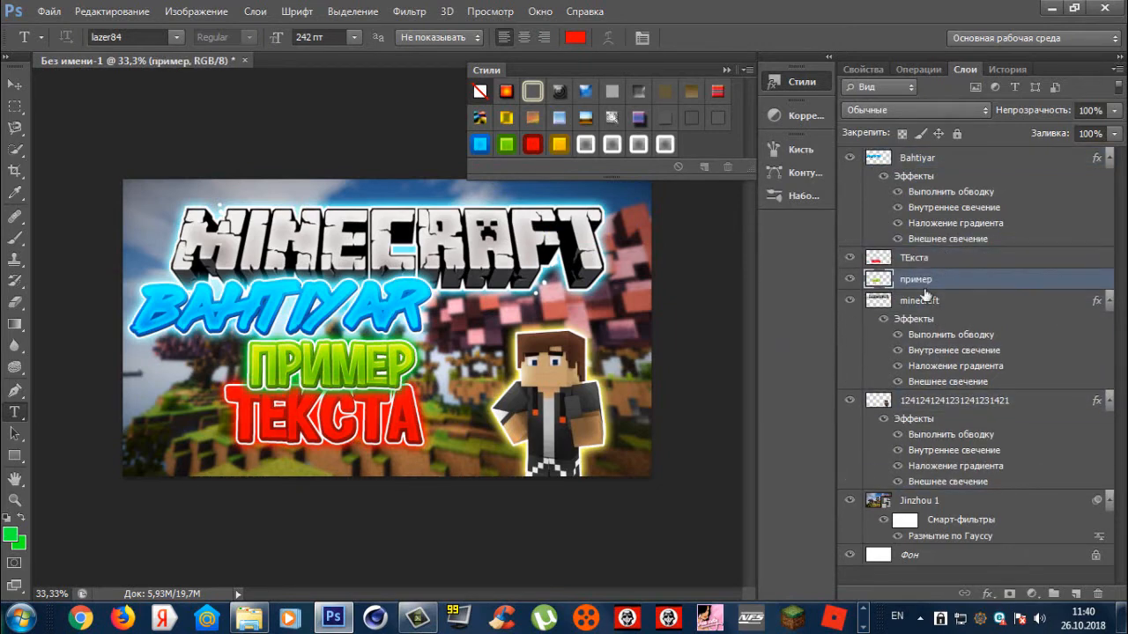
{"action": "left_click", "coordinate": [929, 279], "text": "shift"}
{"action": "right_click", "coordinate": [929, 278]}
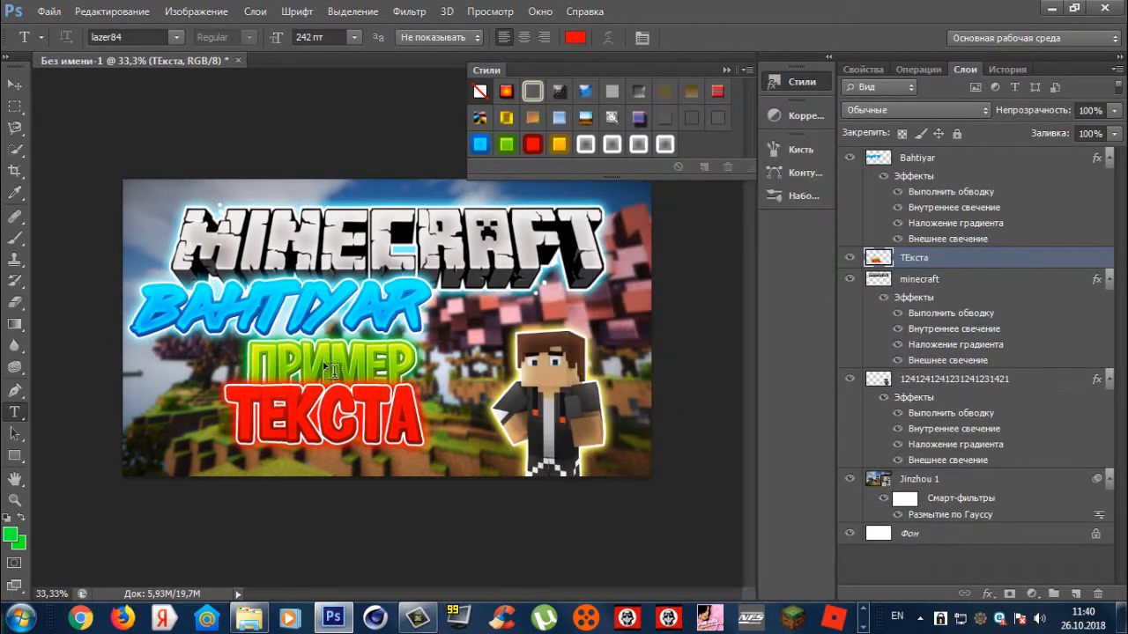
- Enlarge the merged "Пример текста" lettering to about 109% and apply the transform
{"action": "key", "text": "ctrl+t"}
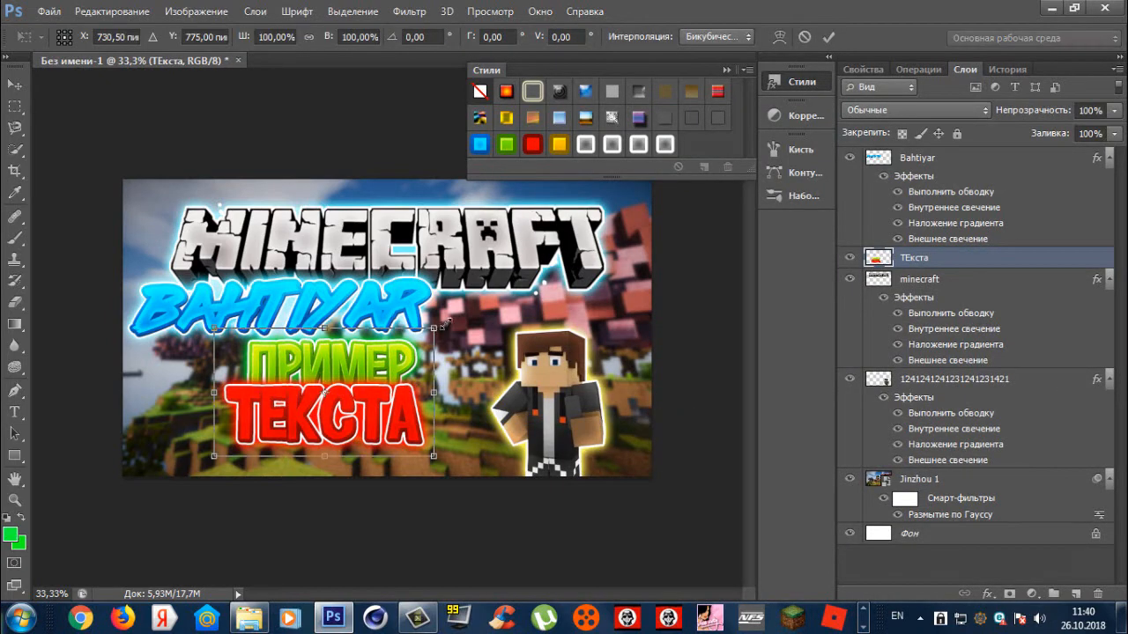
{"action": "left_click_drag", "start_coordinate": [436, 326], "coordinate": [453, 315]}
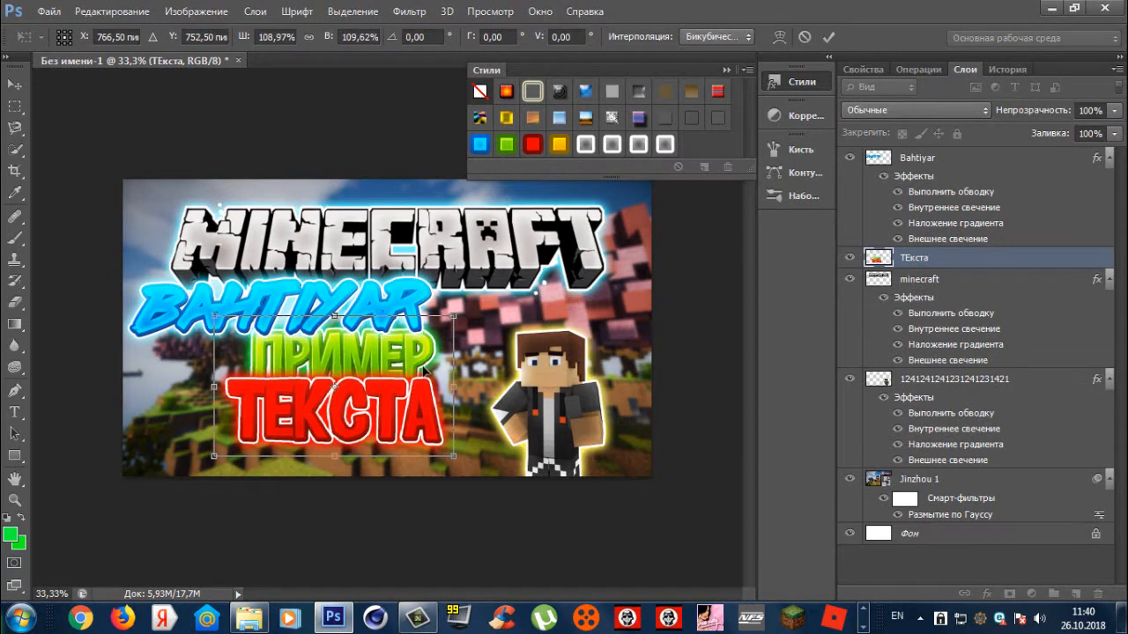
{"action": "key", "text": "Return"}
{"action": "key", "text": "t"}
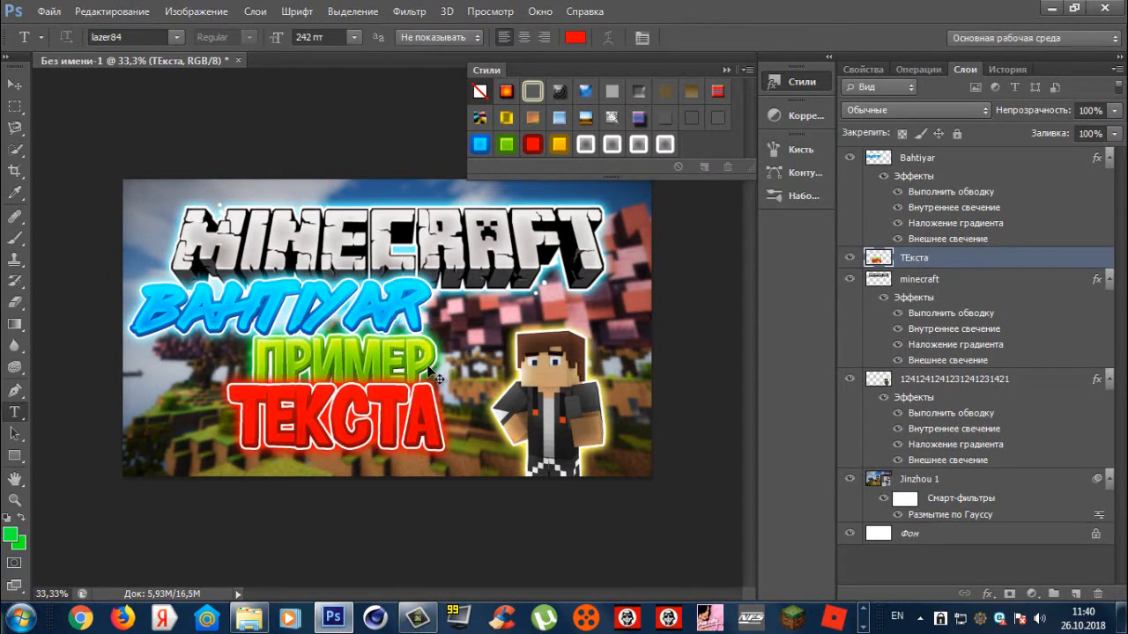
- Taper the merged "Пример текста" lettering with a Perspective transform, making its upper edge slightly narrower than its lower edge
{"action": "right_click", "coordinate": [424, 370]}
{"action": "key", "text": "Escape"}
{"action": "key", "text": "ctrl+t"}
{"action": "right_click", "coordinate": [412, 404]}
{"action": "left_click", "coordinate": [469, 233]}
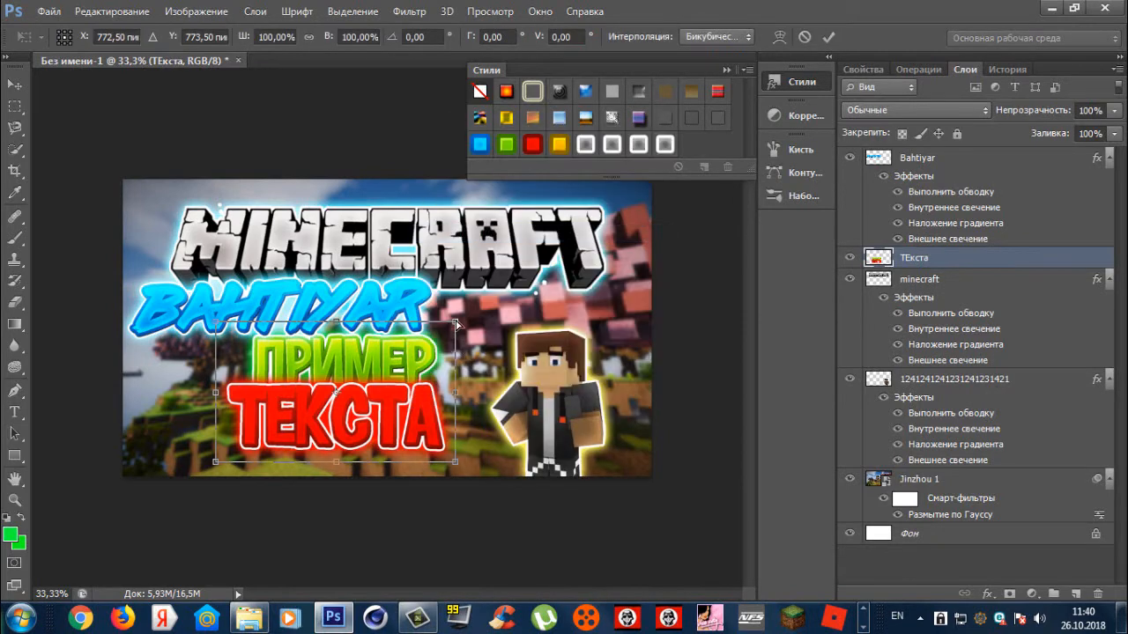
{"action": "left_click_drag", "start_coordinate": [455, 324], "coordinate": [442, 321]}
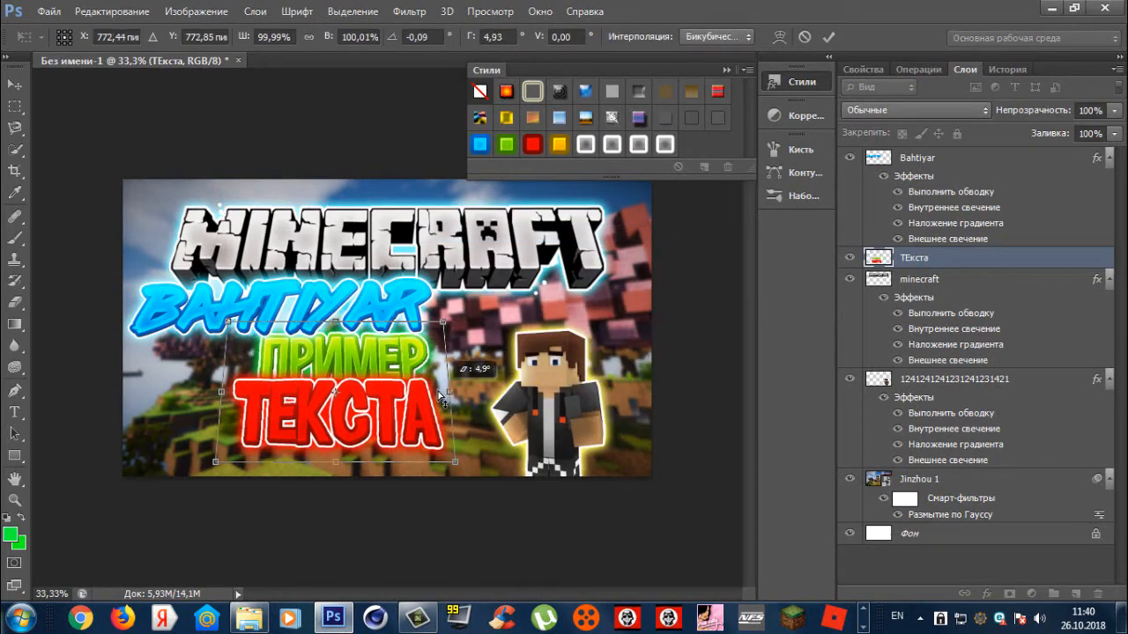
{"action": "left_click_drag", "start_coordinate": [440, 399], "coordinate": [441, 389]}
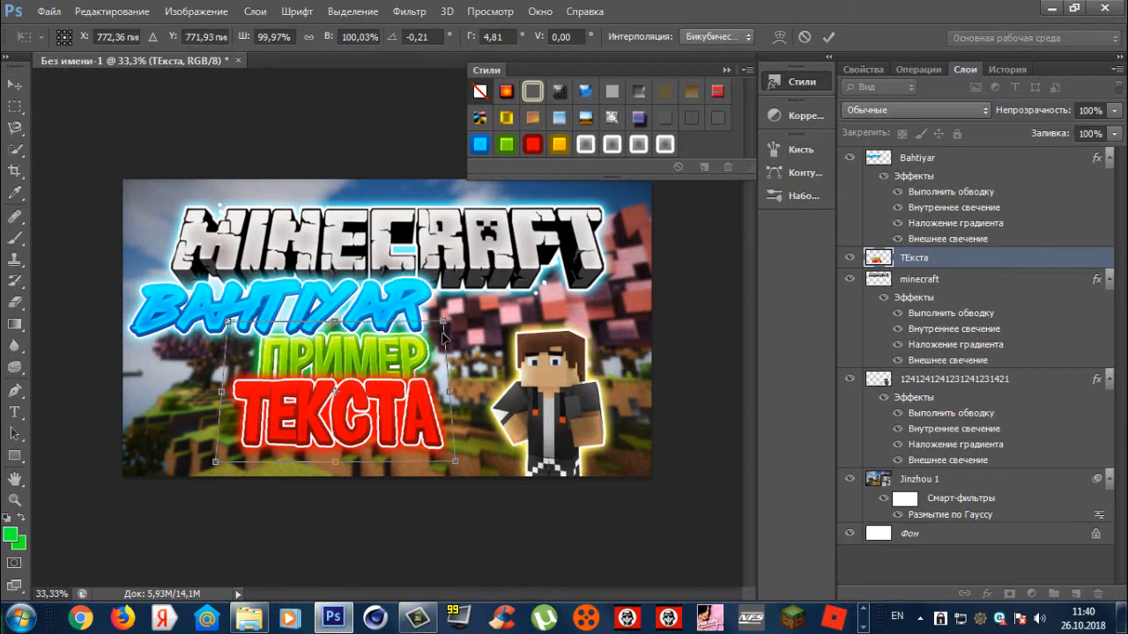
{"action": "mouse_move", "coordinate": [442, 326]}
{"action": "left_mouse_down"}
{"action": "mouse_move", "coordinate": [476, 317]}
{"action": "mouse_move", "coordinate": [443, 326]}
{"action": "left_mouse_up"}
{"action": "right_click", "coordinate": [417, 423]}
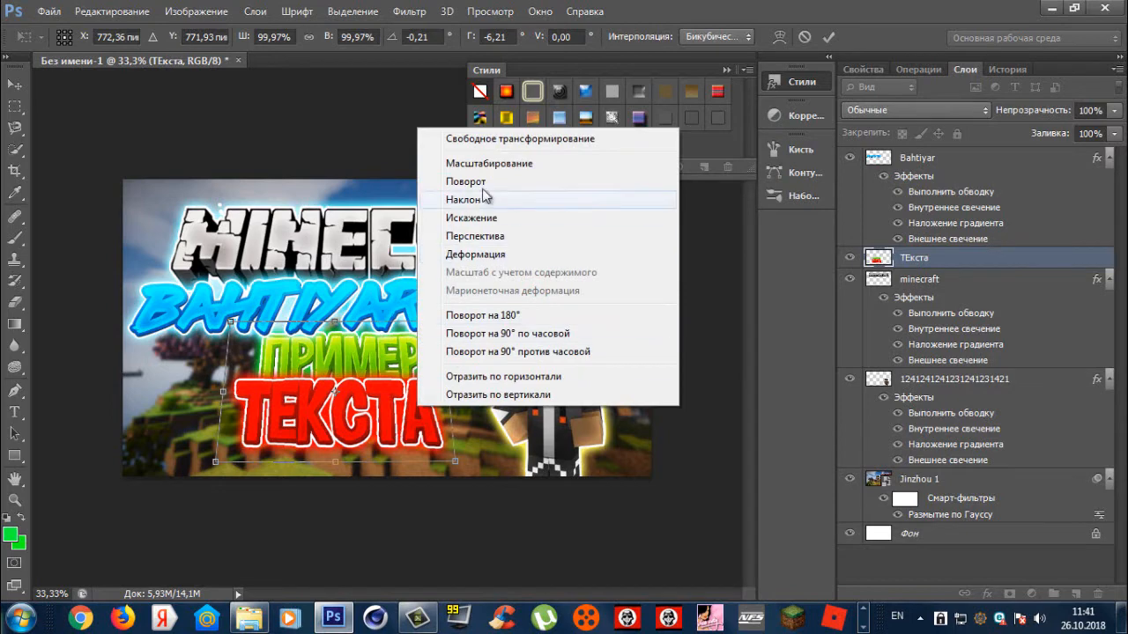
{"action": "left_click", "coordinate": [492, 182]}
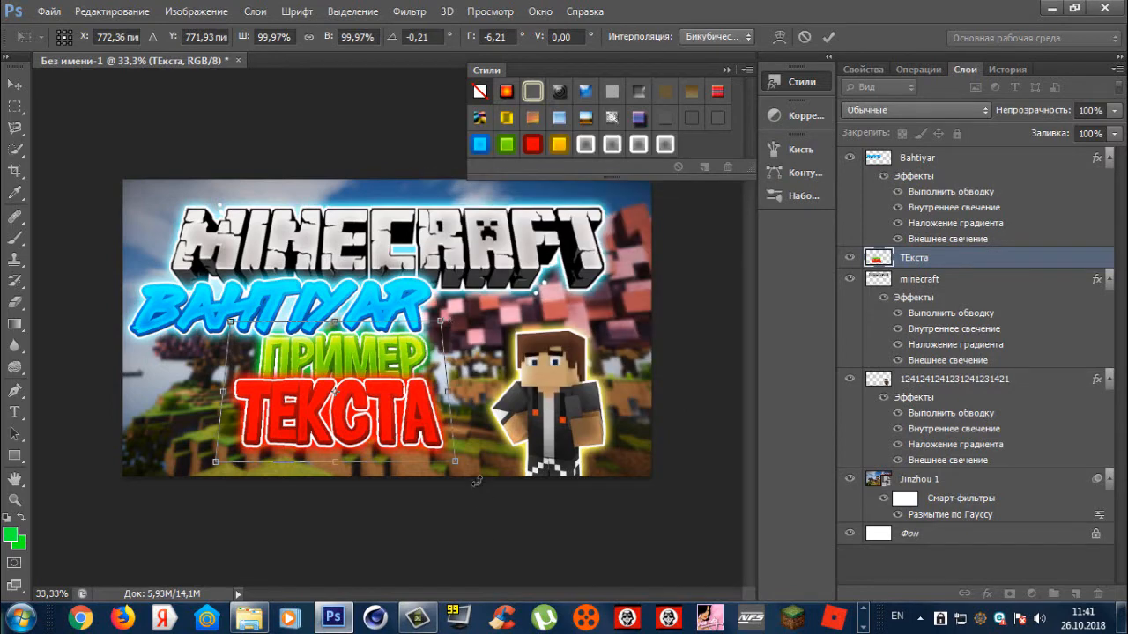
{"action": "key", "text": "Return"}
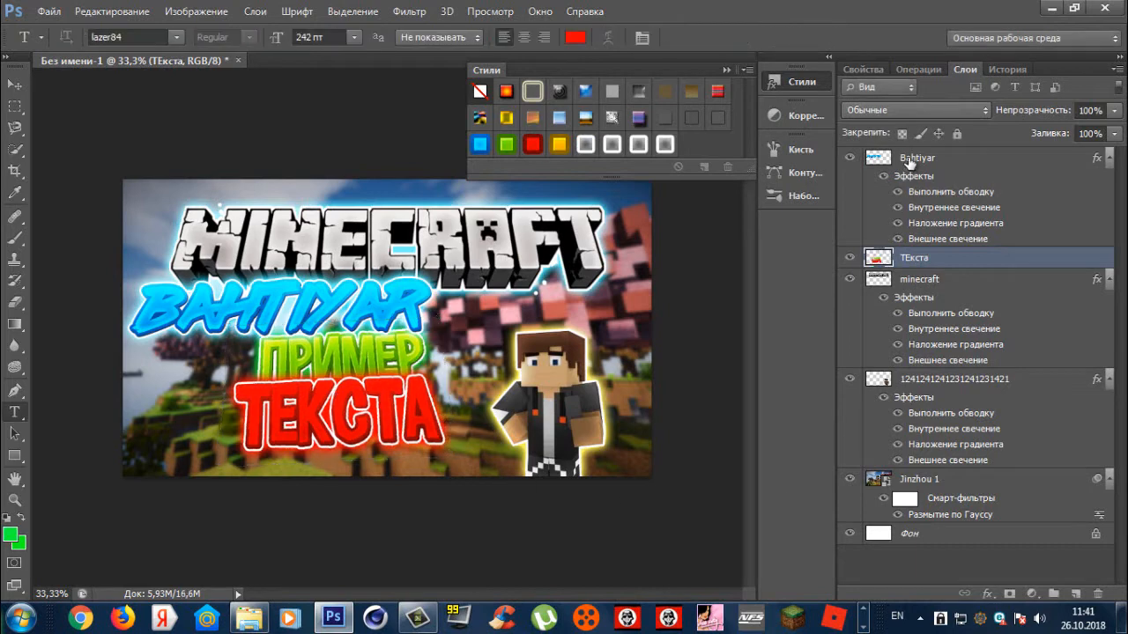
- Rotate the blue name text counterclockwise by about 2 degrees
{"action": "left_click", "coordinate": [909, 162]}
{"action": "key", "text": "ctrl+t"}
{"action": "left_click_drag", "start_coordinate": [445, 357], "coordinate": [489, 335]}
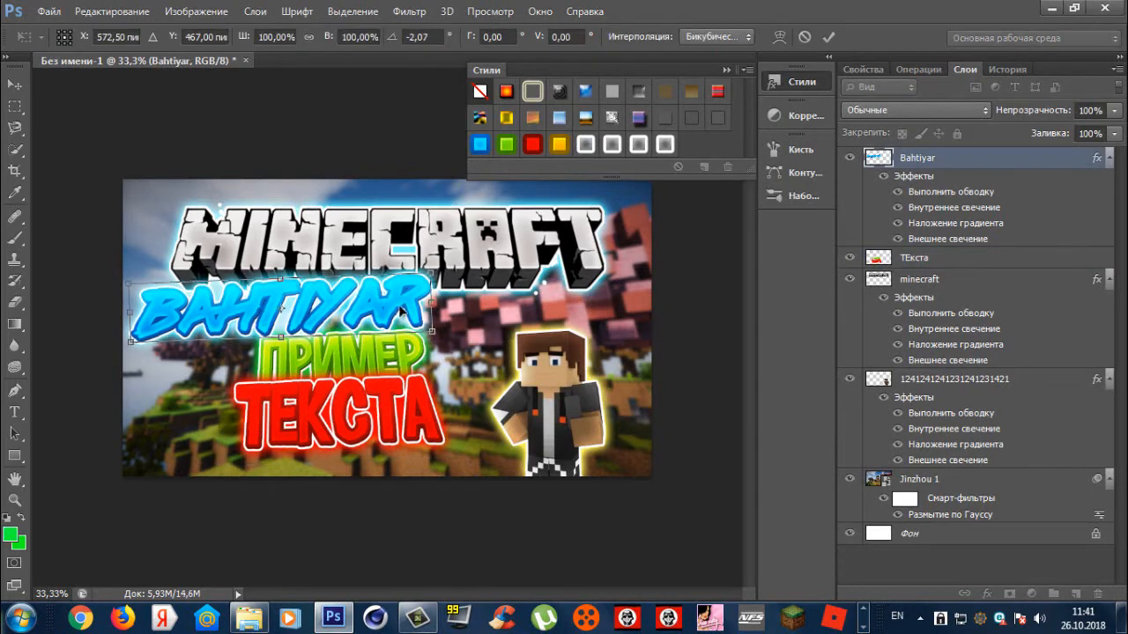
{"action": "key", "text": "Return"}
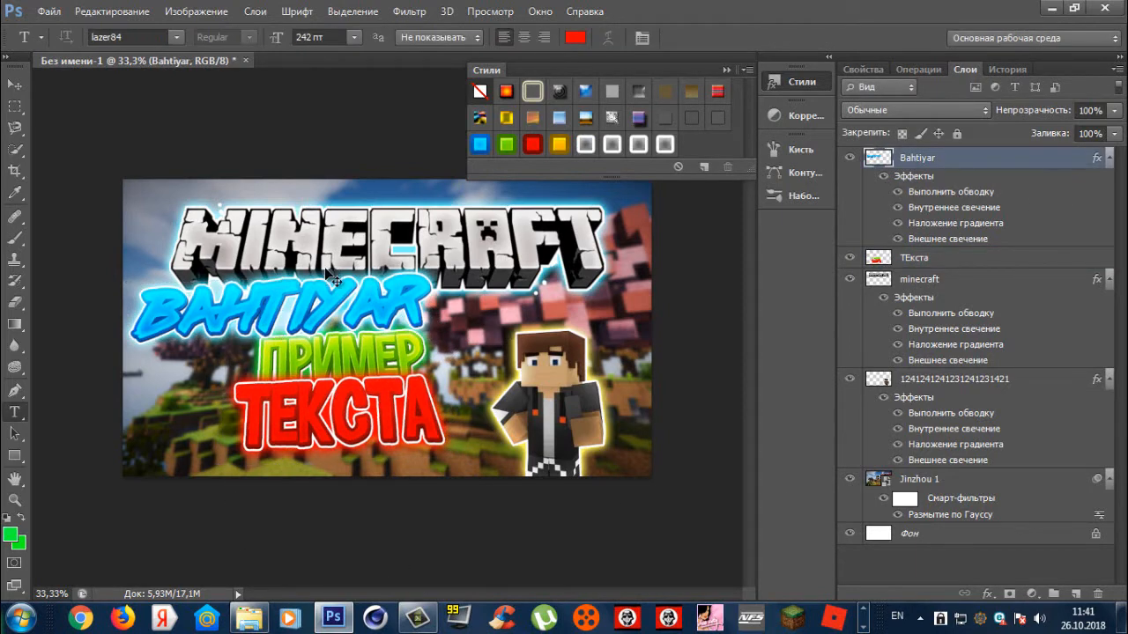
- Move the blue name text toward the centre beneath the logo and tilt it clockwise by about 6.4 degrees
{"action": "key", "text": "ctrl+t"}
{"action": "left_click_drag", "start_coordinate": [388, 299], "coordinate": [511, 364]}
{"action": "left_click_drag", "start_coordinate": [513, 433], "coordinate": [505, 443]}
{"action": "left_click_drag", "start_coordinate": [477, 371], "coordinate": [461, 346]}
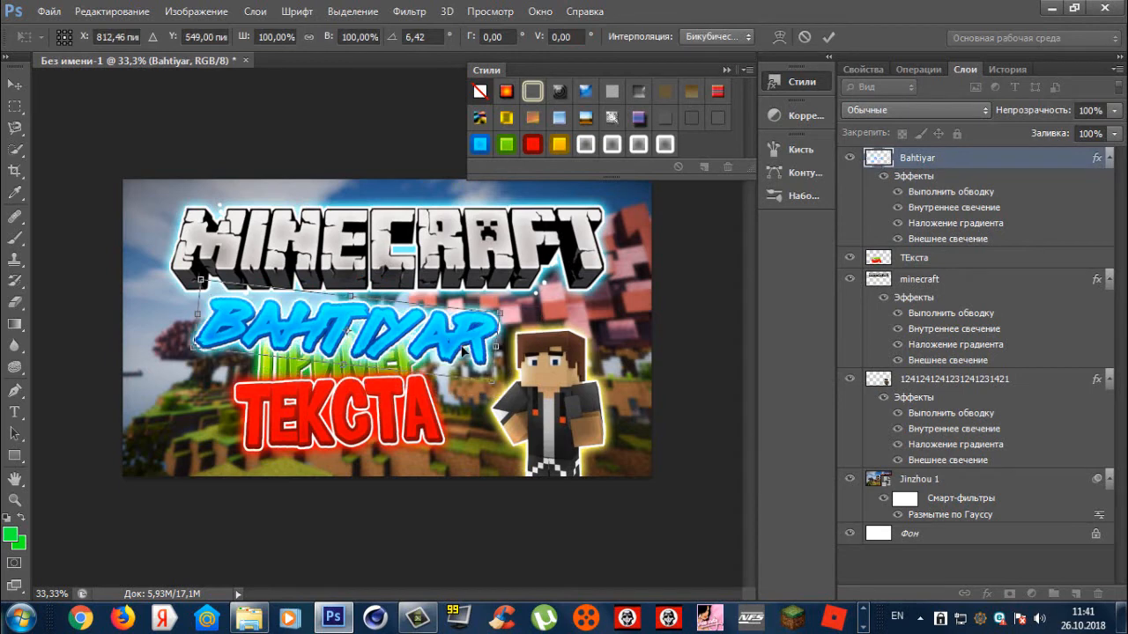
{"action": "key", "text": "Return"}
- Move the name layer below the logo layer, rotate the name about -3.6 degrees, and tuck it under the logo above the character
{"action": "left_click_drag", "start_coordinate": [911, 161], "coordinate": [920, 388]}
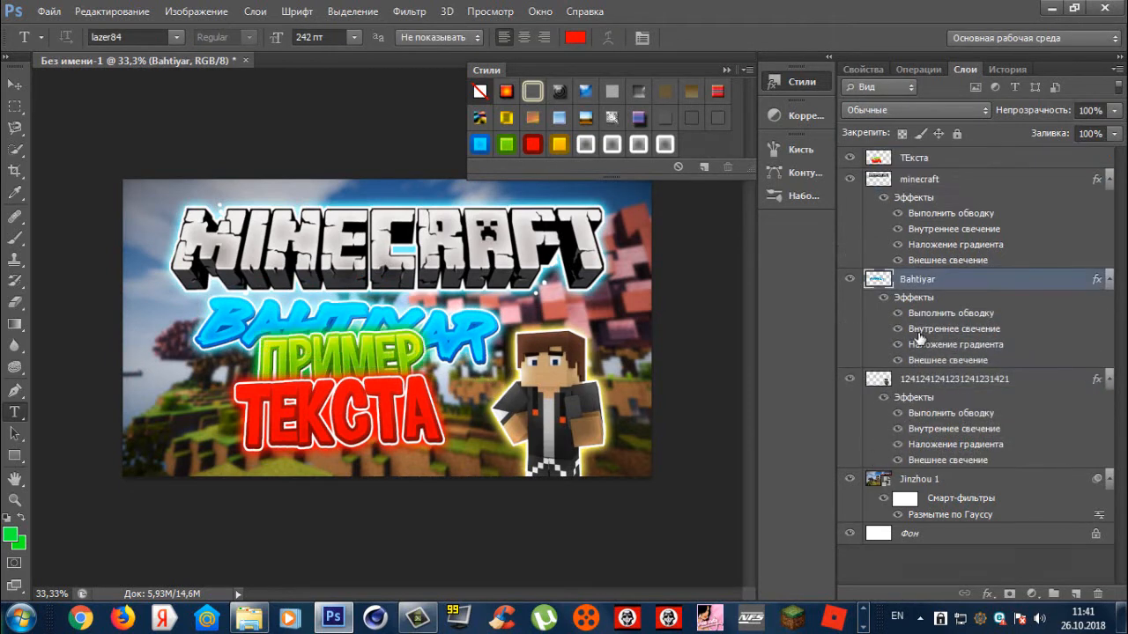
{"action": "key", "text": "ctrl+t"}
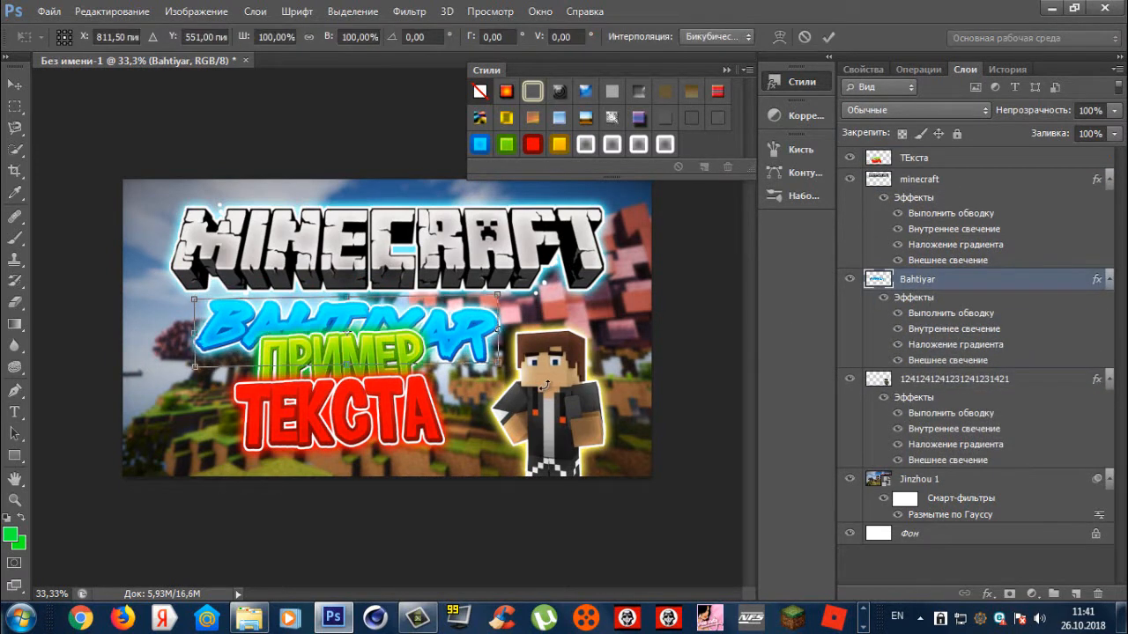
{"action": "left_click_drag", "start_coordinate": [541, 390], "coordinate": [544, 378]}
{"action": "left_click_drag", "start_coordinate": [492, 335], "coordinate": [535, 320]}
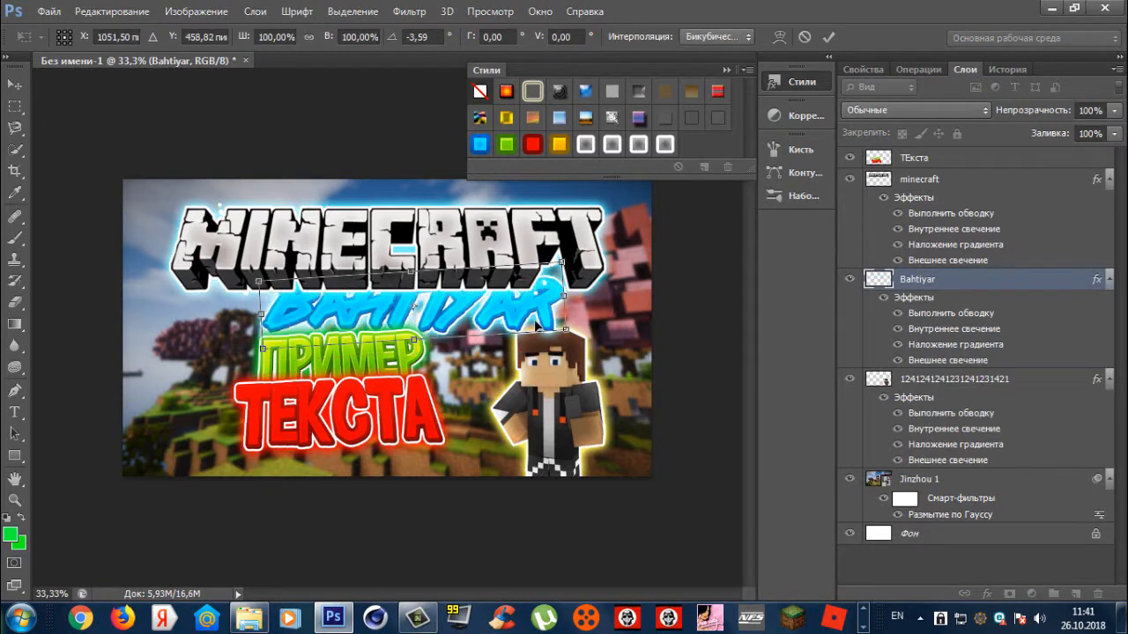
{"action": "key", "text": "Return"}
{"action": "key", "text": "t"}
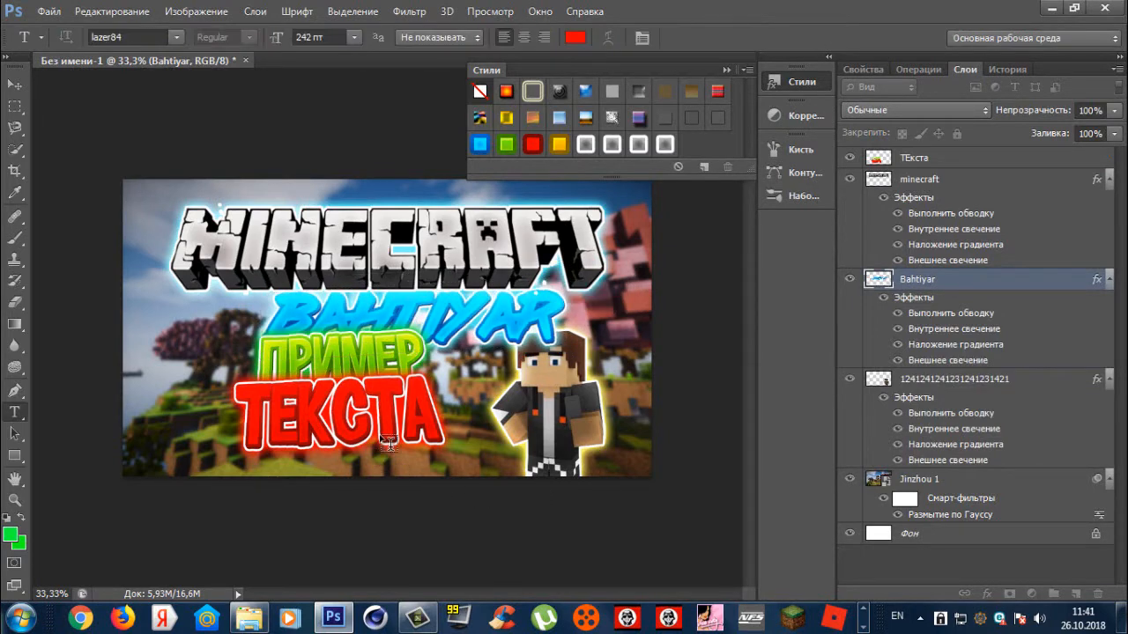
- Switch to the "всё для превьюшки" folder and place the 18740612 flower image into the thumbnail
{"action": "left_click", "coordinate": [240, 622]}
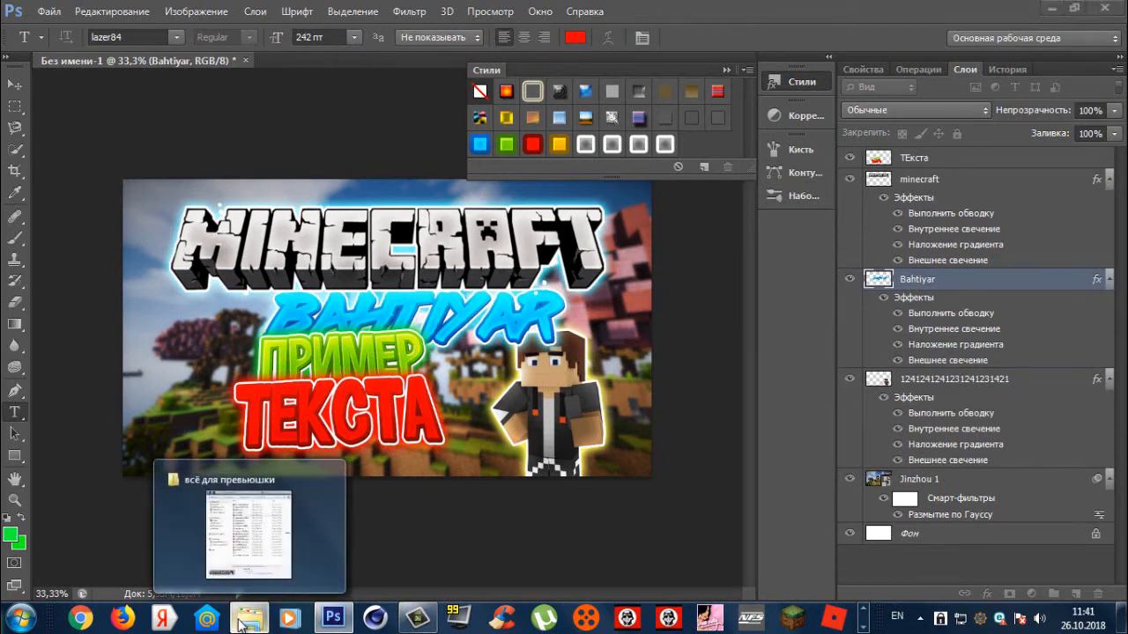
{"action": "left_click", "coordinate": [795, 379]}
{"action": "left_click", "coordinate": [872, 358]}
{"action": "left_click", "coordinate": [920, 324]}
{"action": "key", "text": "Down"}
{"action": "key", "text": "Down"}
{"action": "key", "text": "Down"}
{"action": "key", "text": "Down"}
{"action": "key", "text": "Down"}
{"action": "key", "text": "Down"}
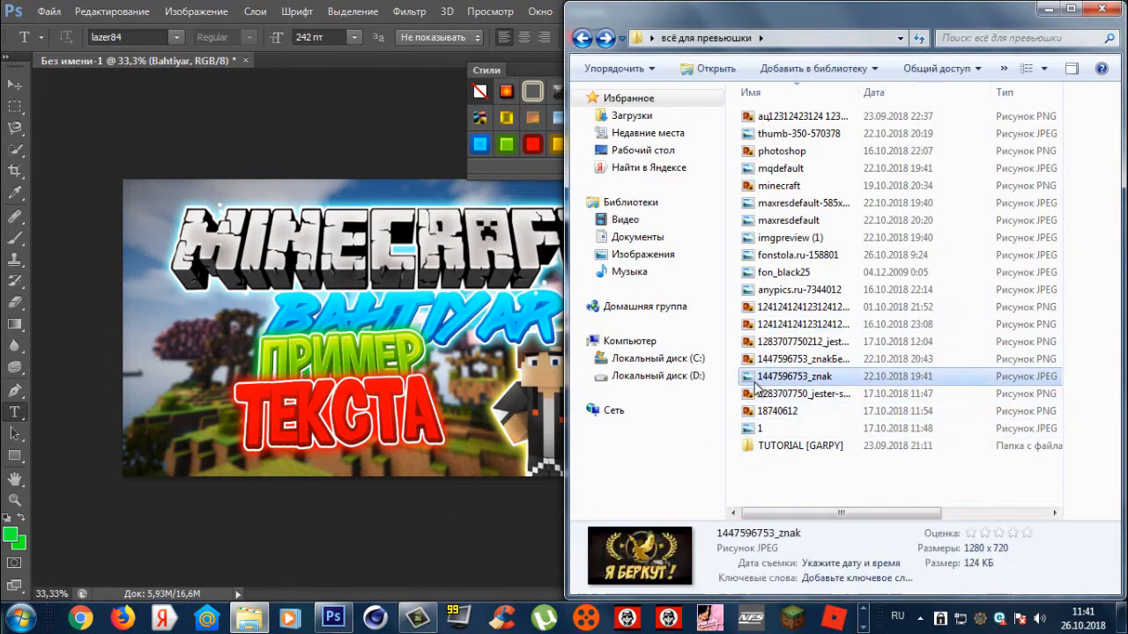
{"action": "key", "text": "Up"}
{"action": "key", "text": "Up"}
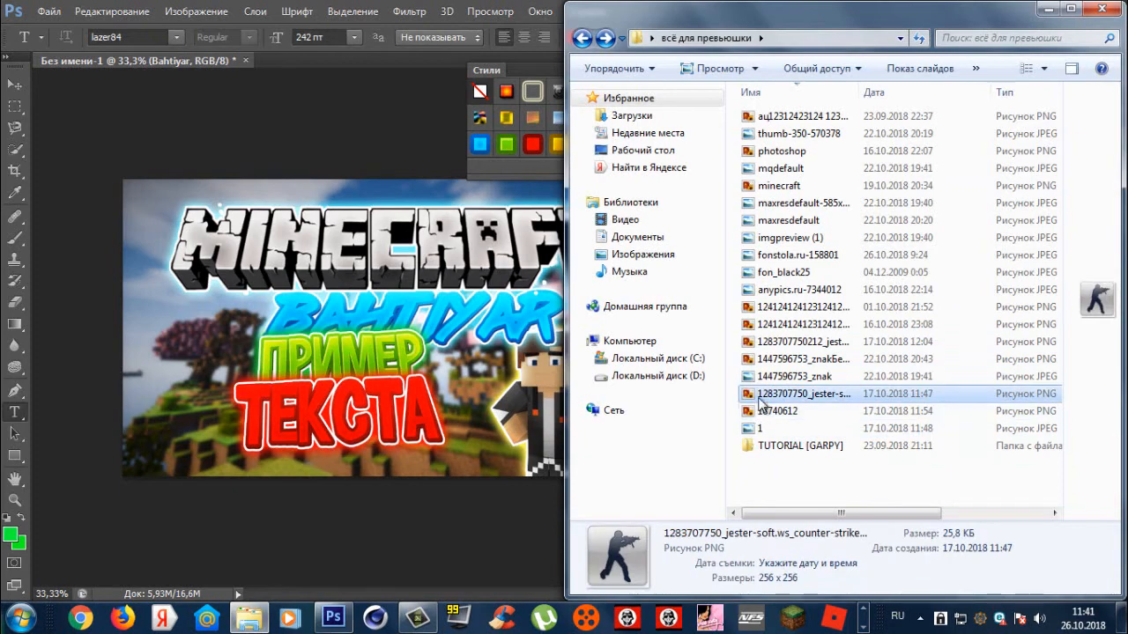
{"action": "key", "text": "Down"}
{"action": "key", "text": "Return"}
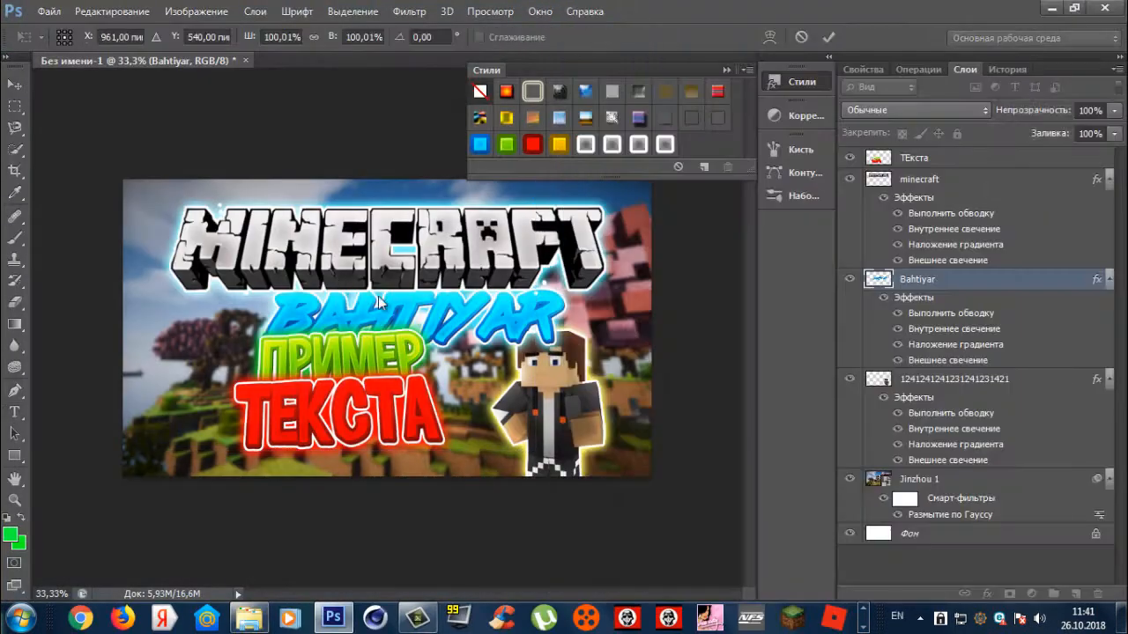
- Enlarge and rotate the flower image into the thumbnail's upper-left corner, at about 130% width and 159% height
{"action": "left_click_drag", "start_coordinate": [310, 314], "coordinate": [15, 403]}
{"action": "left_click_drag", "start_coordinate": [90, 325], "coordinate": [2, 345]}
{"action": "left_click_drag", "start_coordinate": [253, 264], "coordinate": [274, 247]}
{"action": "left_click_drag", "start_coordinate": [242, 451], "coordinate": [178, 443]}
{"action": "left_click_drag", "start_coordinate": [203, 304], "coordinate": [206, 245]}
{"action": "key", "text": "Return"}
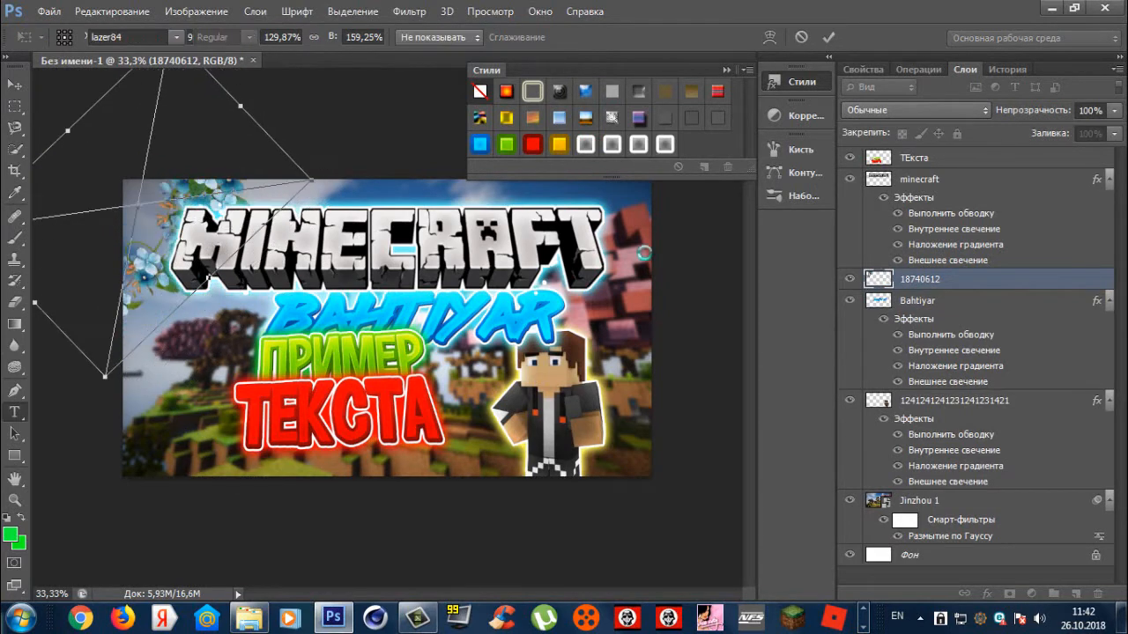
- Bring the flower layer to the top of the stack and reposition the flowers over the right end of the Minecraft logo
{"action": "left_click_drag", "start_coordinate": [989, 279], "coordinate": [984, 158]}
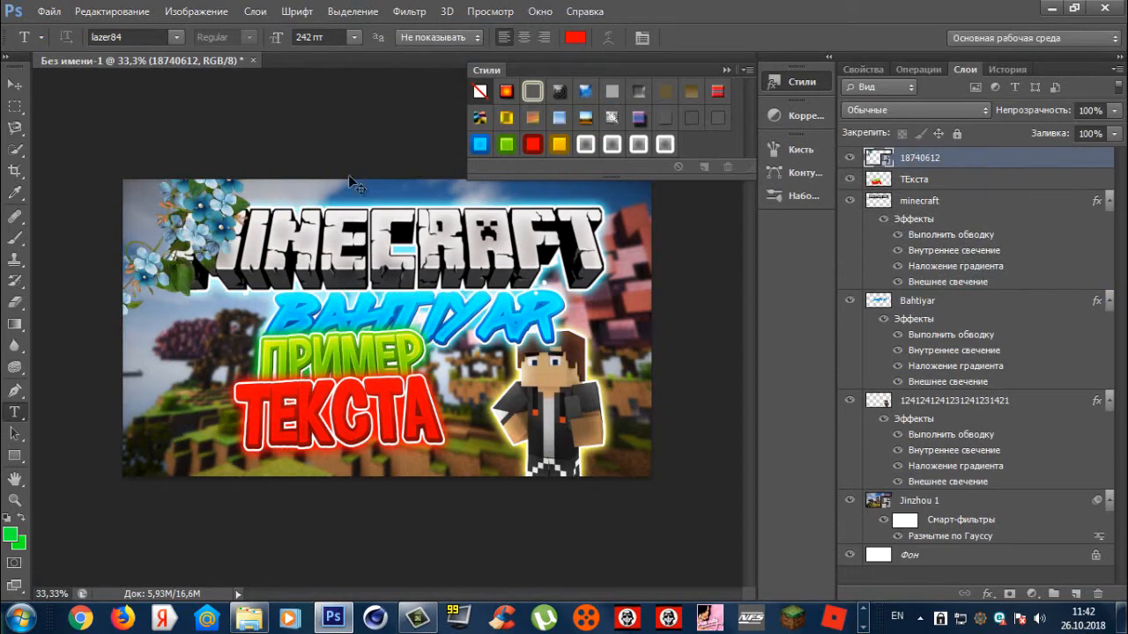
{"action": "key", "text": "ctrl+t"}
{"action": "left_click_drag", "start_coordinate": [317, 178], "coordinate": [663, 241]}
{"action": "key", "text": "Return"}
{"action": "key", "text": "t"}
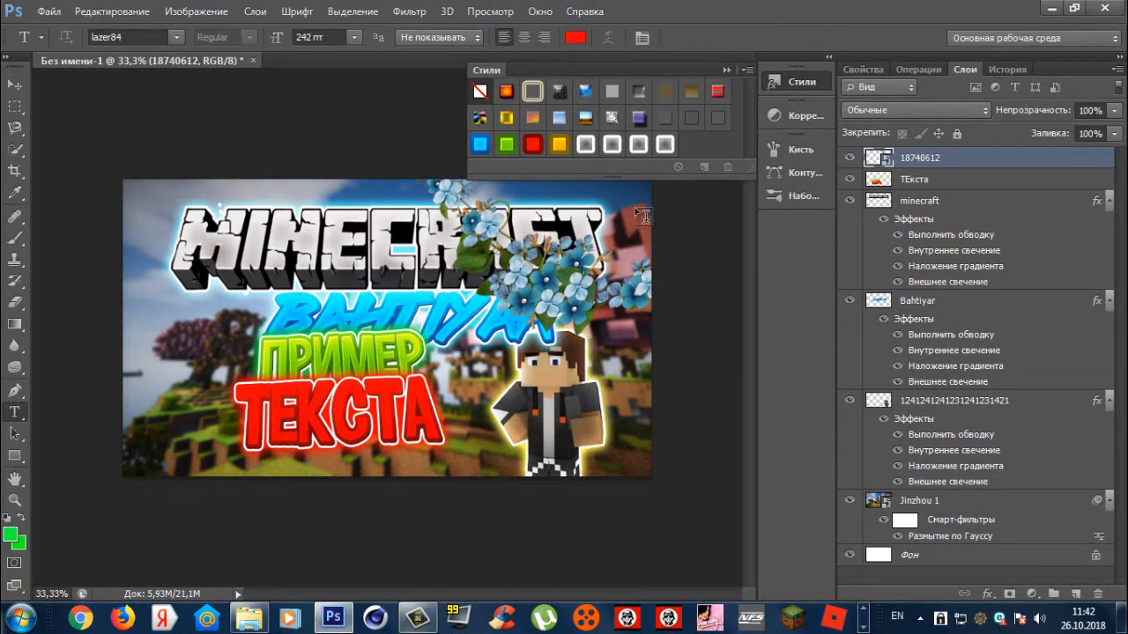
{"action": "key", "text": "ctrl+t"}
{"action": "left_click_drag", "start_coordinate": [716, 298], "coordinate": [668, 227]}
{"action": "key", "text": "Return"}
{"action": "key", "text": "t"}
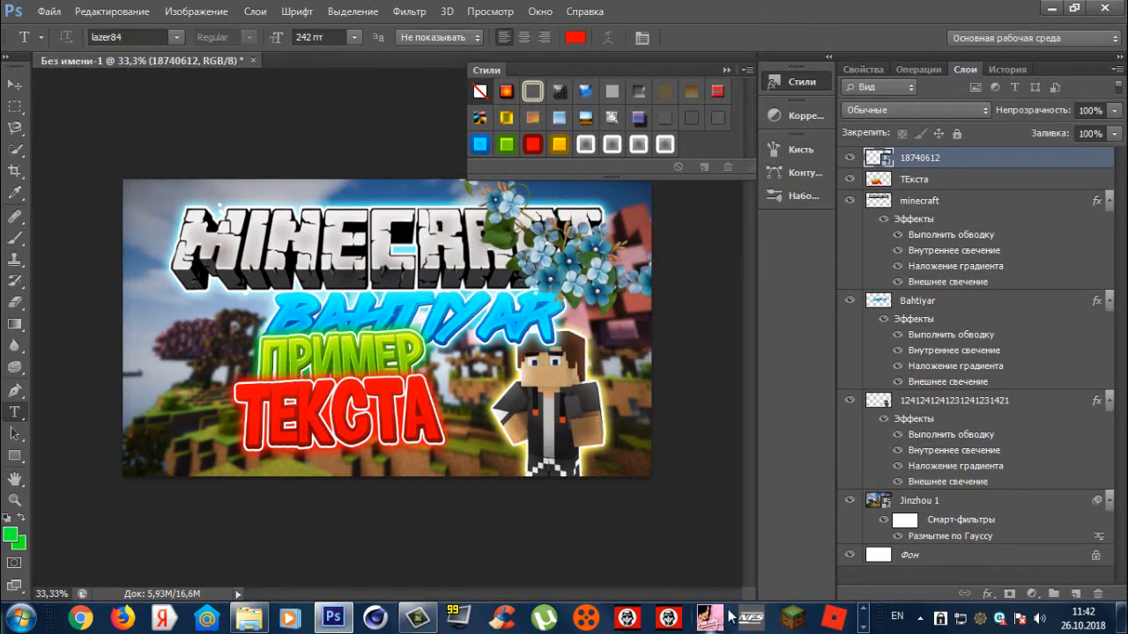
- Place the grass block image at the thumbnail's lower-left corner, with its layer just above the blurred Jinzhou 1 background
{"action": "left_click", "coordinate": [250, 622]}
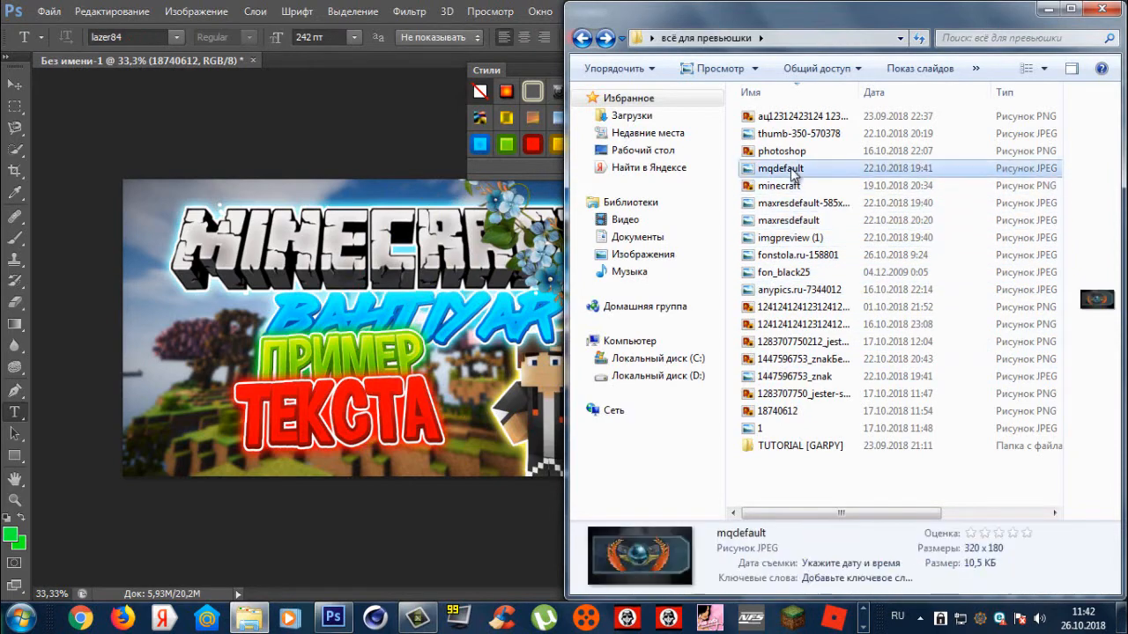
{"action": "double_click", "coordinate": [767, 151]}
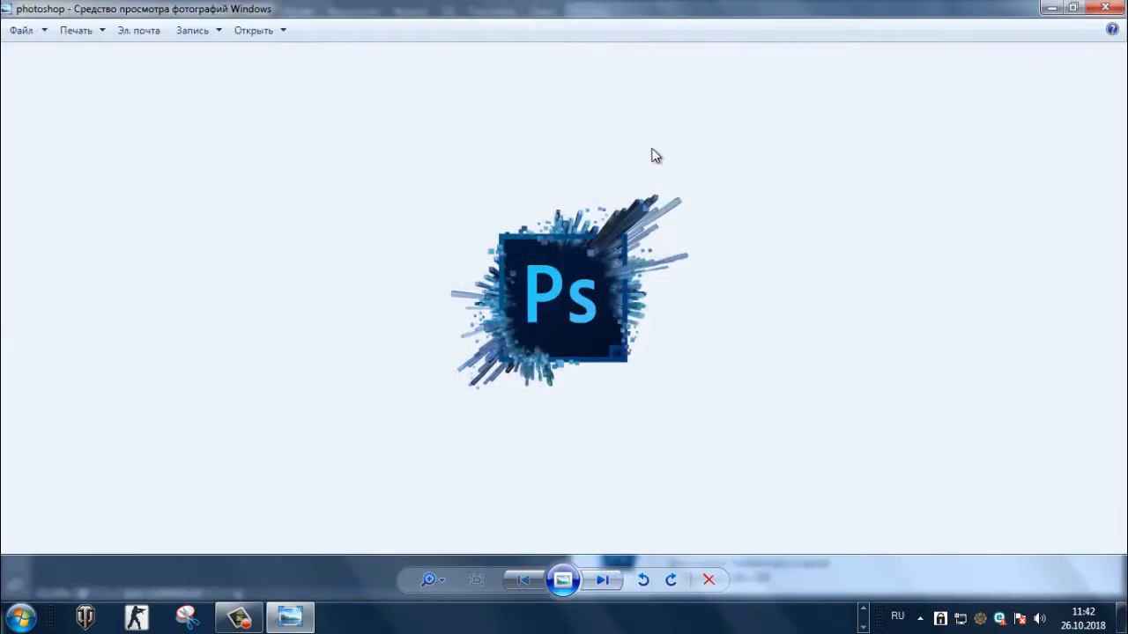
{"action": "key", "text": "alt+F4"}
{"action": "double_click", "coordinate": [805, 118]}
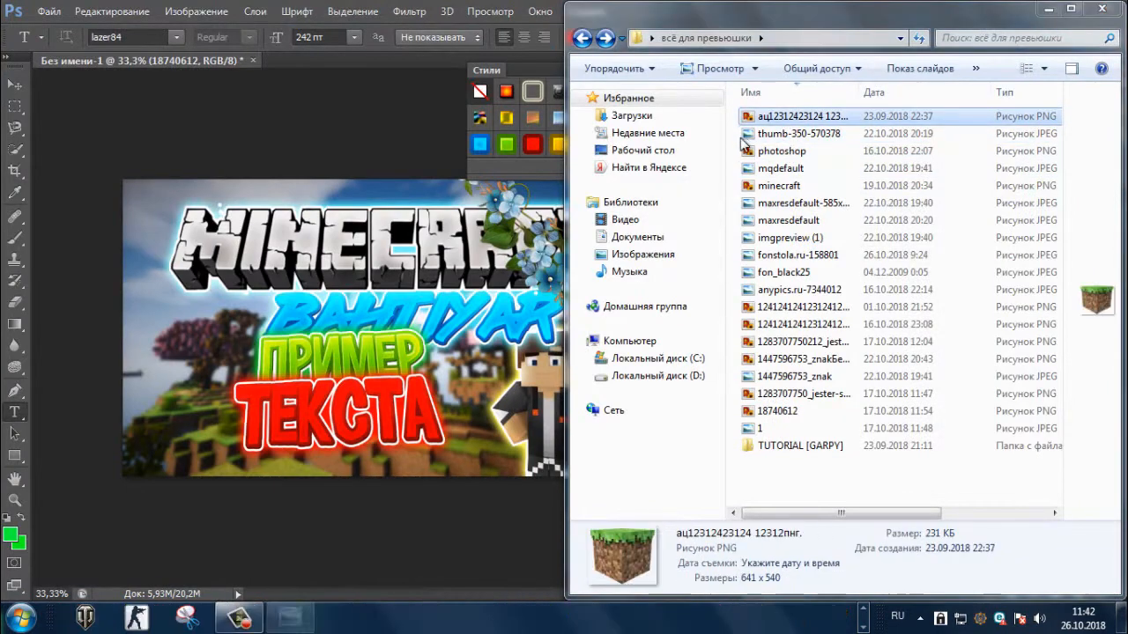
{"action": "key", "text": "alt+F4"}
{"action": "left_click_drag", "start_coordinate": [809, 126], "coordinate": [264, 443]}
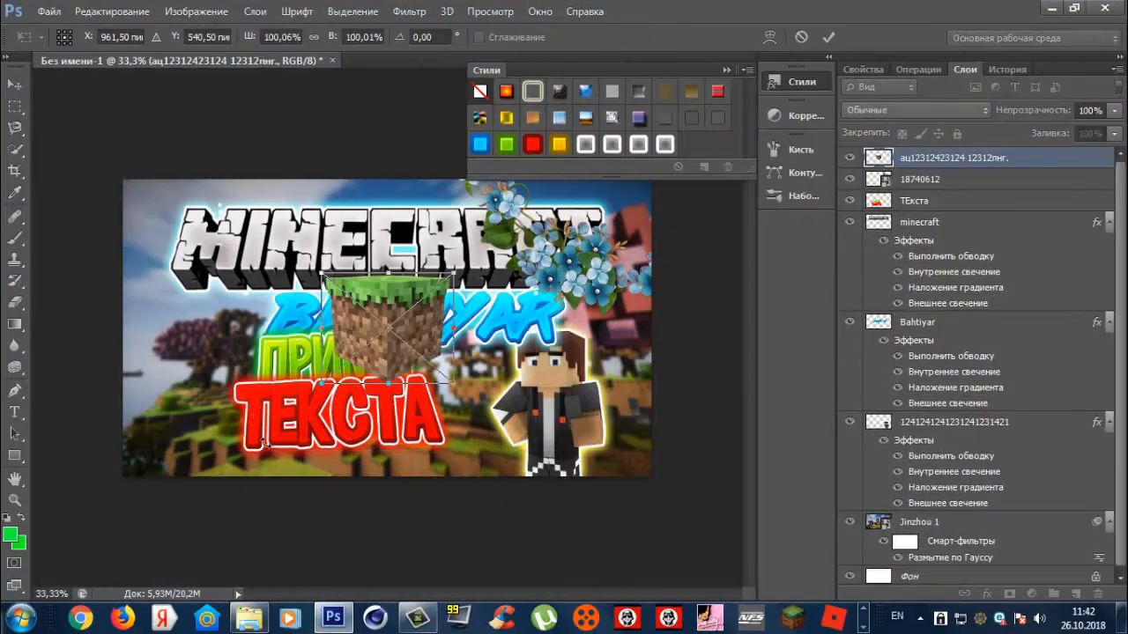
{"action": "left_click_drag", "start_coordinate": [441, 291], "coordinate": [243, 398]}
{"action": "key", "text": "Return"}
{"action": "key", "text": "t"}
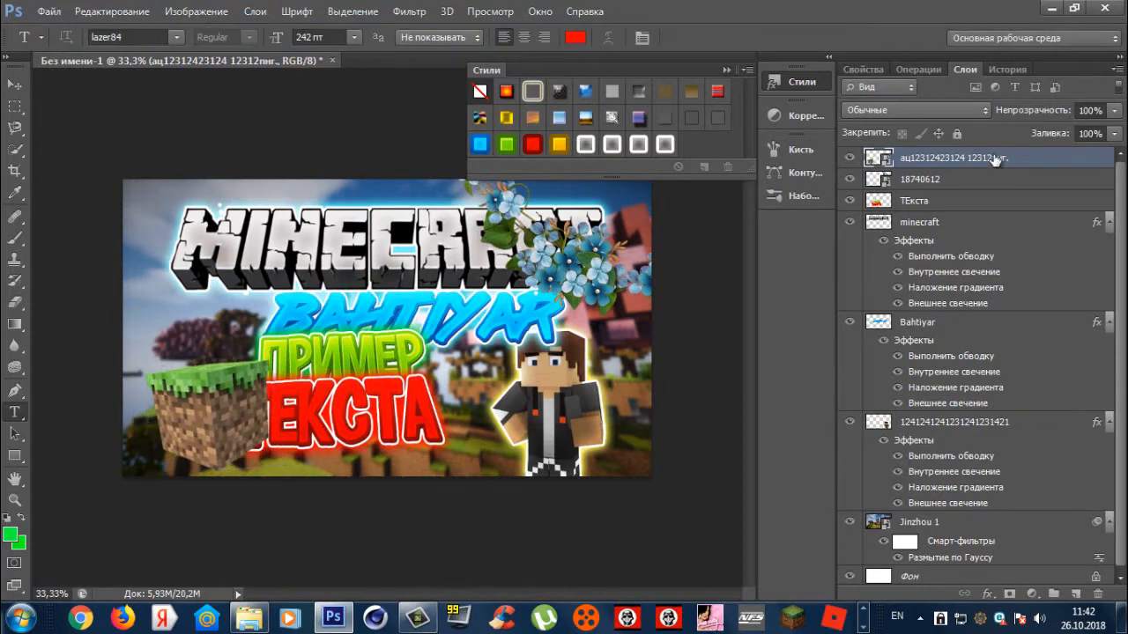
{"action": "left_click_drag", "start_coordinate": [1029, 613], "coordinate": [987, 516]}
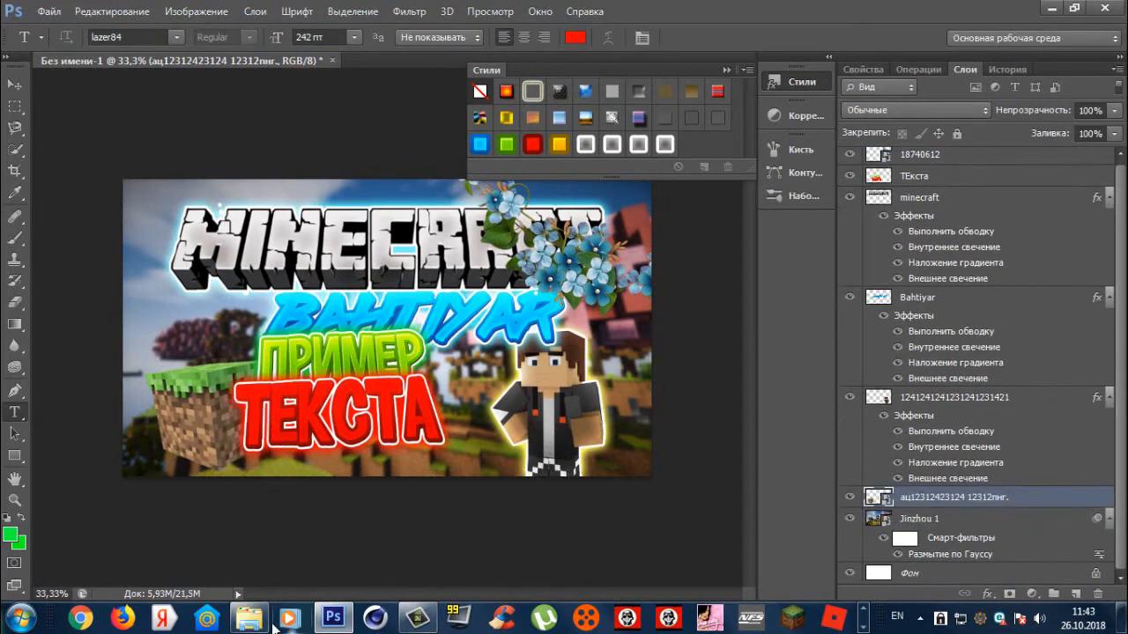
- Place a second grass block behind the right end of the "Пример текста" lettering, beside the character
{"action": "left_click", "coordinate": [252, 623]}
{"action": "left_click_drag", "start_coordinate": [804, 119], "coordinate": [480, 416]}
{"action": "key", "text": "Return"}
- Place a third grass block at about 70% size, tilted -7 degrees, above the lower-left block, and move its layer behind the other blocks
{"action": "left_click", "coordinate": [252, 622]}
{"action": "left_click_drag", "start_coordinate": [805, 119], "coordinate": [344, 371]}
{"action": "left_click_drag", "start_coordinate": [528, 429], "coordinate": [540, 410]}
{"action": "left_click_drag", "start_coordinate": [451, 335], "coordinate": [285, 365]}
{"action": "left_click_drag", "start_coordinate": [166, 324], "coordinate": [191, 344]}
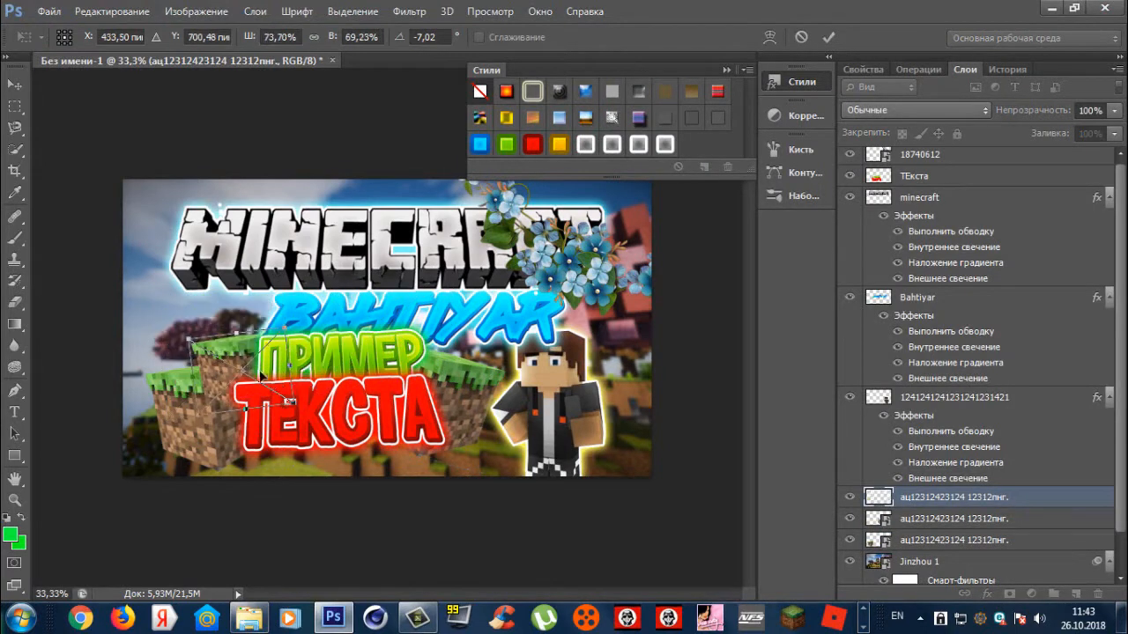
{"action": "left_click_drag", "start_coordinate": [278, 383], "coordinate": [252, 374]}
{"action": "key", "text": "Return"}
{"action": "left_click_drag", "start_coordinate": [932, 501], "coordinate": [929, 551]}
- Place a fourth grass block at about 84 × 88% size, tilted about 8 degrees, behind the left end of the "Пример текста" lettering
{"action": "left_click", "coordinate": [251, 621]}
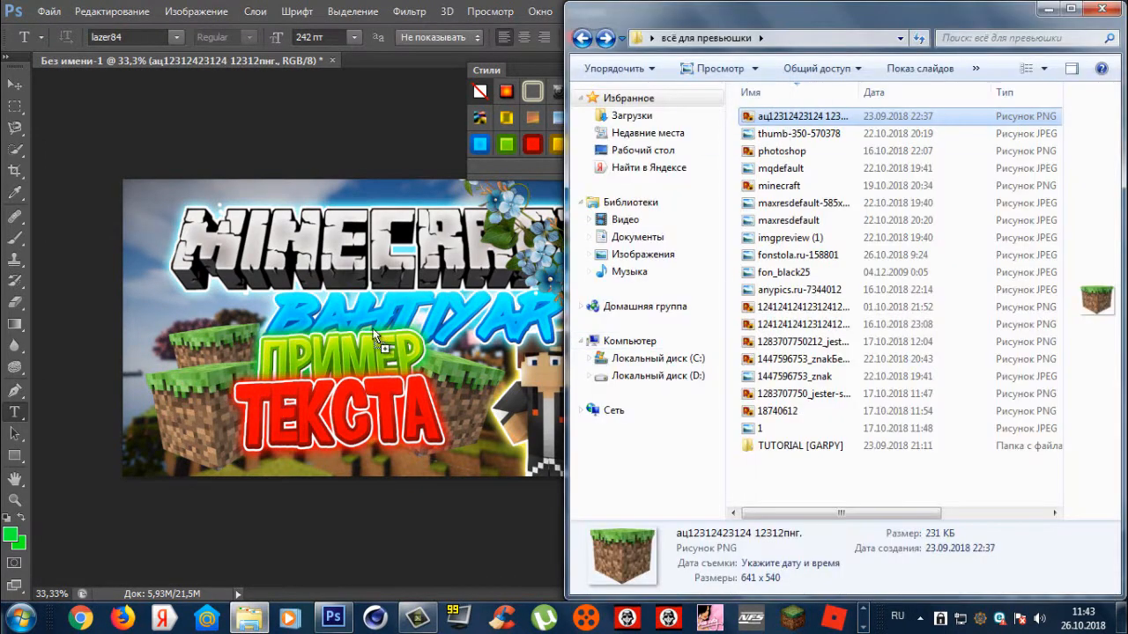
{"action": "left_click_drag", "start_coordinate": [374, 338], "coordinate": [289, 378]}
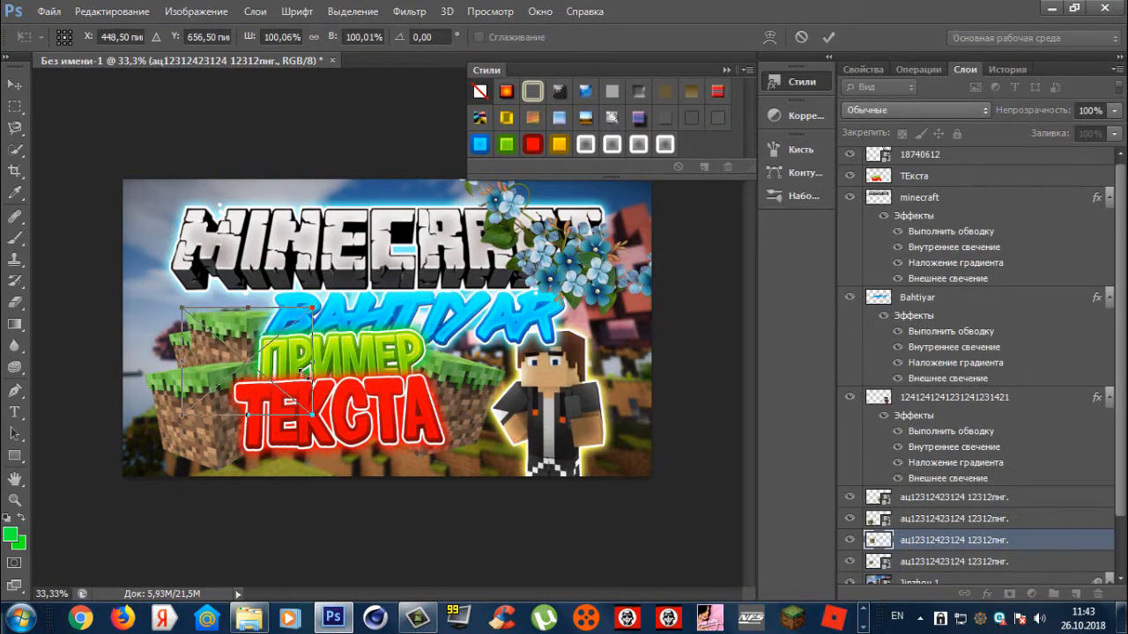
{"action": "left_click_drag", "start_coordinate": [182, 308], "coordinate": [202, 318]}
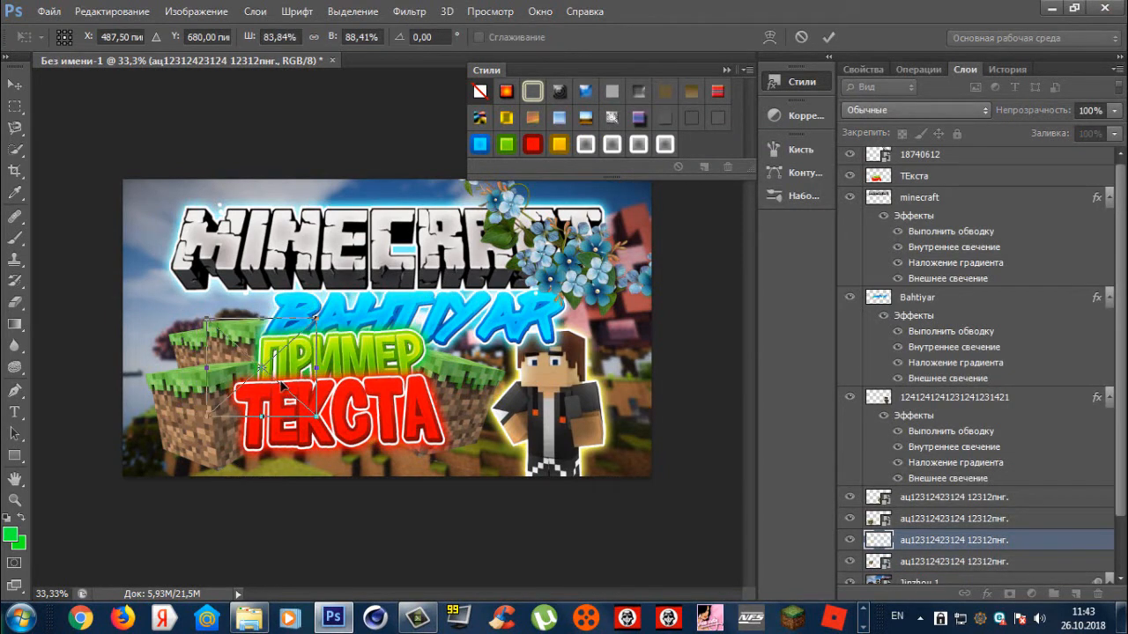
{"action": "mouse_move", "coordinate": [281, 386]}
{"action": "left_mouse_down"}
{"action": "mouse_move", "coordinate": [265, 396]}
{"action": "mouse_move", "coordinate": [292, 378]}
{"action": "left_mouse_up"}
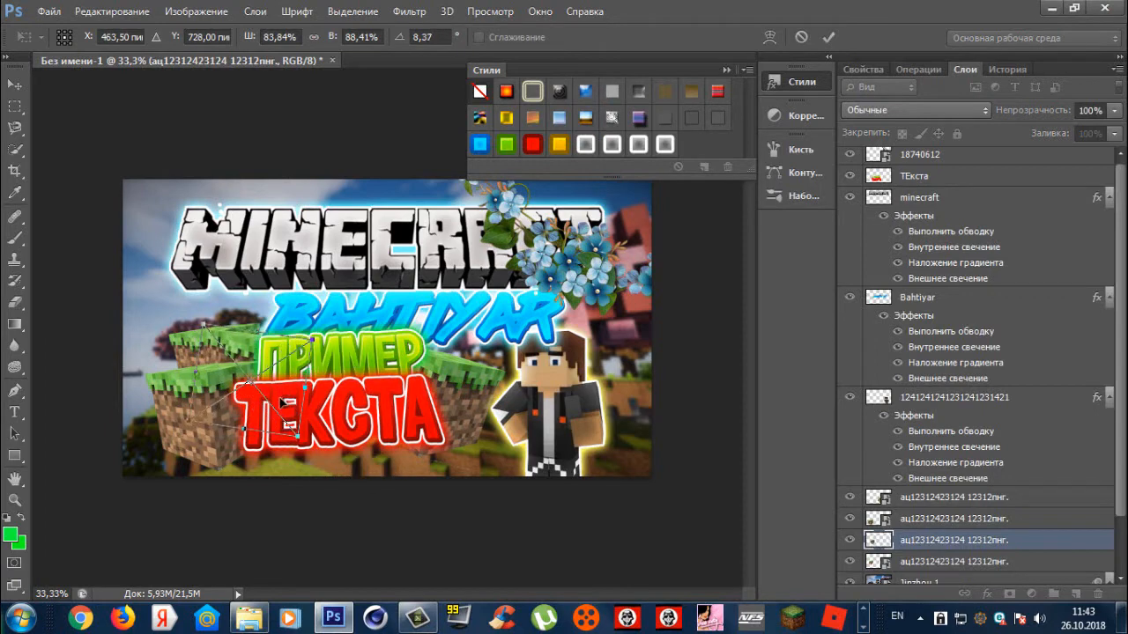
{"action": "key", "text": "Return"}
{"action": "key", "text": "t"}
- Place another grass block at full size, tilted about -3.5 degrees, at the thumbnail's lower-right corner behind the character
{"action": "key", "text": "alt+Tab"}
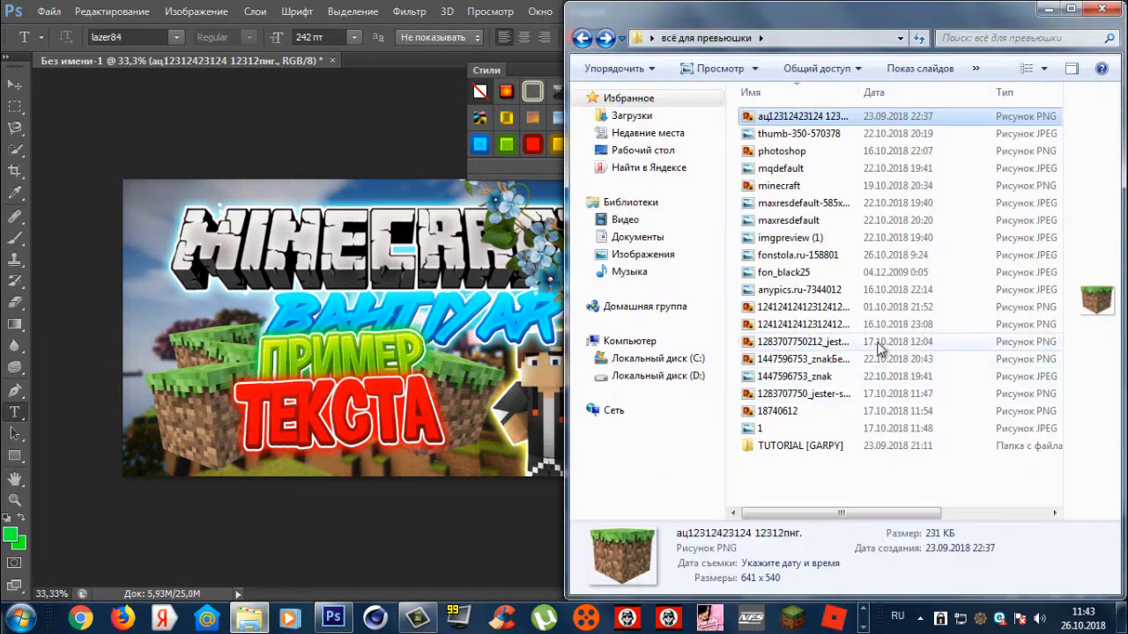
{"action": "left_click_drag", "start_coordinate": [793, 115], "coordinate": [387, 328]}
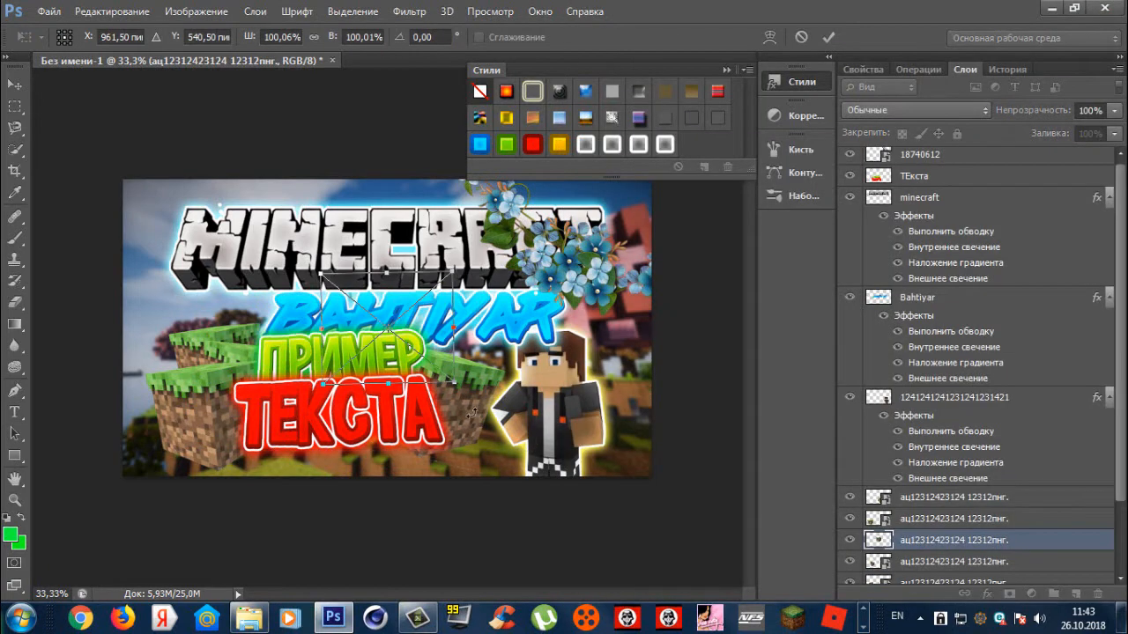
{"action": "left_click_drag", "start_coordinate": [472, 412], "coordinate": [670, 419]}
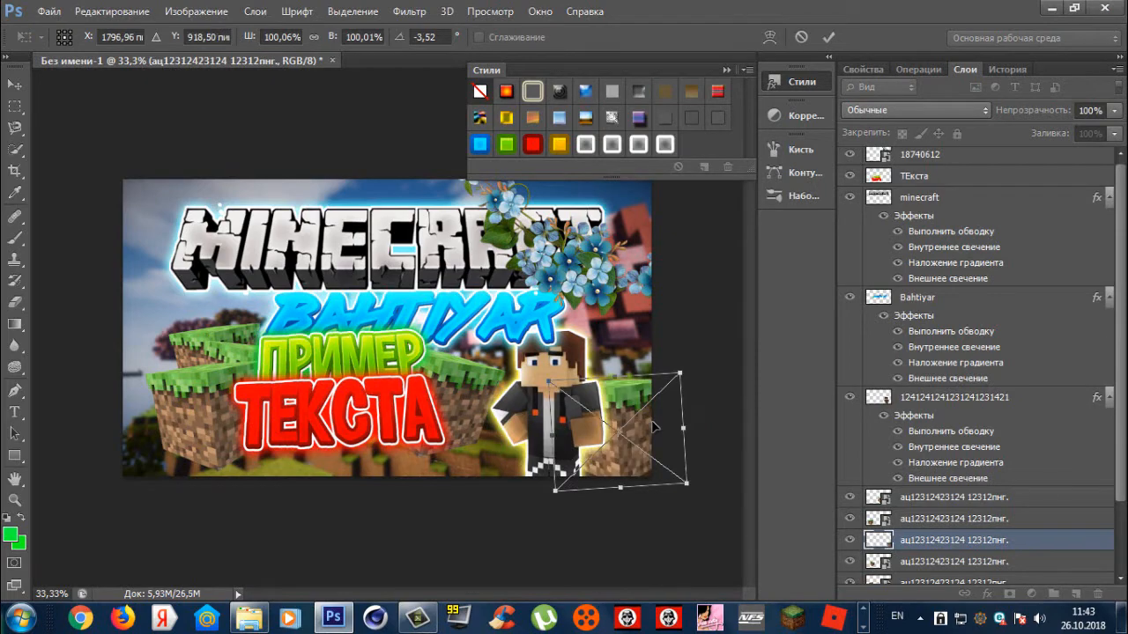
{"action": "key", "text": "Return"}
- Place another grass block at about 89% width, rotated roughly 45 degrees, behind the right end of the "Пример текста" lettering
{"action": "left_click", "coordinate": [249, 617]}
{"action": "left_click_drag", "start_coordinate": [806, 128], "coordinate": [480, 473]}
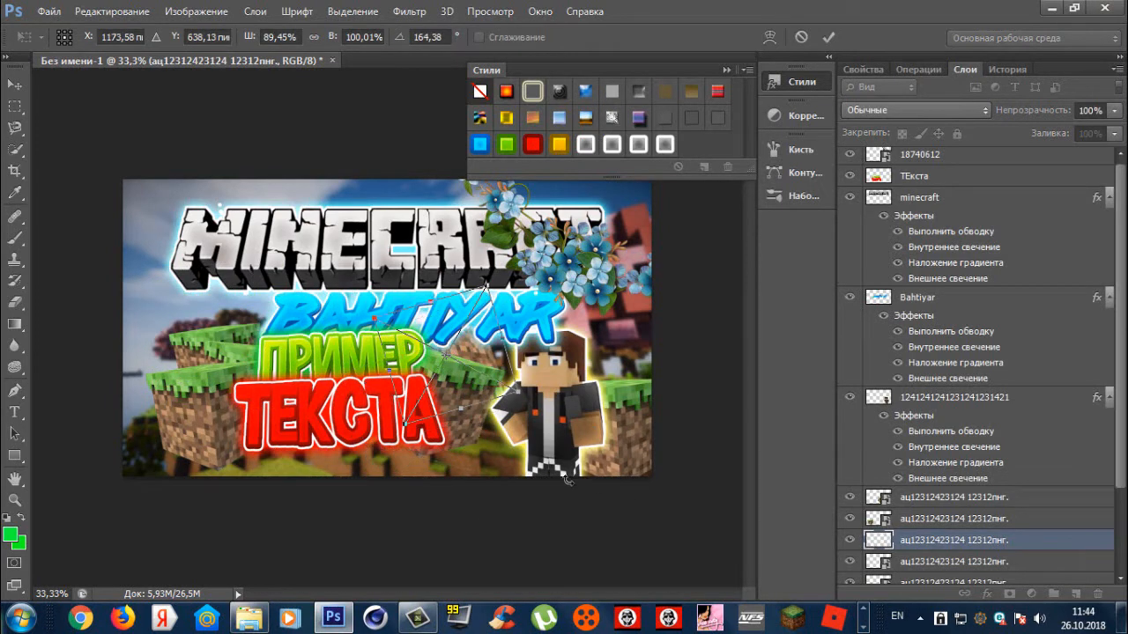
{"action": "left_click_drag", "start_coordinate": [568, 480], "coordinate": [447, 487]}
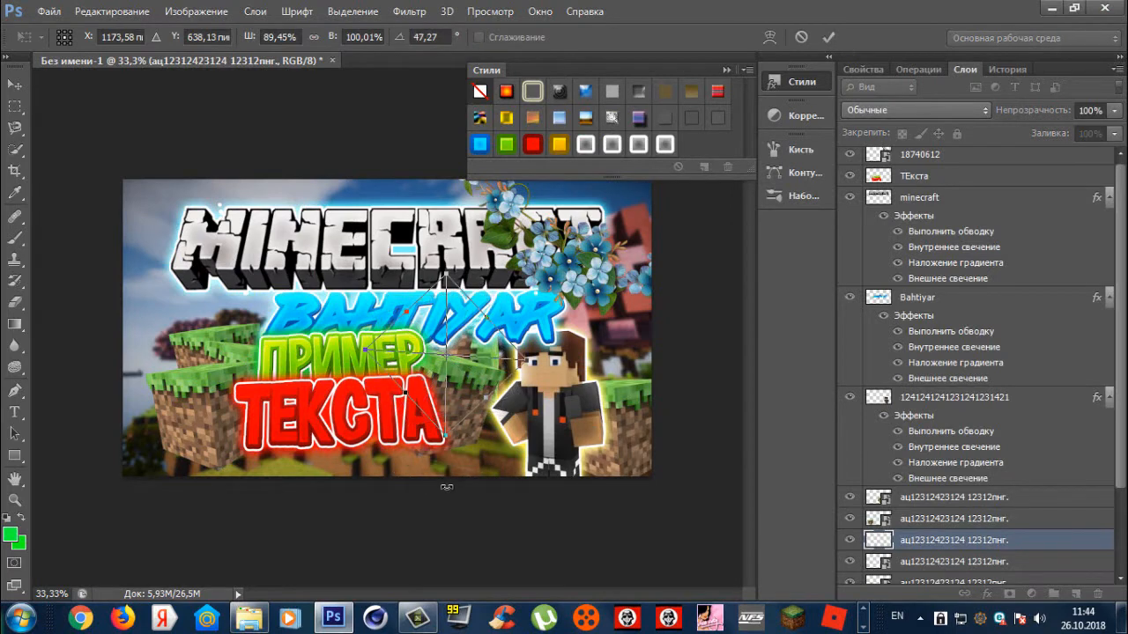
{"action": "key", "text": "Escape"}
{"action": "key", "text": "t"}
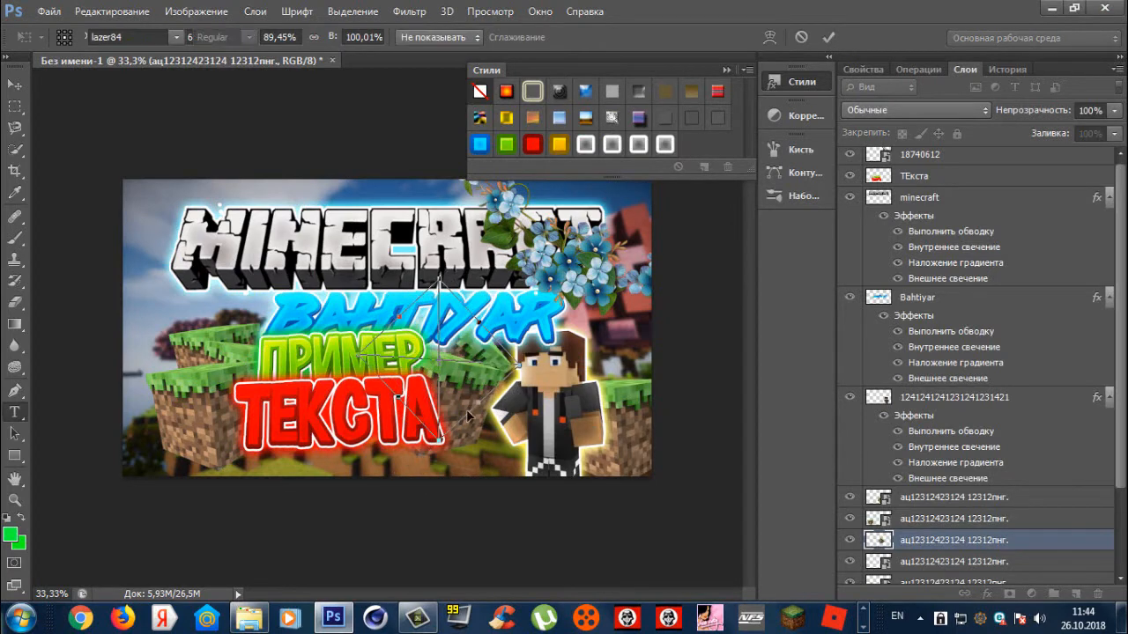
- Place a smaller grass block at about 60 × 70% size, tilted -3.58 degrees, above the left blocks and just below the Minecraft logo
{"action": "left_click", "coordinate": [234, 621]}
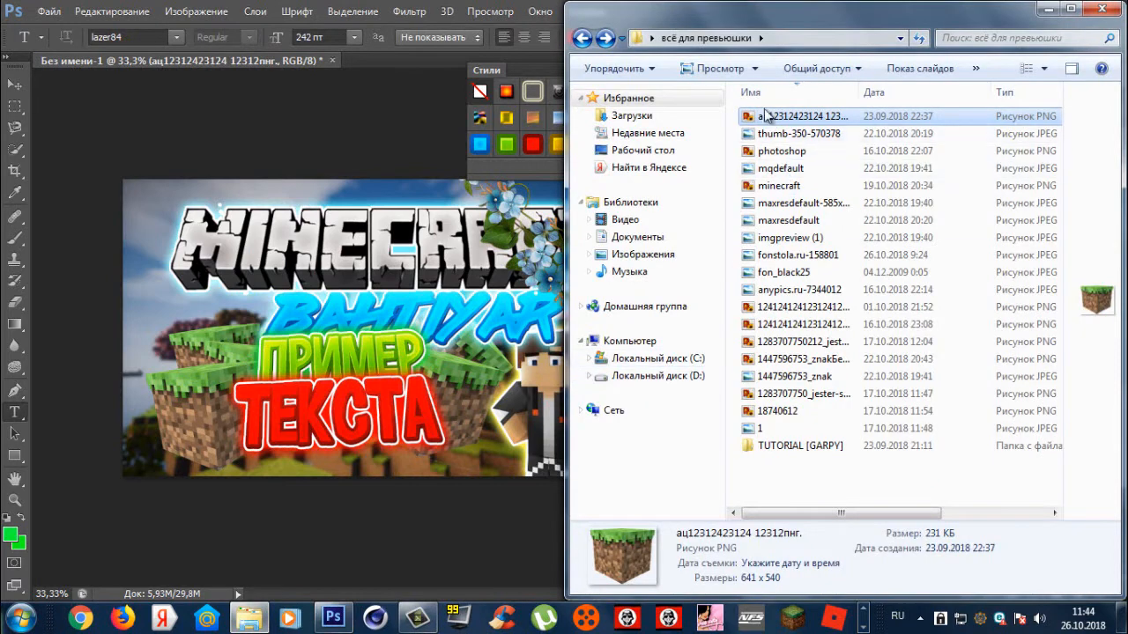
{"action": "left_click_drag", "start_coordinate": [764, 114], "coordinate": [469, 244]}
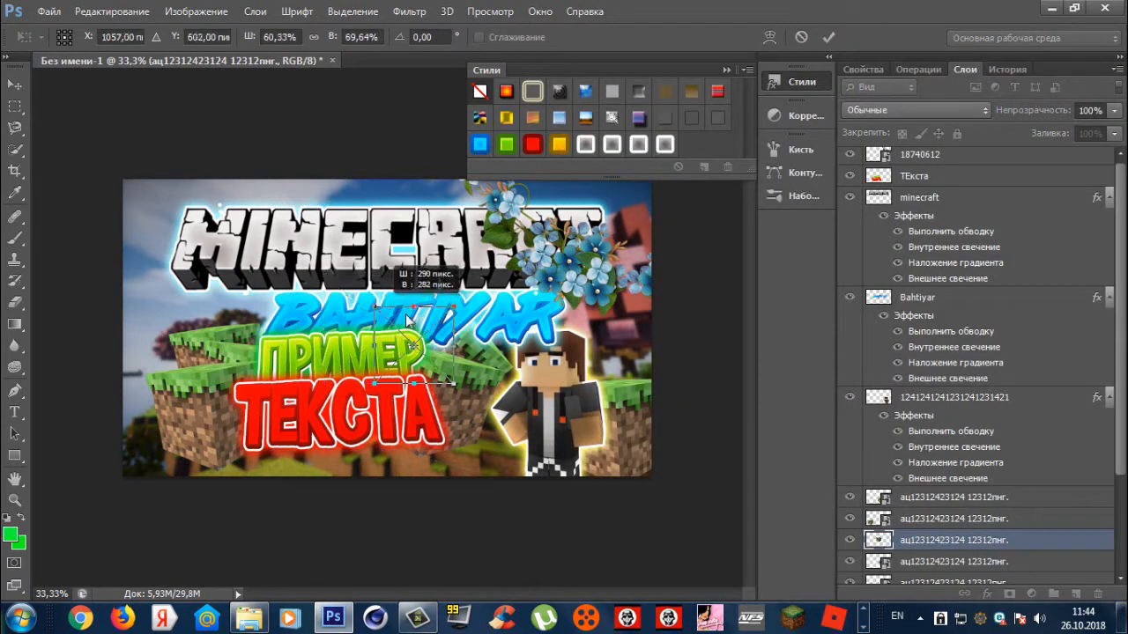
{"action": "left_click_drag", "start_coordinate": [253, 313], "coordinate": [255, 308]}
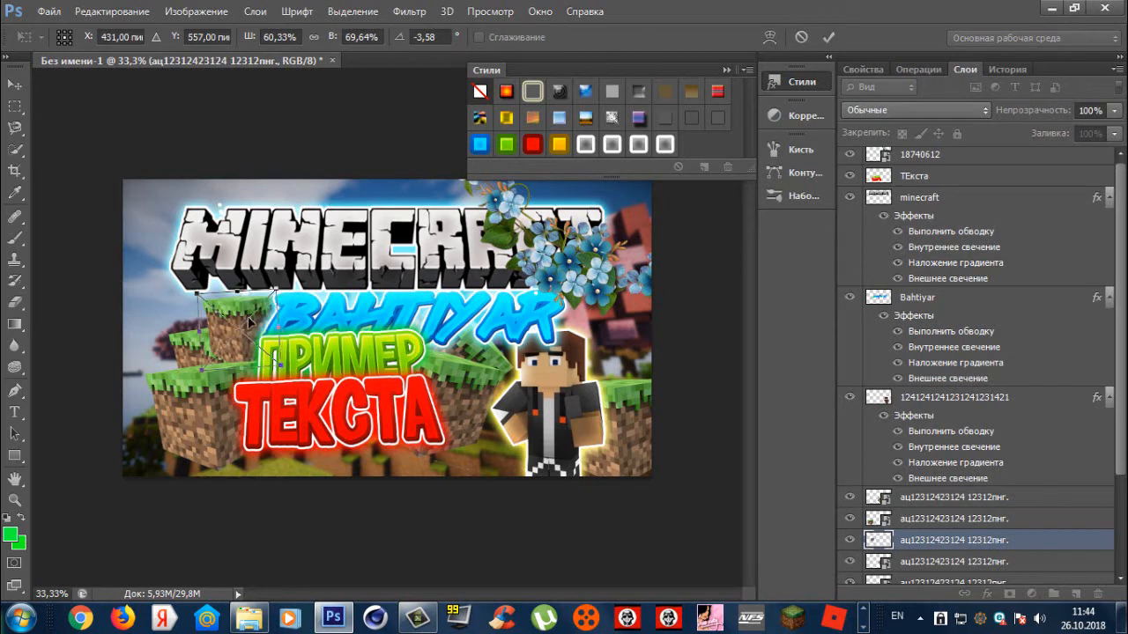
{"action": "left_click_drag", "start_coordinate": [249, 320], "coordinate": [273, 311]}
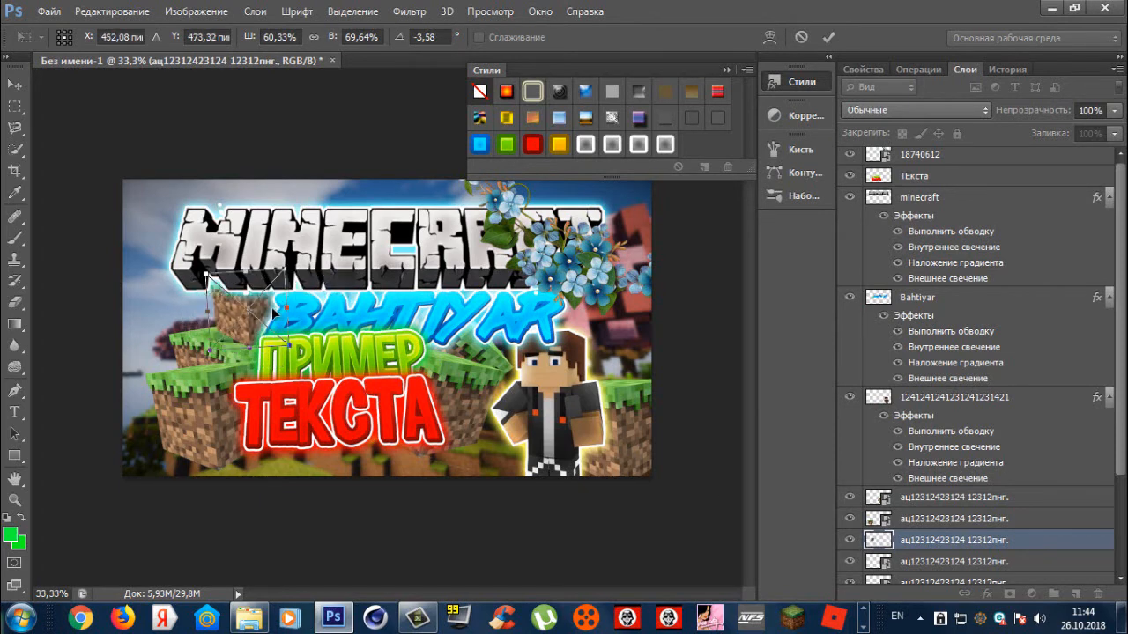
{"action": "key", "text": "Return"}
{"action": "key", "text": "t"}
- Move the lower-right grass block's layer directly above the blurred Jinzhou 1 background
{"action": "scroll", "coordinate": [978, 520], "scroll_direction": "down", "scroll_amount": 5}
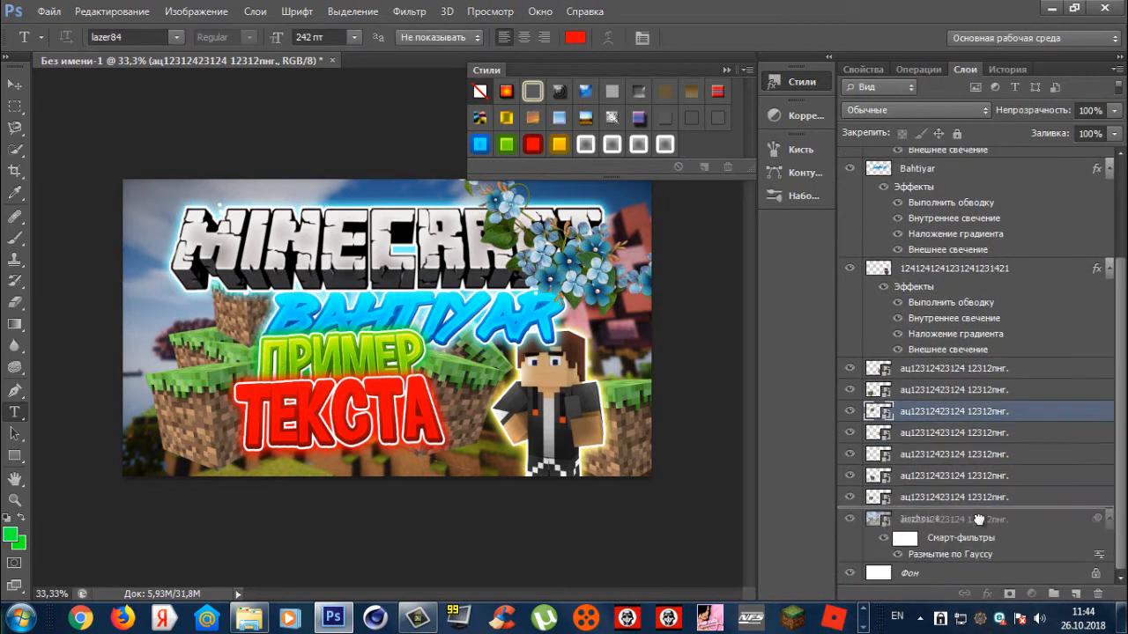
{"action": "left_click_drag", "start_coordinate": [978, 519], "coordinate": [978, 518]}
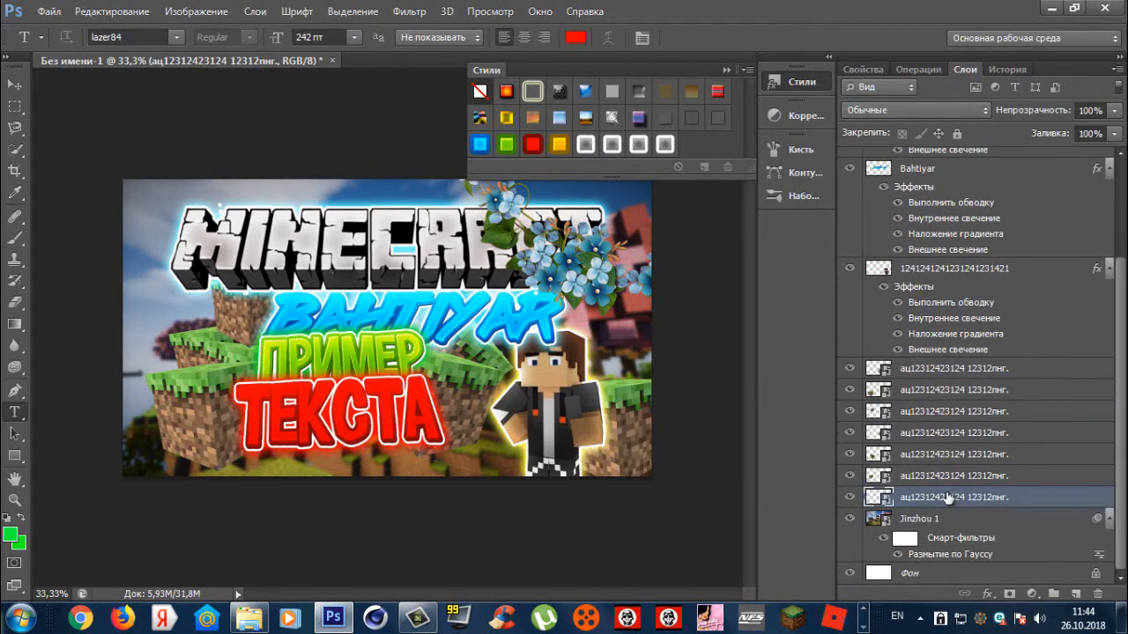
{"action": "key", "text": "ctrl+t"}
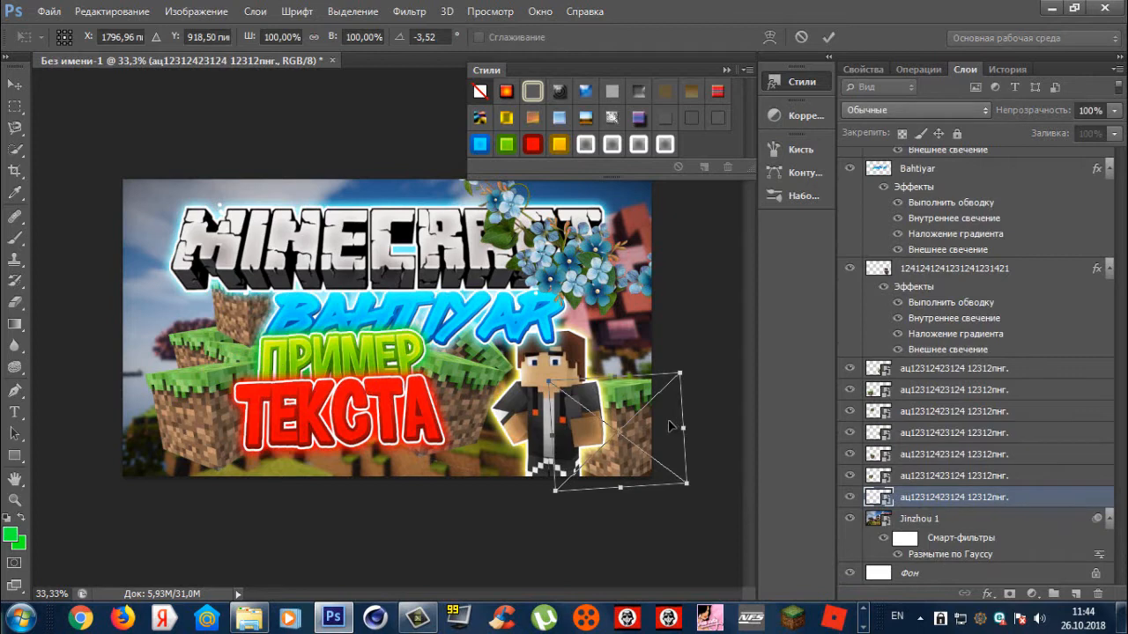
{"action": "key", "text": "Return"}
- Move the small upper-left grass block's layer beneath all other block layers and shift the block slightly lower
{"action": "scroll", "coordinate": [891, 291], "scroll_direction": "up", "scroll_amount": 1}
{"action": "left_click", "coordinate": [908, 390]}
{"action": "key", "text": "ctrl+t"}
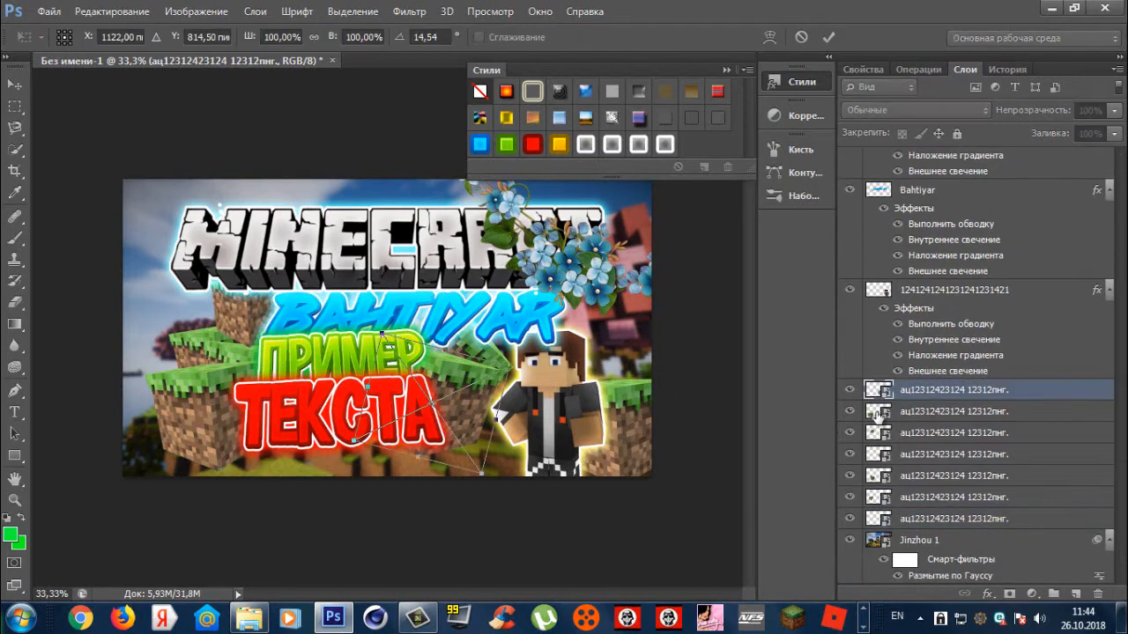
{"action": "left_click", "coordinate": [972, 412]}
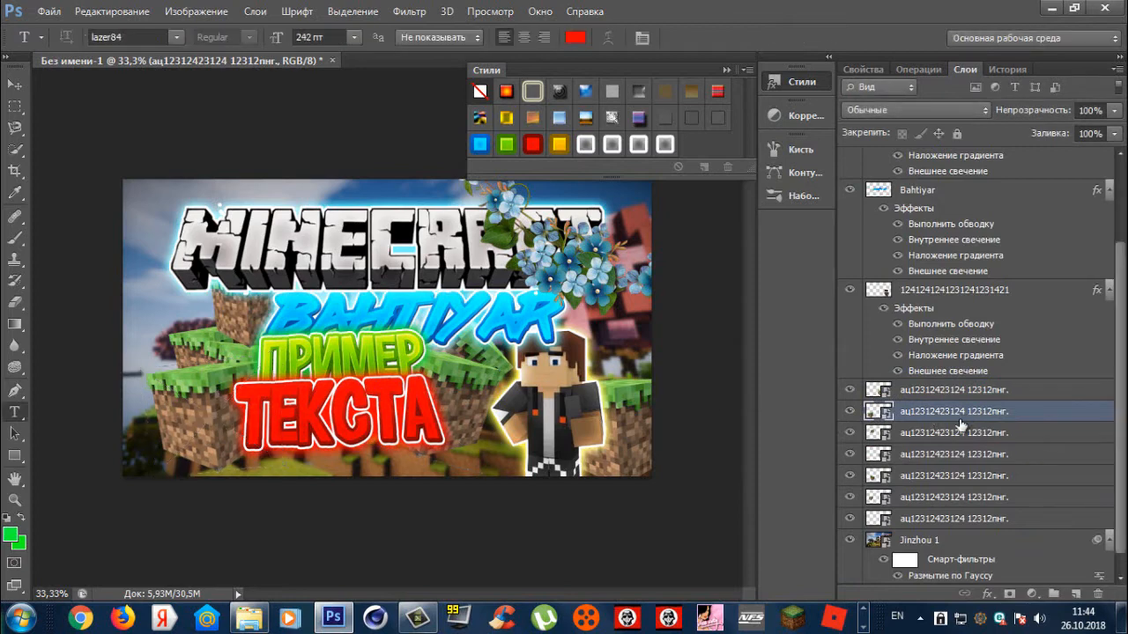
{"action": "left_click", "coordinate": [951, 433]}
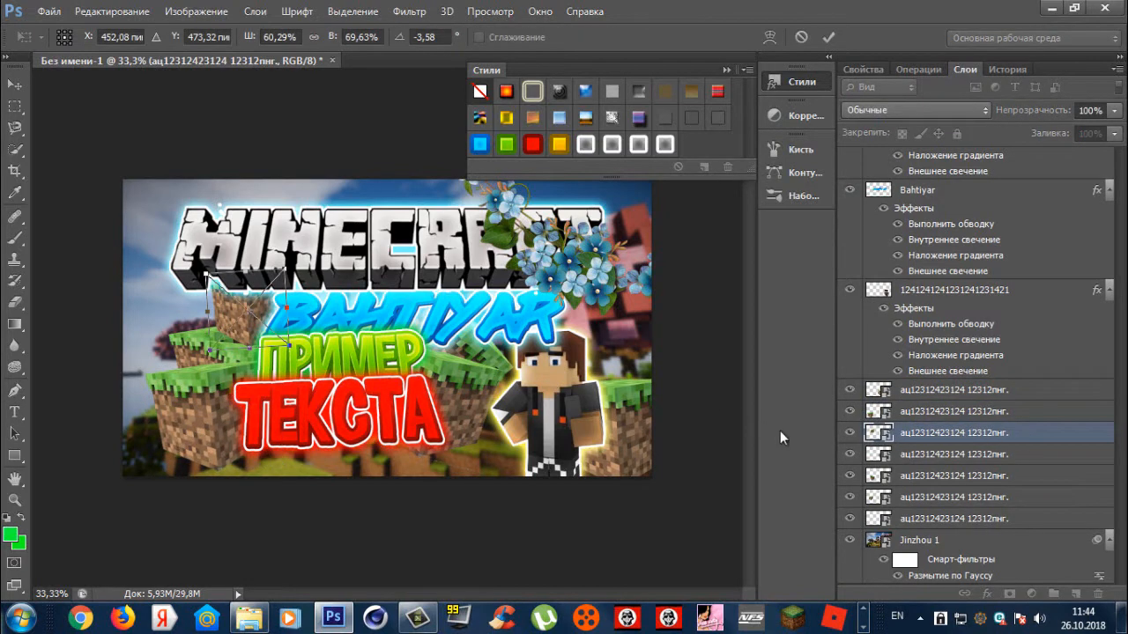
{"action": "key", "text": "t"}
{"action": "left_click", "coordinate": [985, 520]}
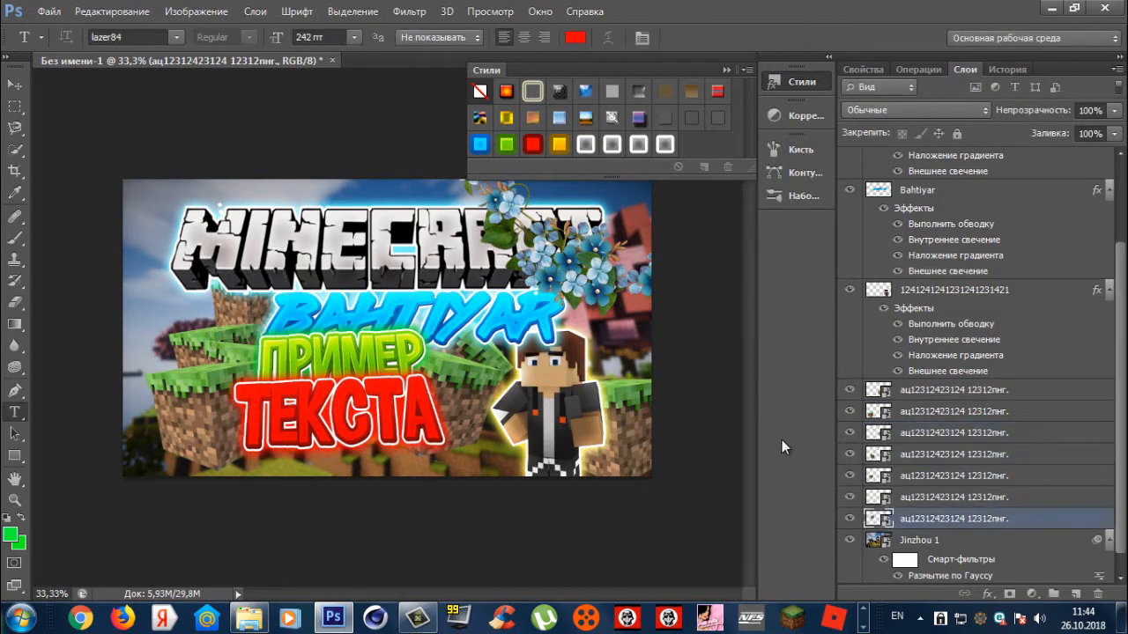
{"action": "key", "text": "ctrl+t"}
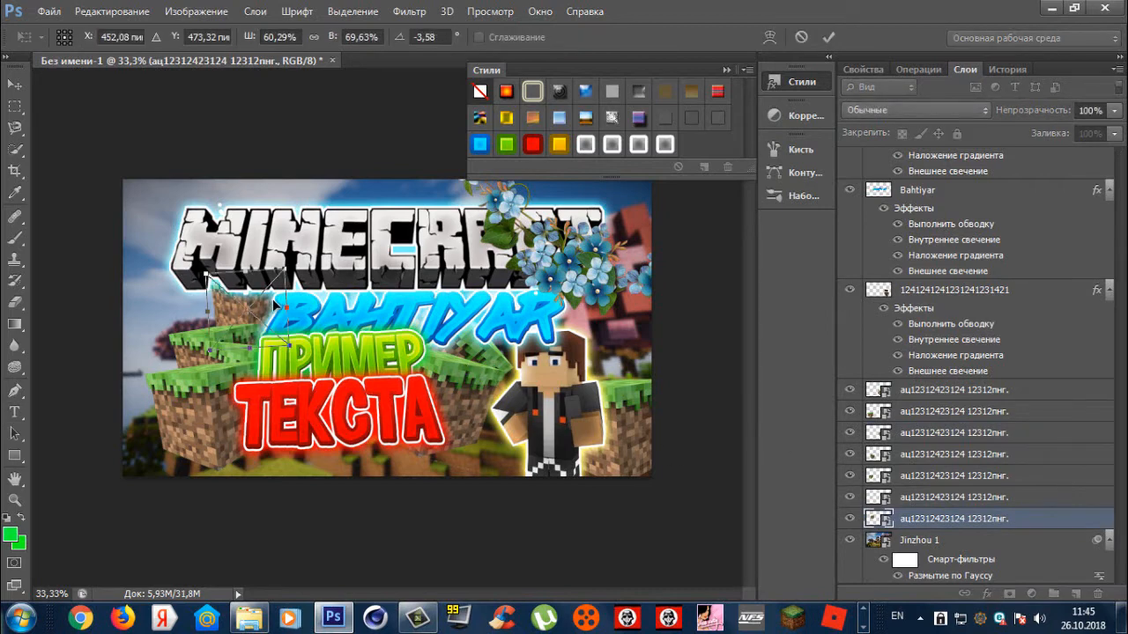
{"action": "left_click_drag", "start_coordinate": [272, 299], "coordinate": [269, 308]}
{"action": "key", "text": "Return"}
- Place energy effect image 27 from the TUTORIAL [GARPY] Effetcs\Энергия folder across the whole canvas, just above the lowest grass block layer
{"action": "left_click", "coordinate": [247, 618]}
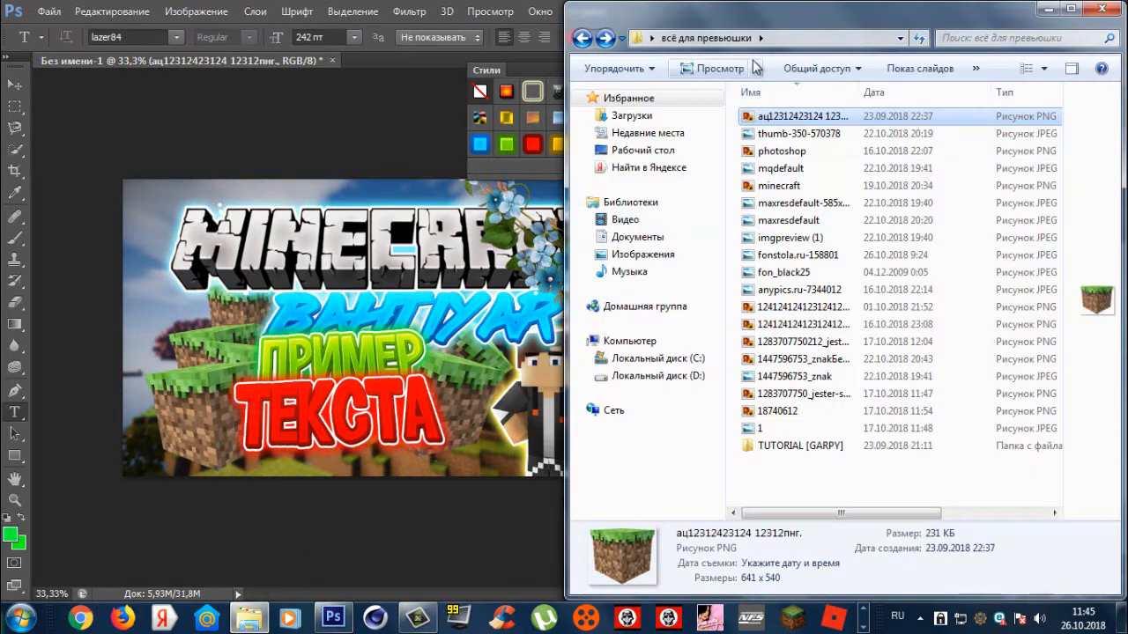
{"action": "double_click", "coordinate": [793, 445]}
{"action": "left_click", "coordinate": [779, 150]}
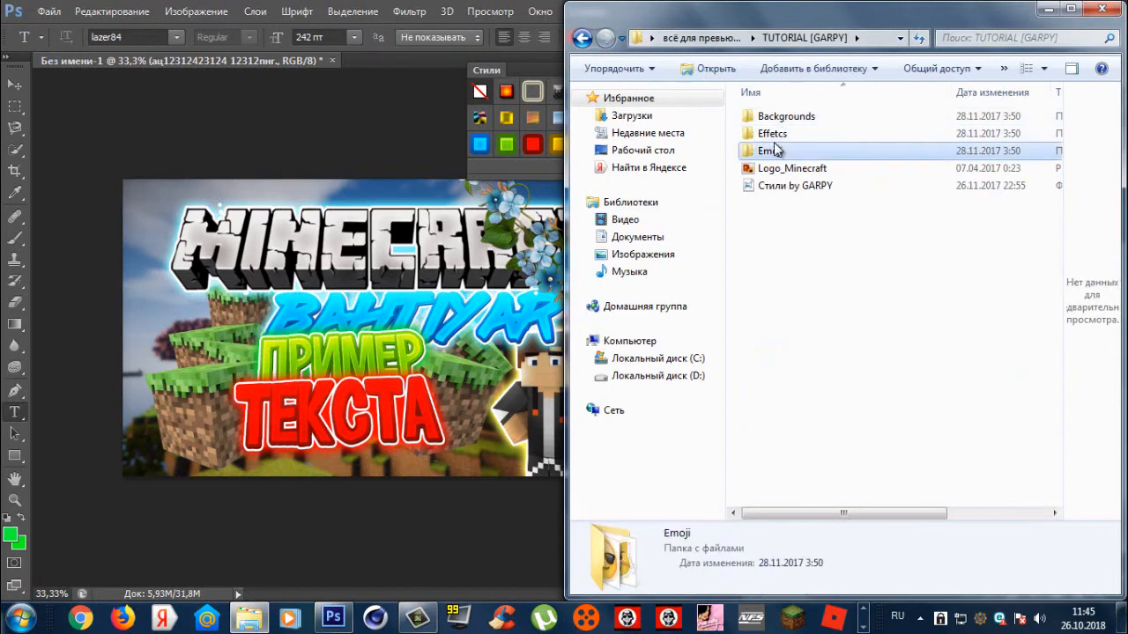
{"action": "double_click", "coordinate": [775, 134]}
{"action": "left_click", "coordinate": [777, 138]}
{"action": "double_click", "coordinate": [777, 137]}
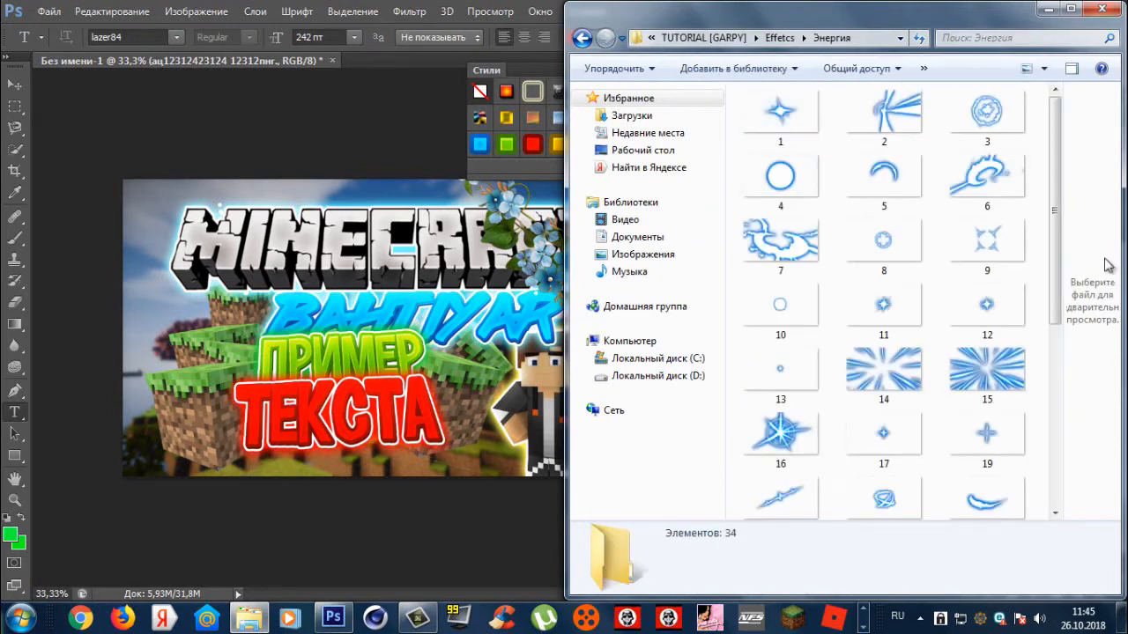
{"action": "scroll", "coordinate": [969, 396], "scroll_direction": "down", "scroll_amount": 5}
{"action": "scroll", "coordinate": [1020, 465], "scroll_direction": "up", "scroll_amount": 1}
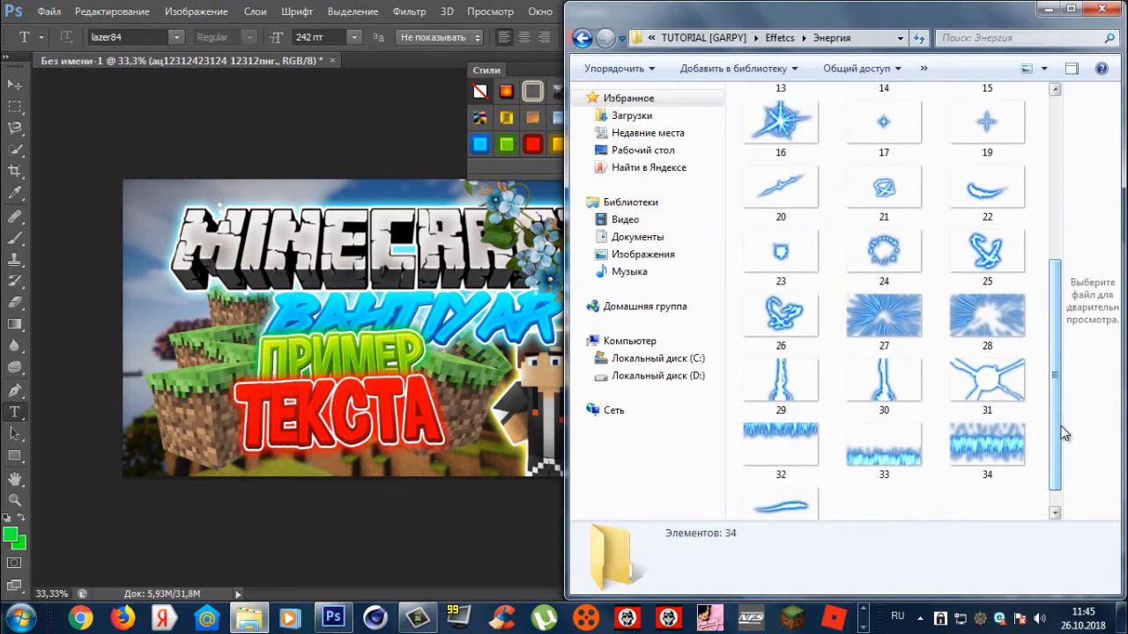
{"action": "left_click_drag", "start_coordinate": [884, 315], "coordinate": [439, 362]}
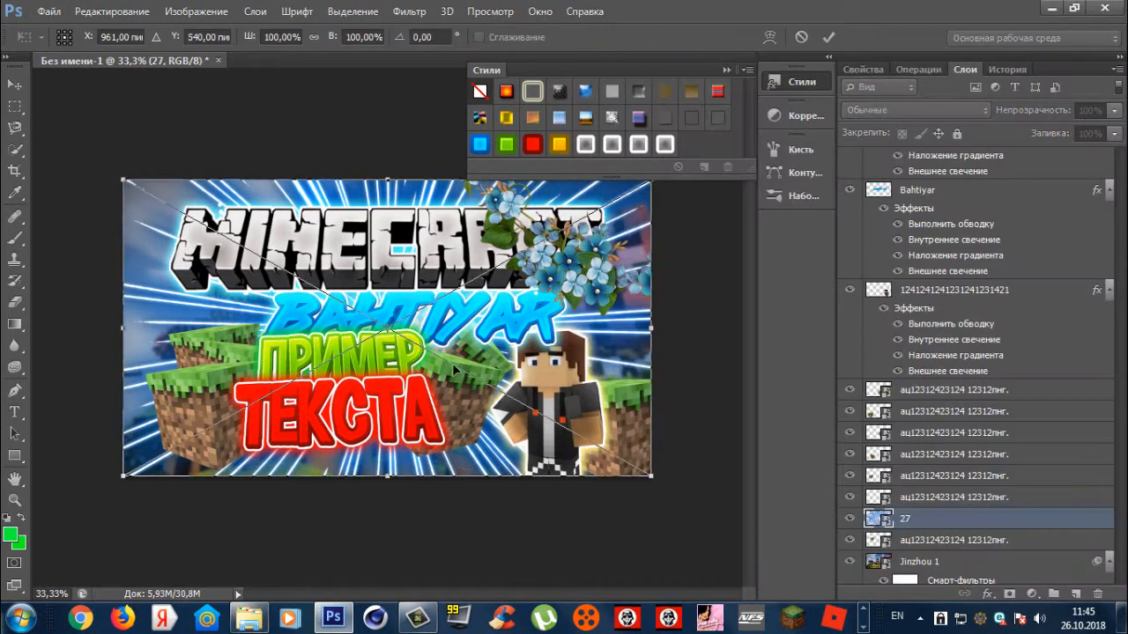
{"action": "left_click_drag", "start_coordinate": [670, 516], "coordinate": [657, 520]}
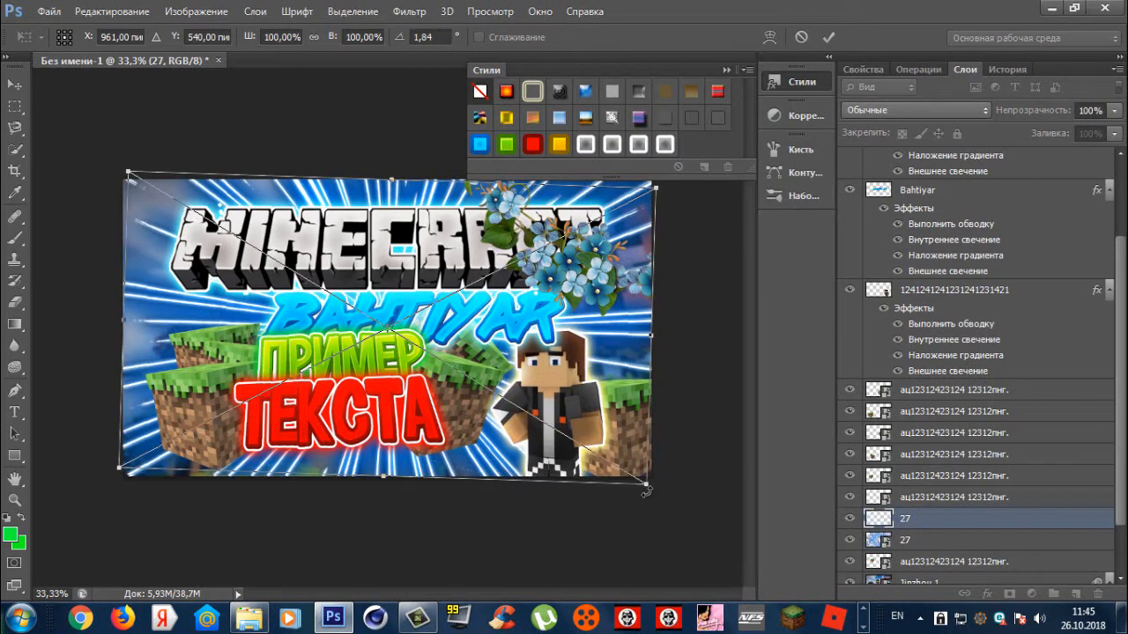
{"action": "key", "text": "Escape"}
{"action": "key", "text": "t"}
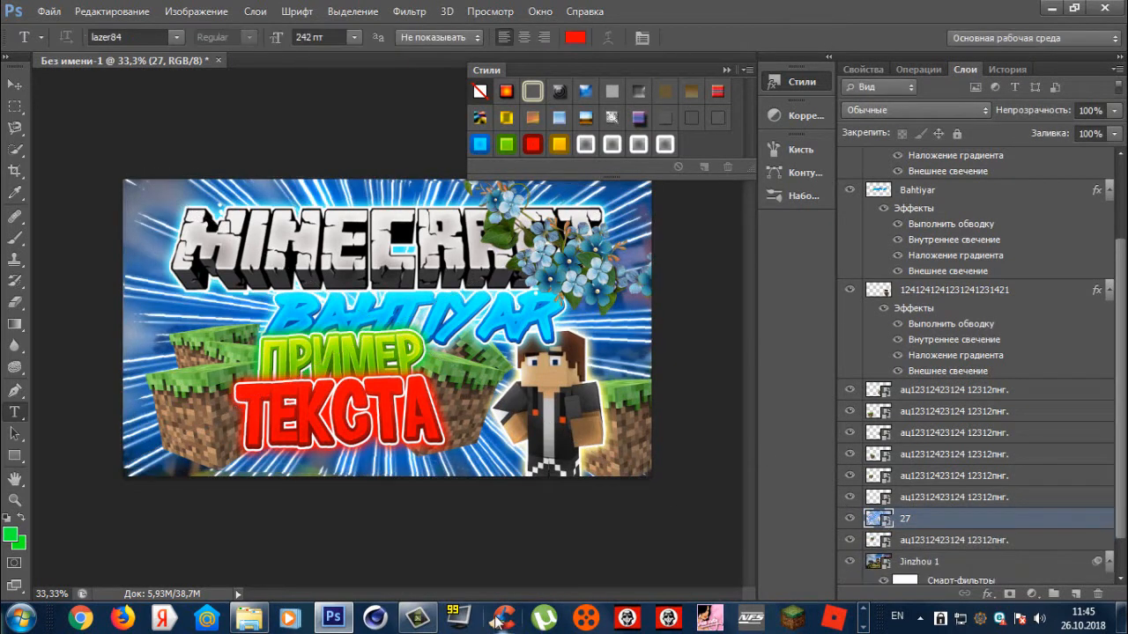
- Place the fire image Огонь 21 from the Effetcs\Огни folder across the thumbnail, with its layer just above layer 27
{"action": "key", "text": "alt+Tab"}
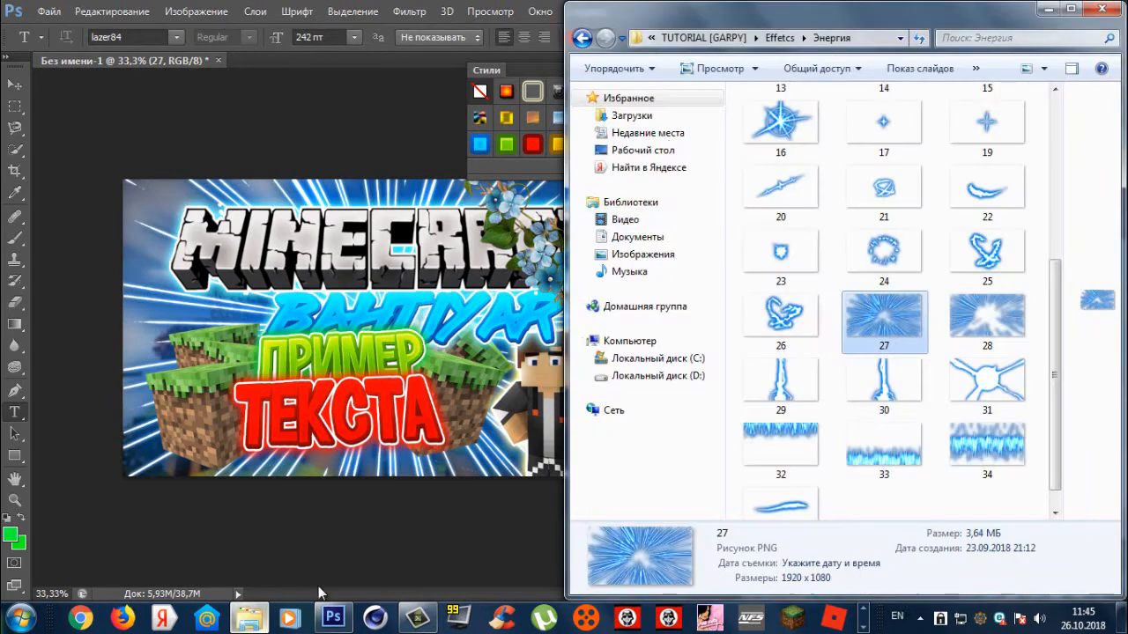
{"action": "left_click", "coordinate": [791, 37]}
{"action": "double_click", "coordinate": [798, 113]}
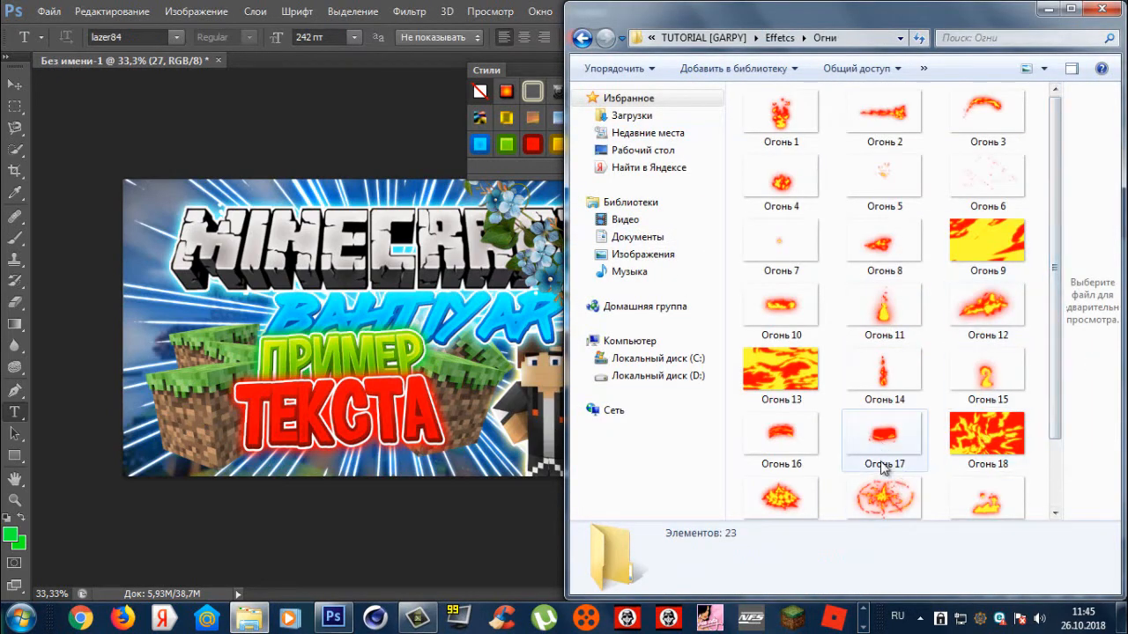
{"action": "scroll", "coordinate": [883, 469], "scroll_direction": "down", "scroll_amount": 2}
{"action": "left_click_drag", "start_coordinate": [884, 428], "coordinate": [741, 530]}
{"action": "left_click_drag", "start_coordinate": [105, 166], "coordinate": [85, 152]}
{"action": "left_click_drag", "start_coordinate": [630, 379], "coordinate": [592, 353]}
{"action": "key", "text": "Return"}
{"action": "key", "text": "t"}
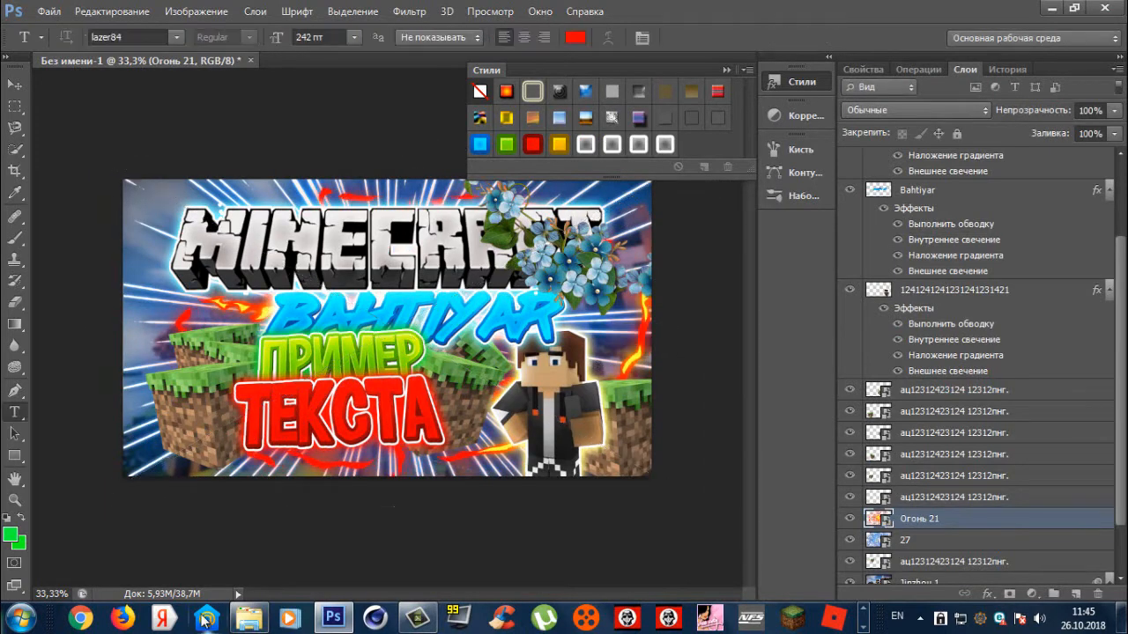
- Place sunglasses emoji 5 from the TUTORIAL [GARPY] Emoji folder behind the start of the MINECRAFT lettering, at the canvas's upper edge
{"action": "left_click", "coordinate": [249, 620]}
{"action": "left_click", "coordinate": [702, 38]}
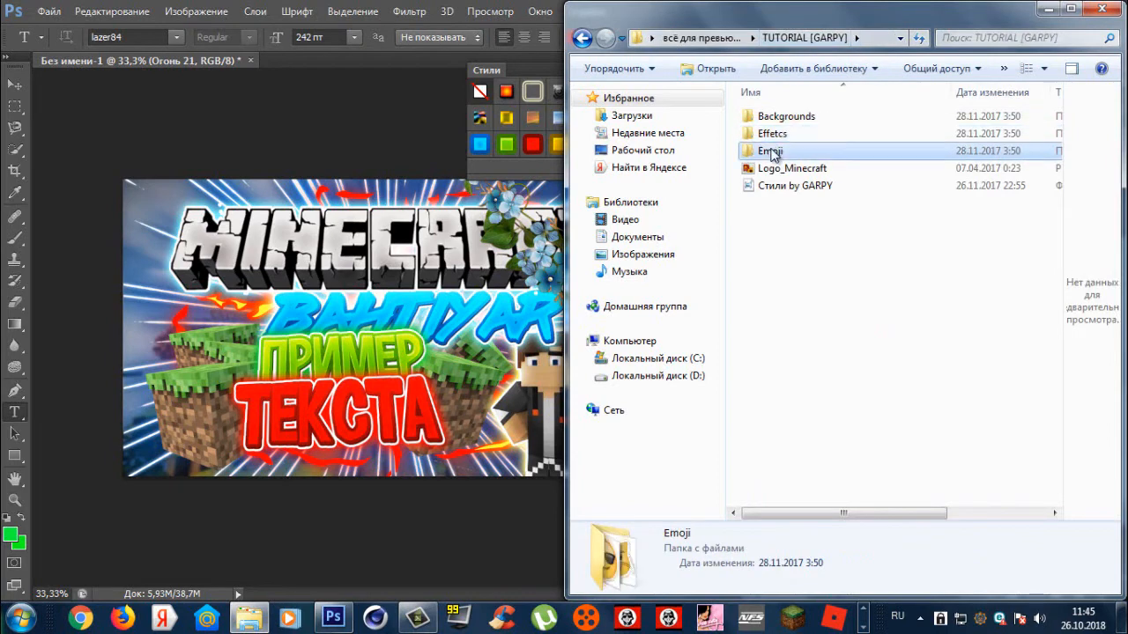
{"action": "double_click", "coordinate": [768, 149]}
{"action": "left_click_drag", "start_coordinate": [781, 224], "coordinate": [429, 355]}
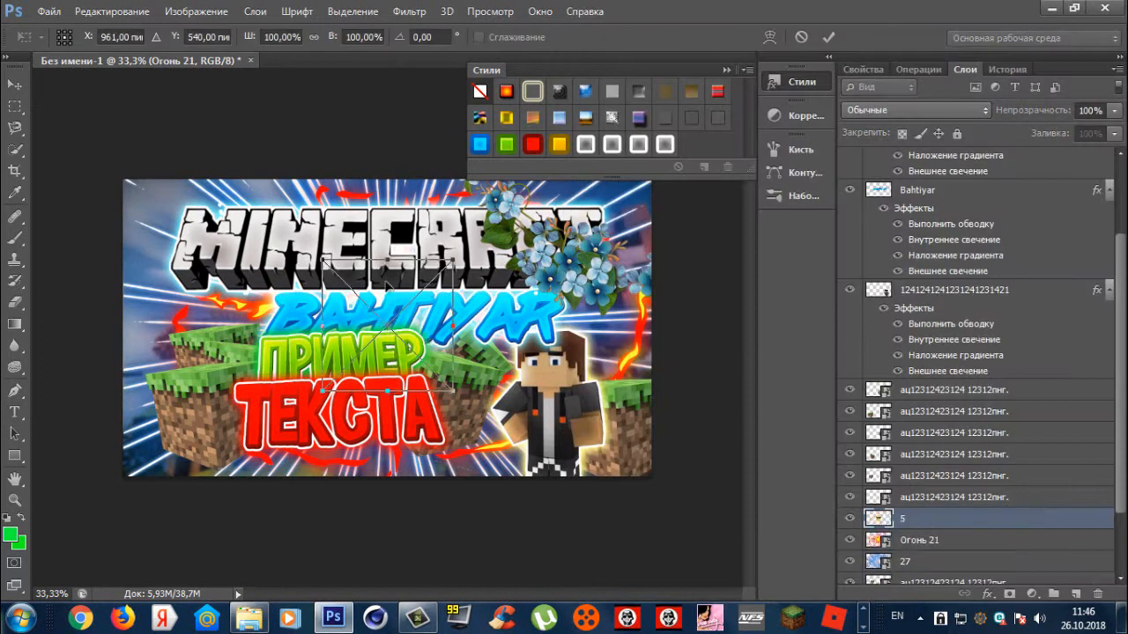
{"action": "left_click_drag", "start_coordinate": [389, 287], "coordinate": [225, 163]}
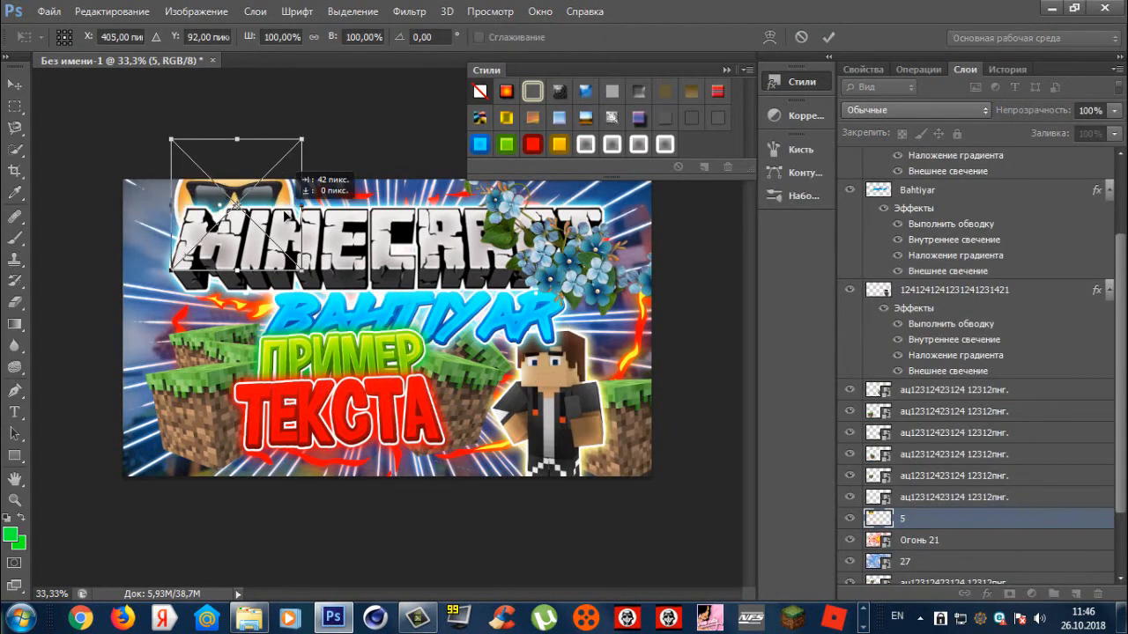
{"action": "key", "text": "Return"}
- Place kissing emoji 11 behind the upper-left grass block, just below the start of the MINECRAFT lettering
{"action": "left_click", "coordinate": [249, 618]}
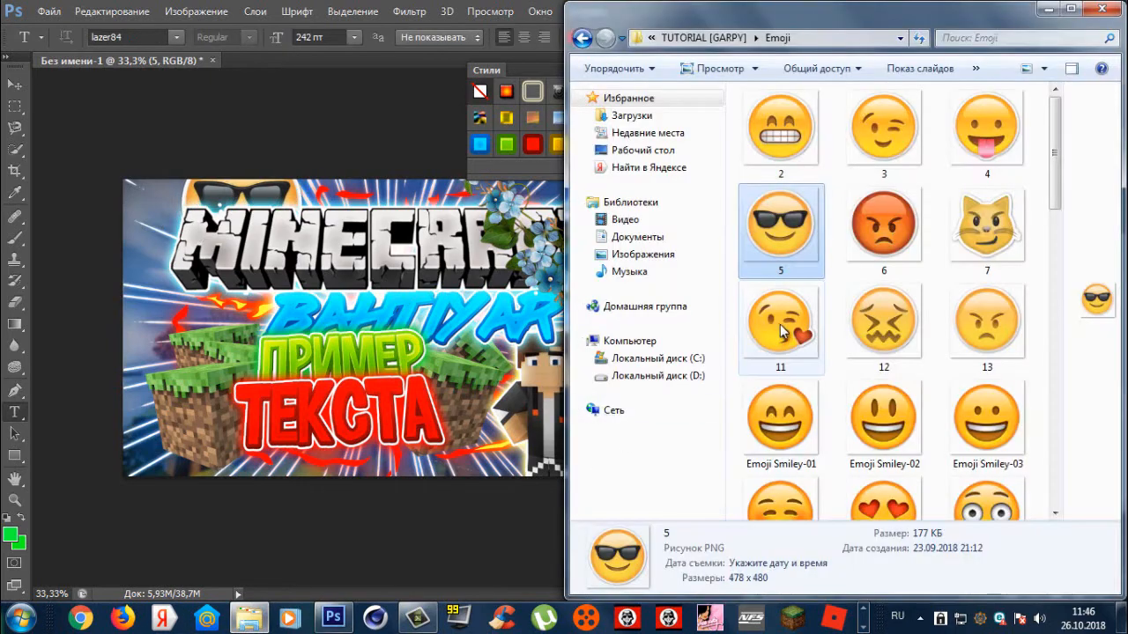
{"action": "left_click_drag", "start_coordinate": [783, 331], "coordinate": [262, 370]}
{"action": "key", "text": "Return"}
{"action": "key", "text": "t"}
- Place the Emoji Smiley-01 image behind the character's head, above the lower-right grass block
{"action": "left_click", "coordinate": [249, 618]}
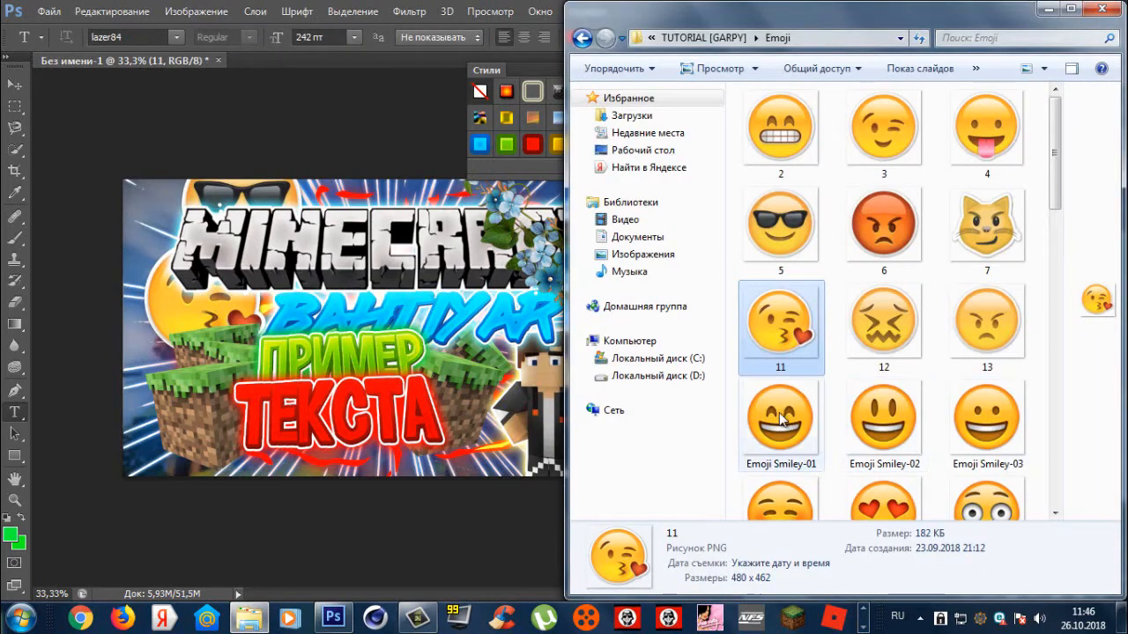
{"action": "left_click_drag", "start_coordinate": [781, 419], "coordinate": [629, 339]}
{"action": "key", "text": "Return"}
{"action": "key", "text": "t"}
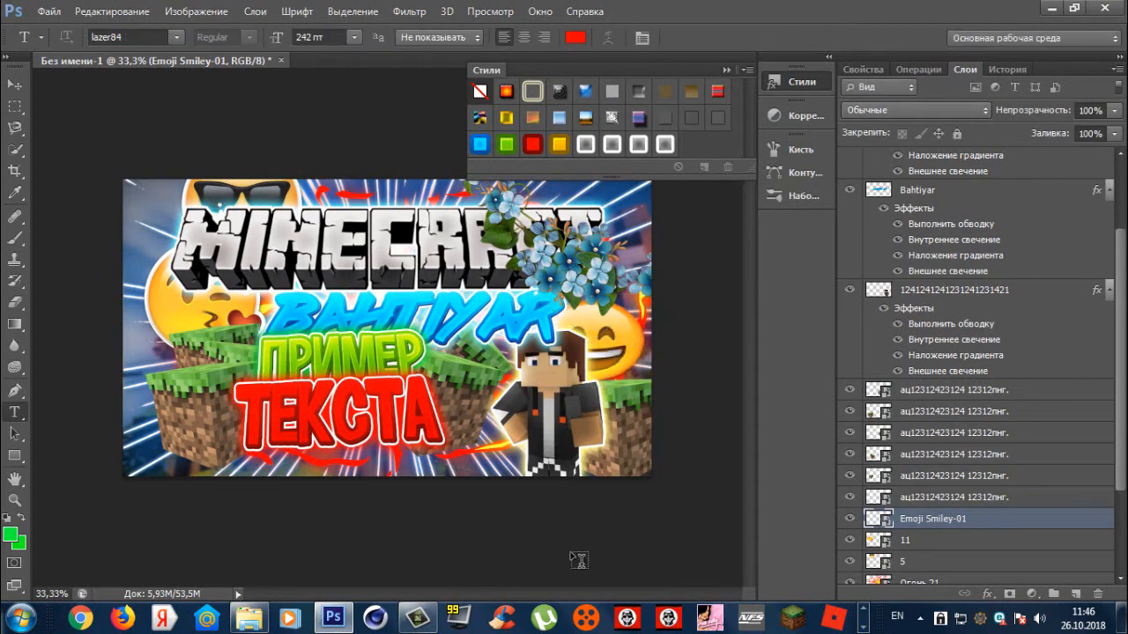
- Place cat emoji 7 behind the flowers and the end of the MINECRAFT lettering, near the canvas's upper-right corner
{"action": "left_click", "coordinate": [251, 622]}
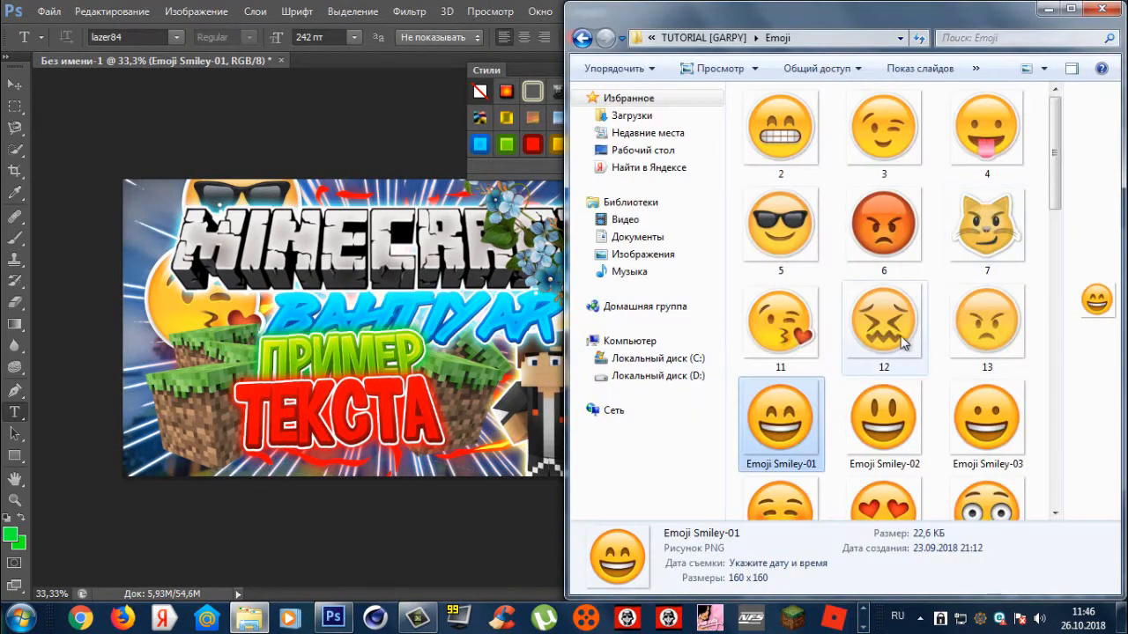
{"action": "left_click_drag", "start_coordinate": [986, 233], "coordinate": [630, 207]}
{"action": "left_click_drag", "start_coordinate": [672, 333], "coordinate": [642, 308]}
{"action": "key", "text": "Return"}
{"action": "key", "text": "t"}
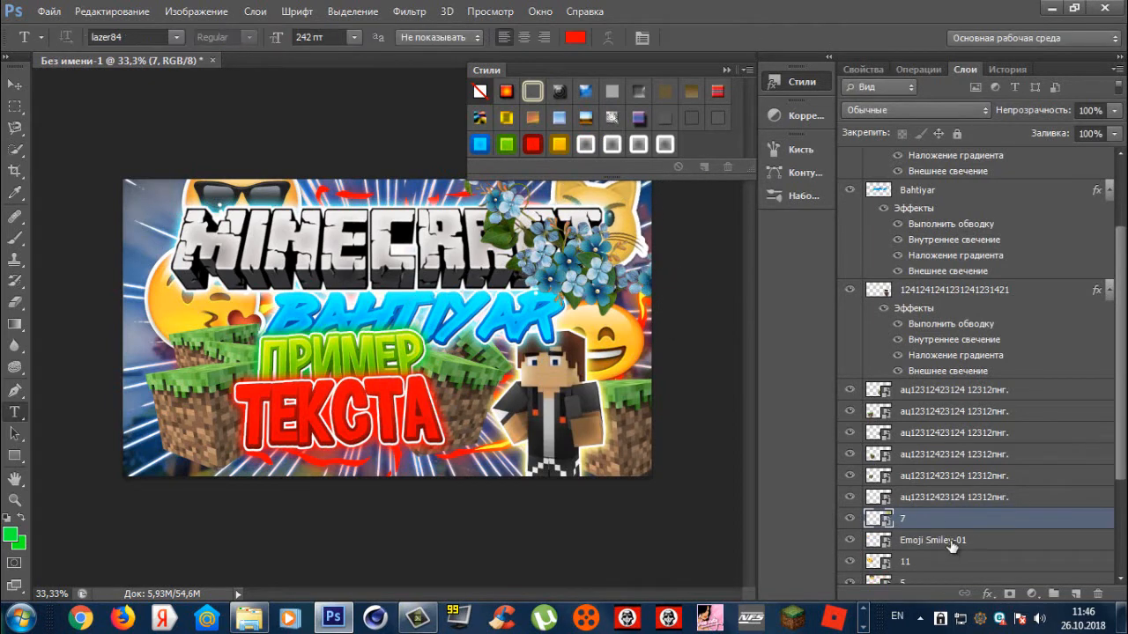
- Move cat emoji layer 7 directly beneath flower layer 18740612 and shift the cat farther into the canvas's upper-right corner
{"action": "left_click_drag", "start_coordinate": [941, 520], "coordinate": [981, 157]}
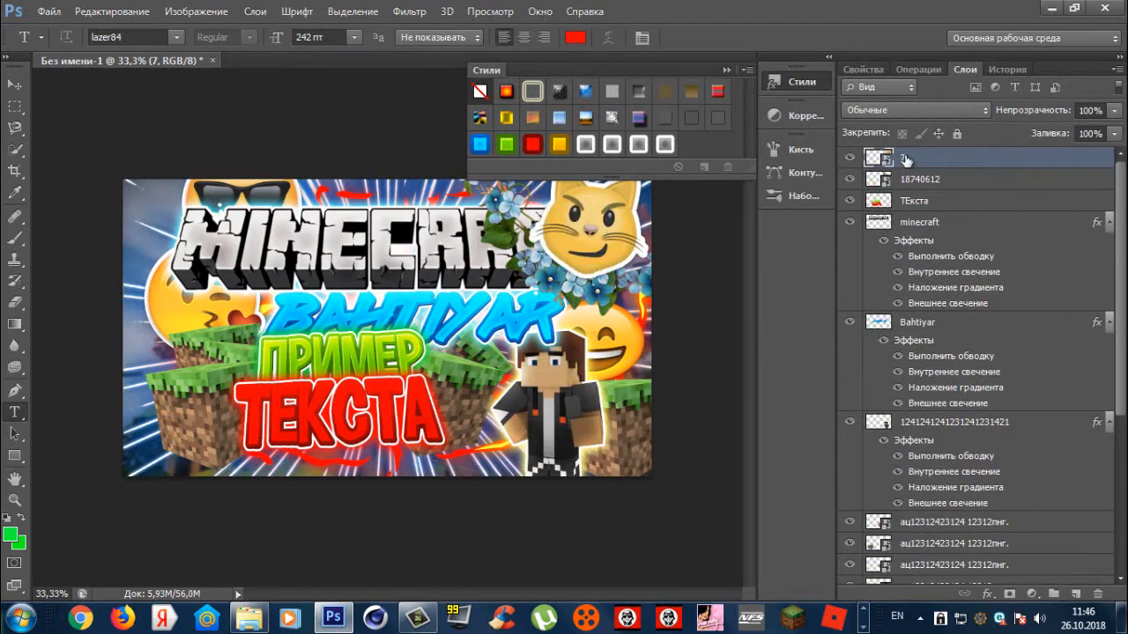
{"action": "left_click_drag", "start_coordinate": [906, 159], "coordinate": [907, 189]}
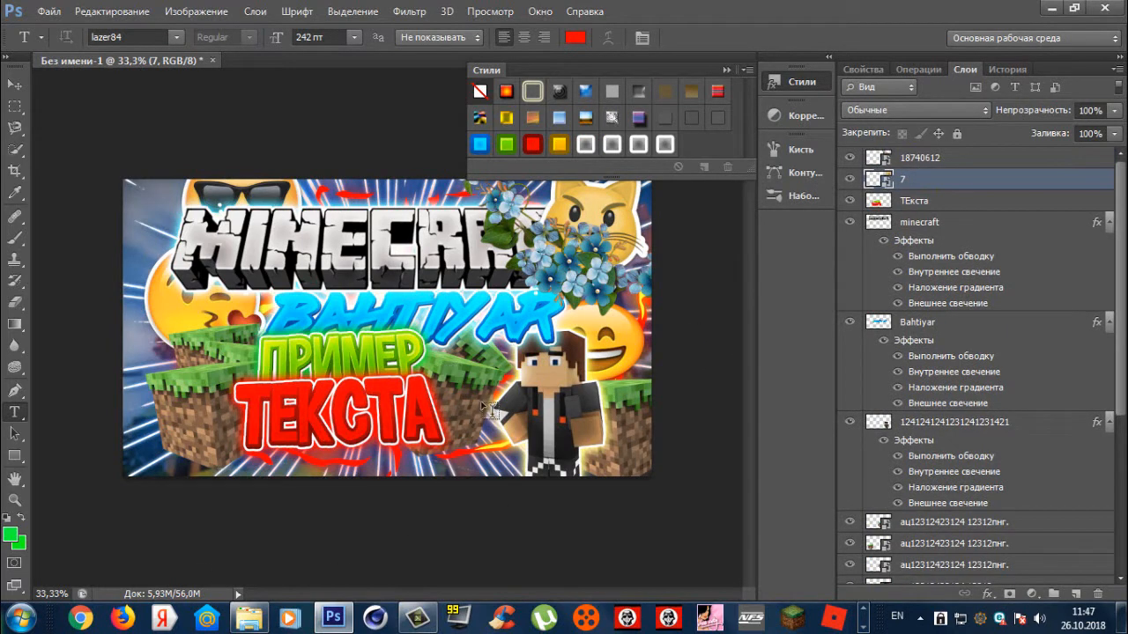
{"action": "key", "text": "ctrl+t"}
{"action": "left_click_drag", "start_coordinate": [641, 220], "coordinate": [678, 176]}
{"action": "key", "text": "Return"}
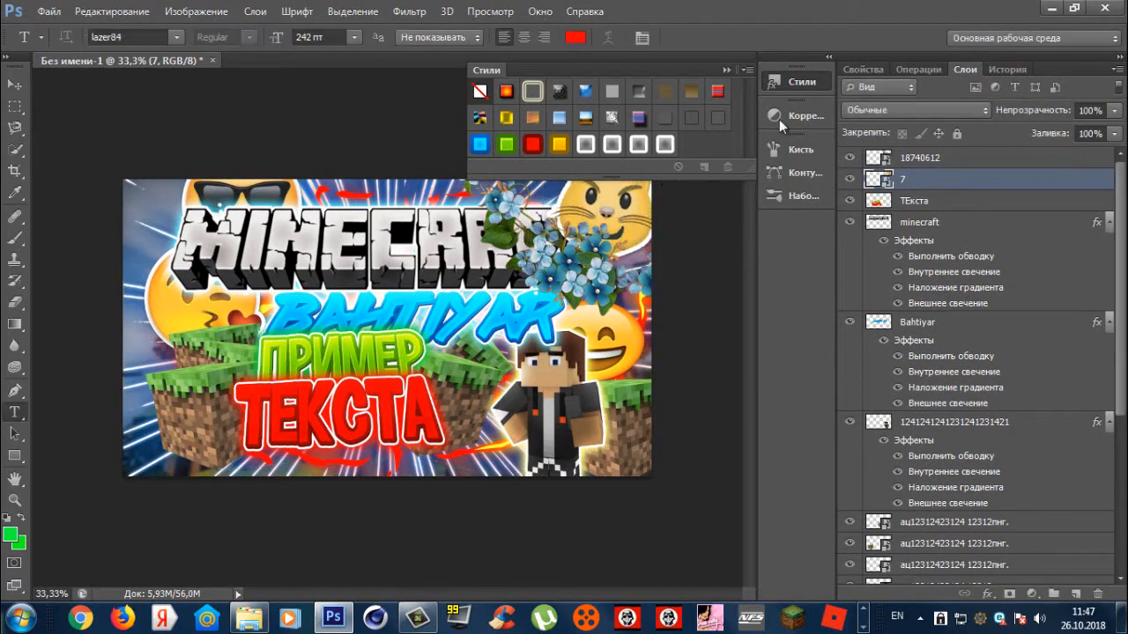
- Collapse the layer style presets and place crown image IMG_2093 from the Emoji folder on the canvas
{"action": "left_click", "coordinate": [790, 81]}
{"action": "left_click", "coordinate": [249, 620]}
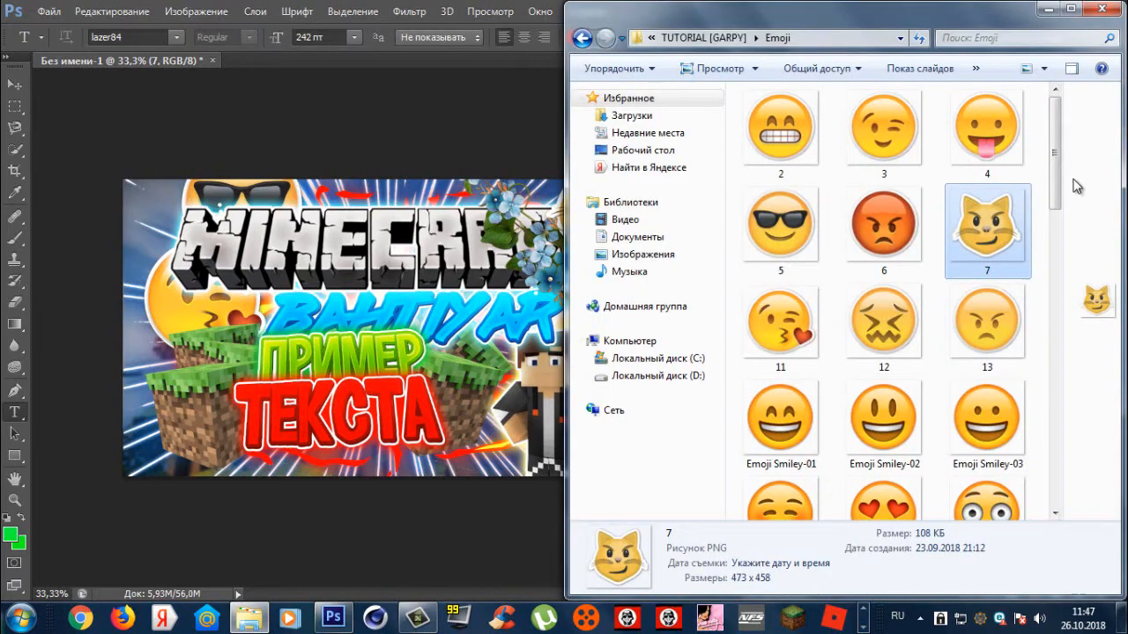
{"action": "scroll", "coordinate": [1013, 264], "scroll_direction": "down", "scroll_amount": 4}
{"action": "scroll", "coordinate": [1047, 273], "scroll_direction": "down", "scroll_amount": 2}
{"action": "left_click", "coordinate": [981, 231]}
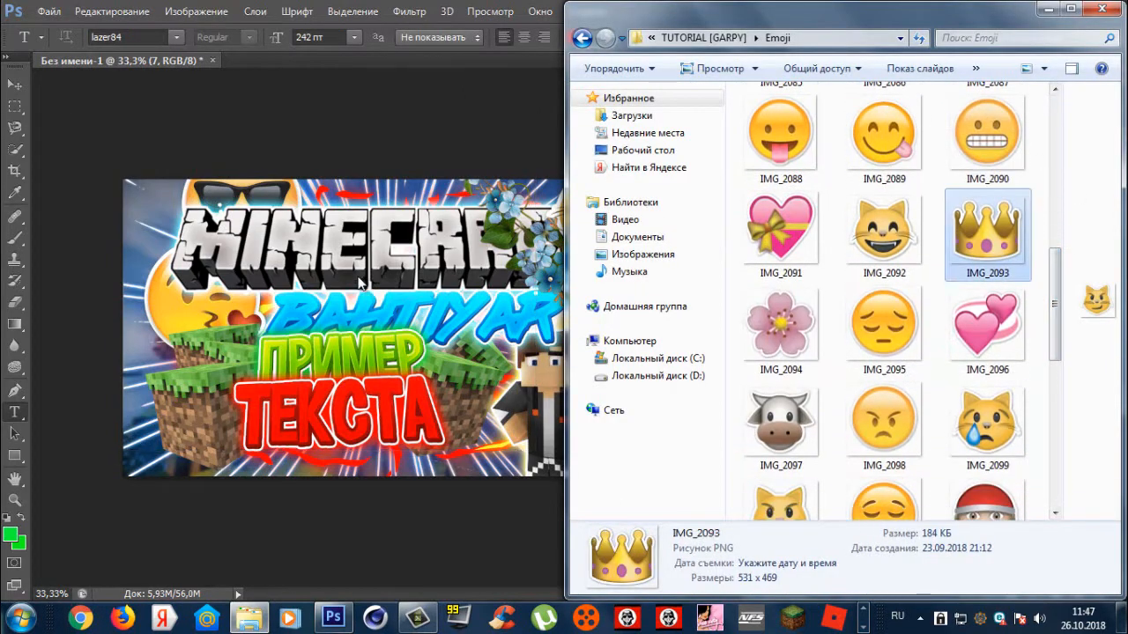
{"action": "left_click_drag", "start_coordinate": [982, 232], "coordinate": [419, 339]}
- Shrink the crown to about 19% and tilt it to -14.60°, setting it on the first letter of ПРИМЕР
{"action": "left_click_drag", "start_coordinate": [315, 264], "coordinate": [343, 339]}
{"action": "left_click_drag", "start_coordinate": [440, 357], "coordinate": [310, 354]}
{"action": "left_click_drag", "start_coordinate": [363, 444], "coordinate": [369, 438]}
{"action": "left_click_drag", "start_coordinate": [316, 354], "coordinate": [260, 336]}
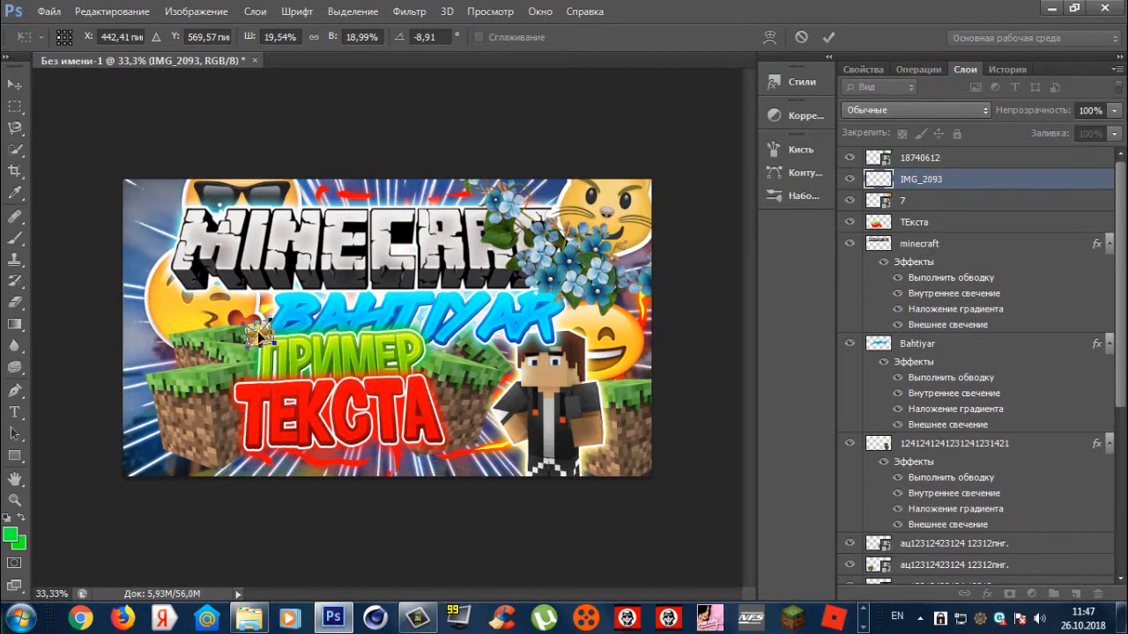
{"action": "left_click_drag", "start_coordinate": [261, 335], "coordinate": [269, 334]}
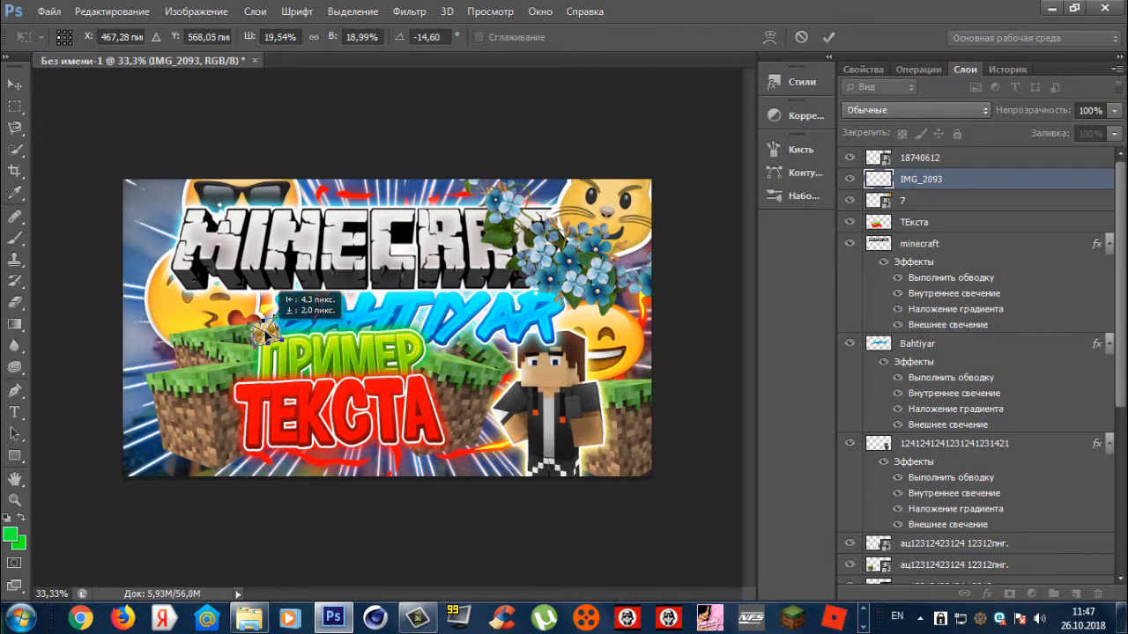
{"action": "key", "text": "Return"}
{"action": "key", "text": "t"}
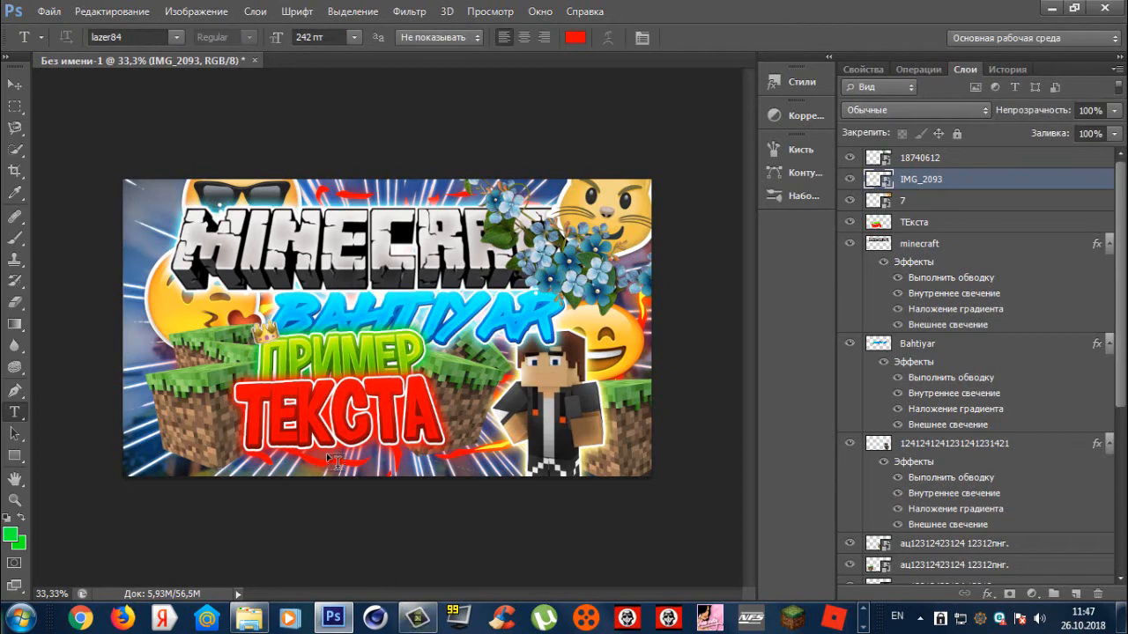
- Readjust the tilted crown on the first letter of ПРИМЕР with another transform
{"action": "key", "text": "ctrl+t"}
{"action": "right_click", "coordinate": [267, 330]}
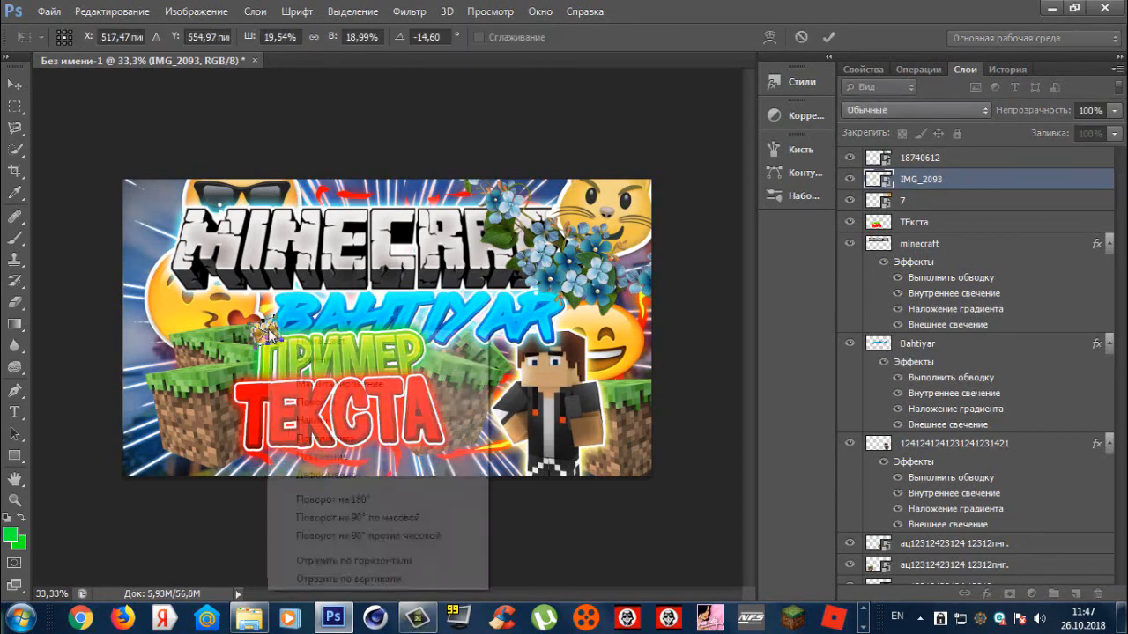
{"action": "left_click", "coordinate": [322, 440]}
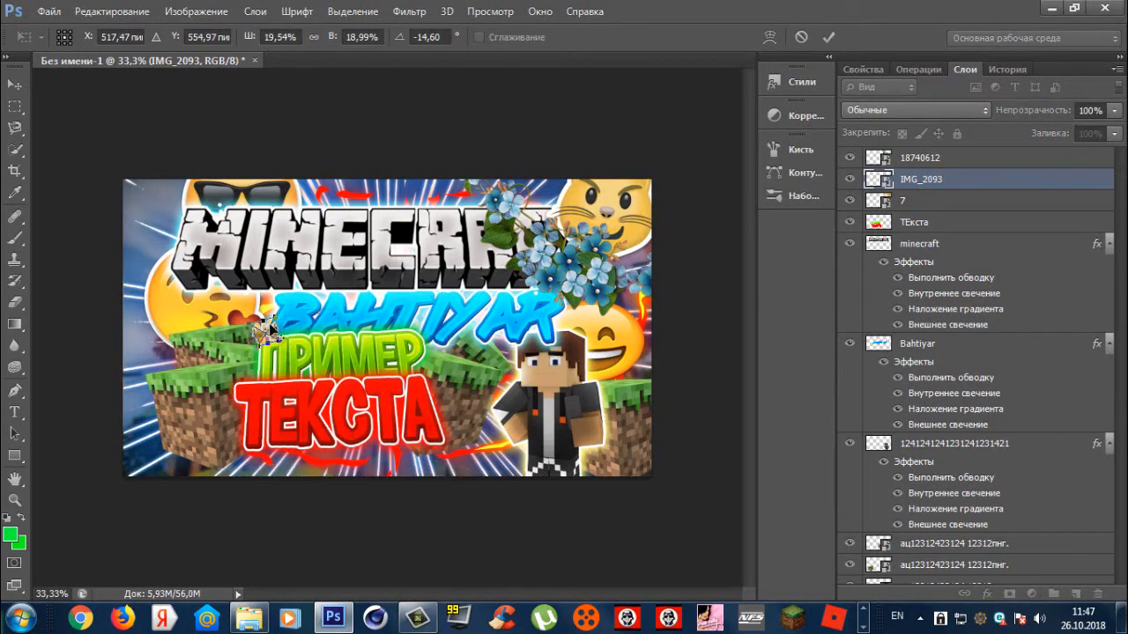
{"action": "key", "text": "Return"}
{"action": "key", "text": "t"}
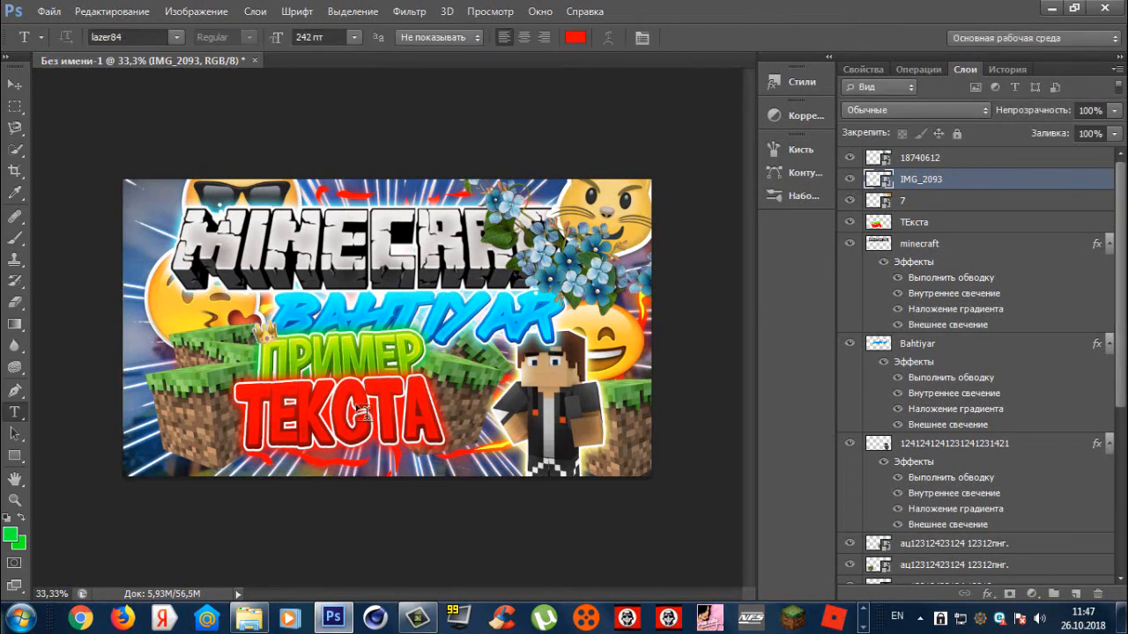
- Place clapping hands image IMG_2114 from the Emoji folder in the canvas's lower-right corner, overlapping the character
{"action": "left_click", "coordinate": [240, 615]}
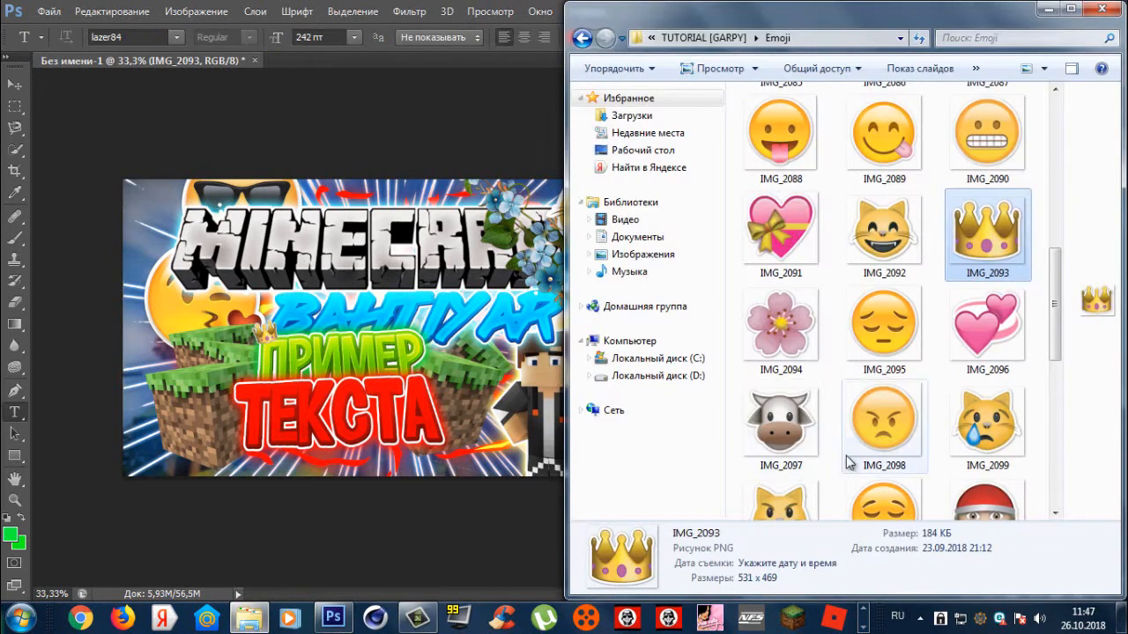
{"action": "scroll", "coordinate": [894, 452], "scroll_direction": "down", "scroll_amount": 5}
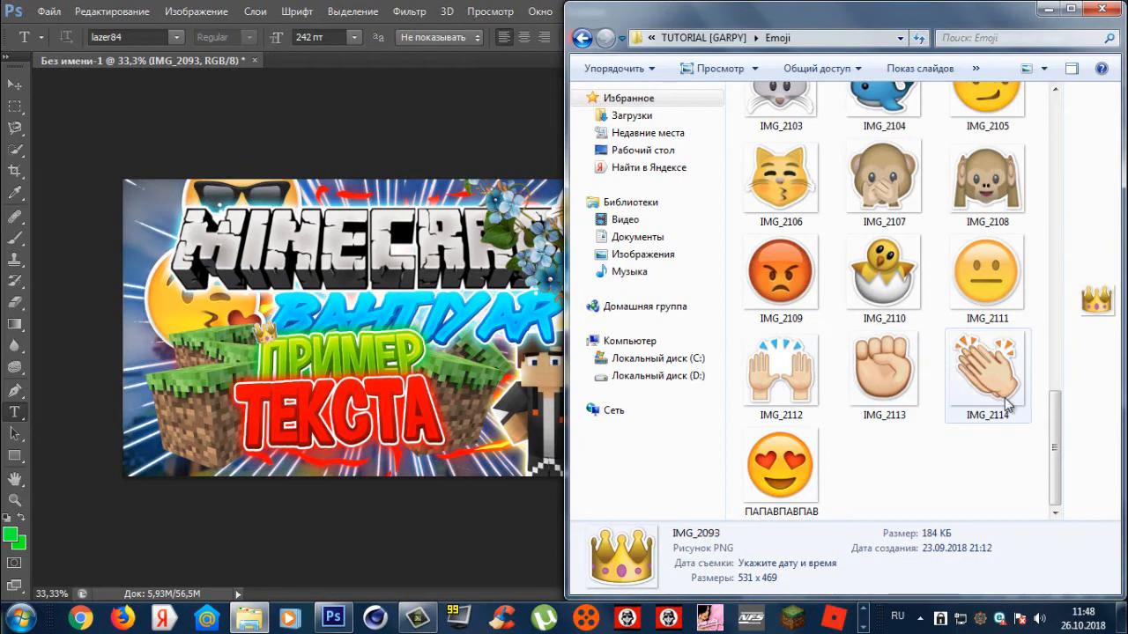
{"action": "left_click_drag", "start_coordinate": [1007, 404], "coordinate": [639, 433]}
{"action": "key", "text": "Return"}
- Place fist image IMG_2113 in the canvas's lower-left corner and shrink it to fit below the grass block's top
{"action": "left_click", "coordinate": [248, 616]}
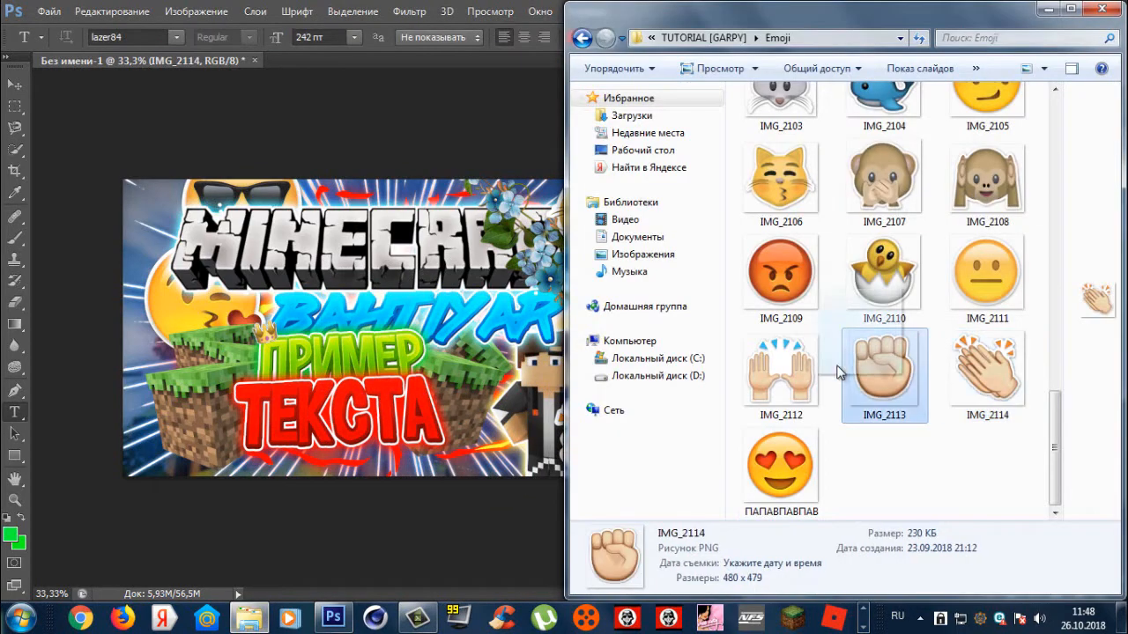
{"action": "left_click_drag", "start_coordinate": [838, 373], "coordinate": [375, 357]}
{"action": "left_click_drag", "start_coordinate": [415, 291], "coordinate": [199, 409]}
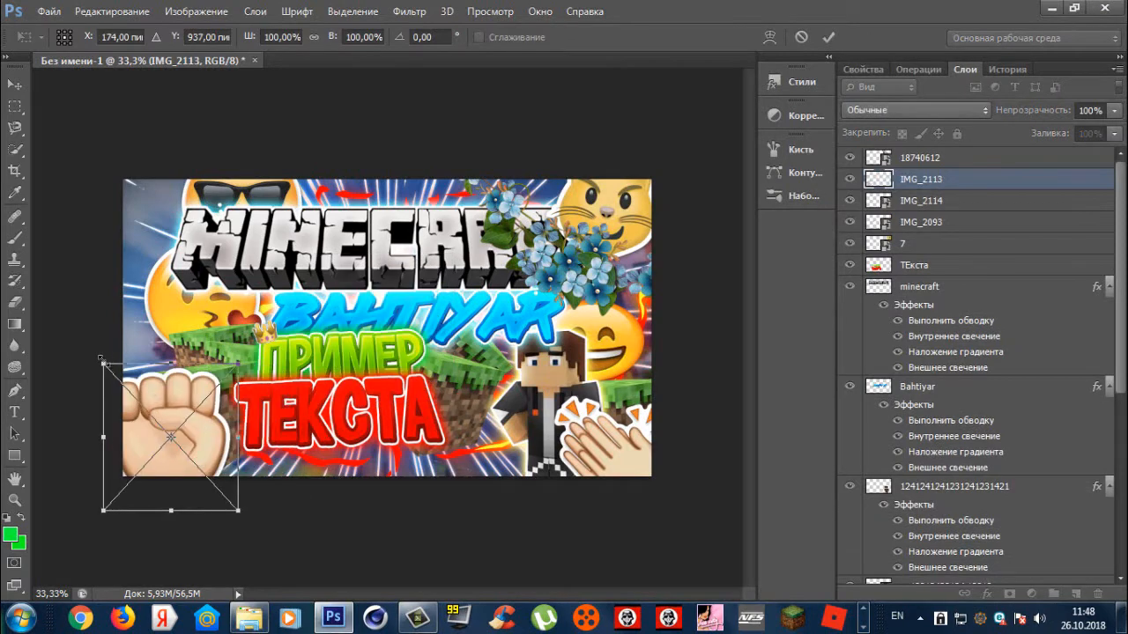
{"action": "left_click_drag", "start_coordinate": [102, 360], "coordinate": [141, 402]}
{"action": "key", "text": "Return"}
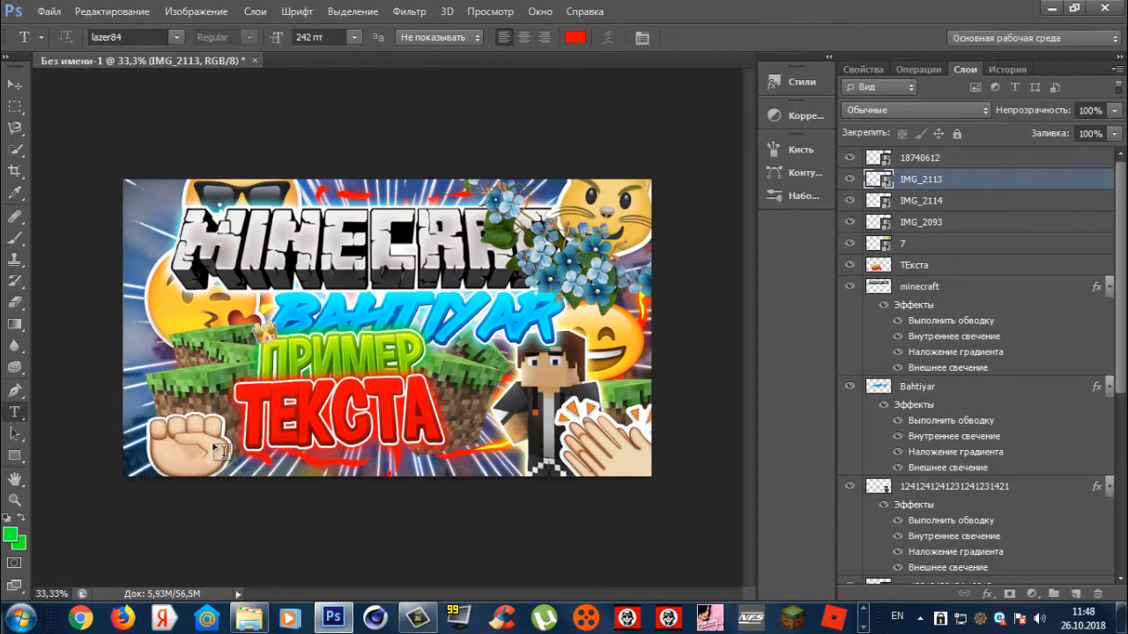
- Save the thumbnail as PNG file previewимени-1.png in the картинки для ютуб folder, with smallest-size compression and no interlacing
{"action": "left_click", "coordinate": [49, 12]}
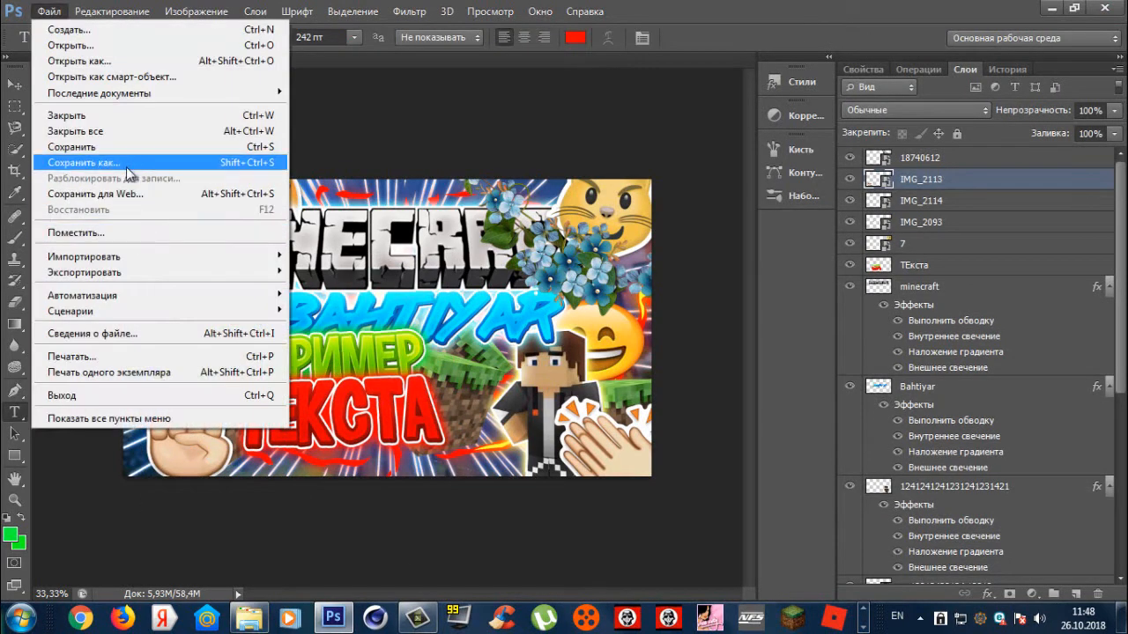
{"action": "left_click", "coordinate": [132, 163]}
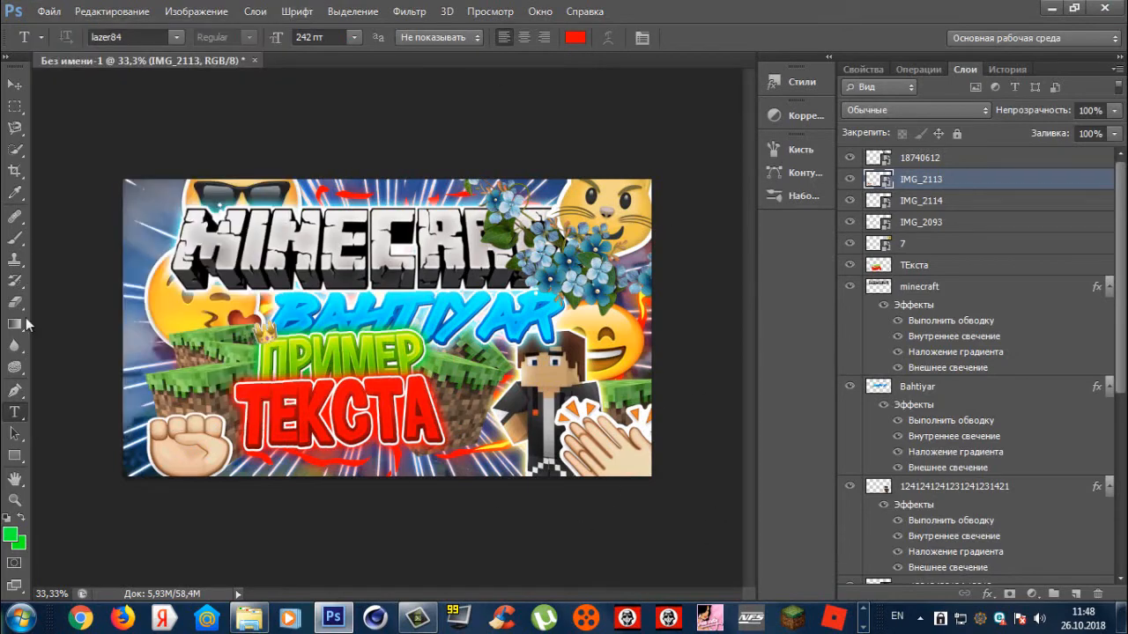
{"action": "left_click", "coordinate": [49, 12]}
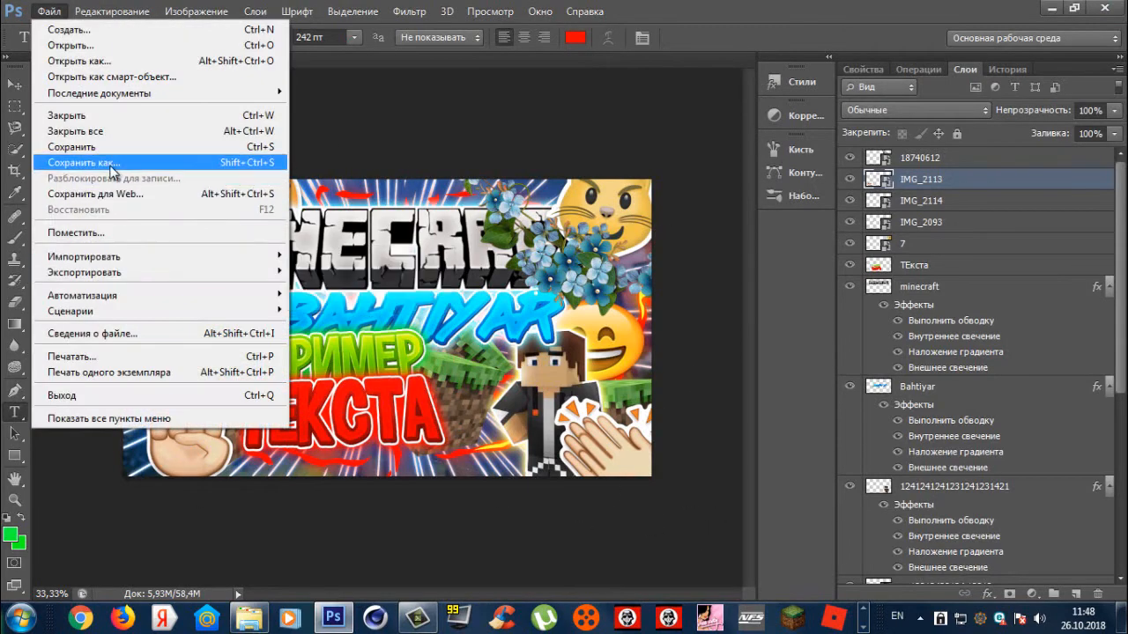
{"action": "left_click", "coordinate": [132, 154]}
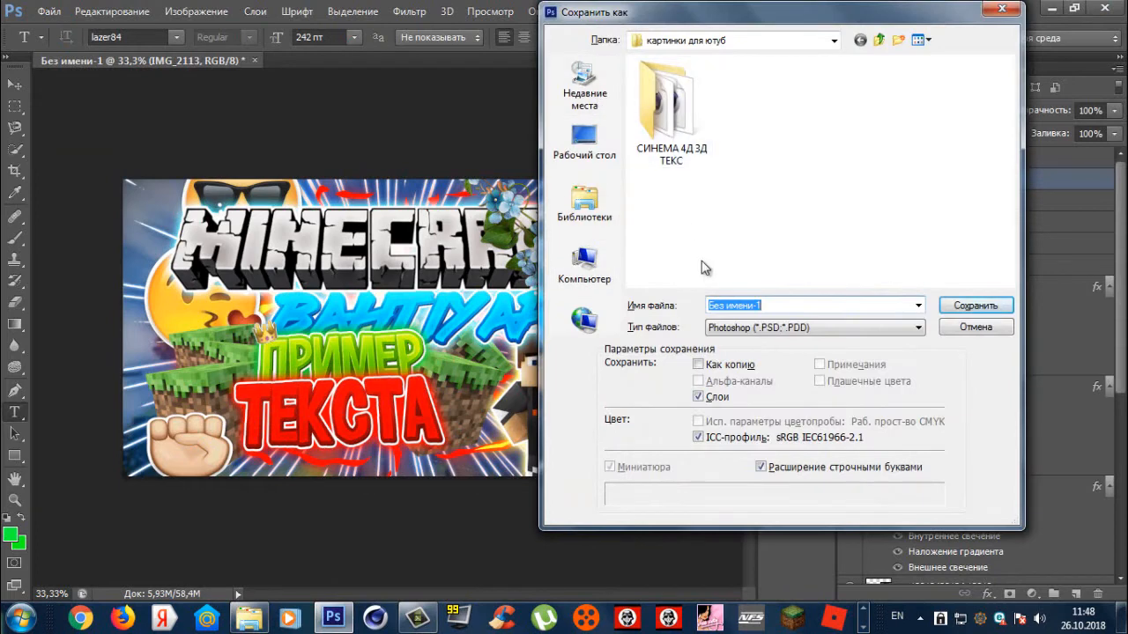
{"action": "left_click", "coordinate": [810, 327]}
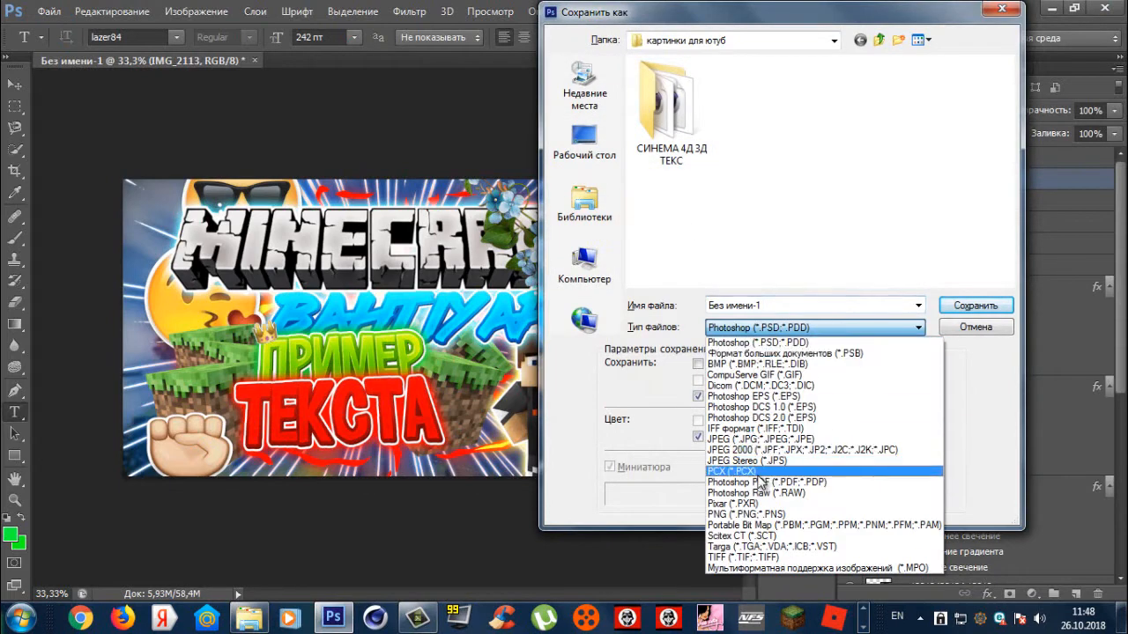
{"action": "left_click", "coordinate": [746, 515]}
{"action": "double_click", "coordinate": [717, 305]}
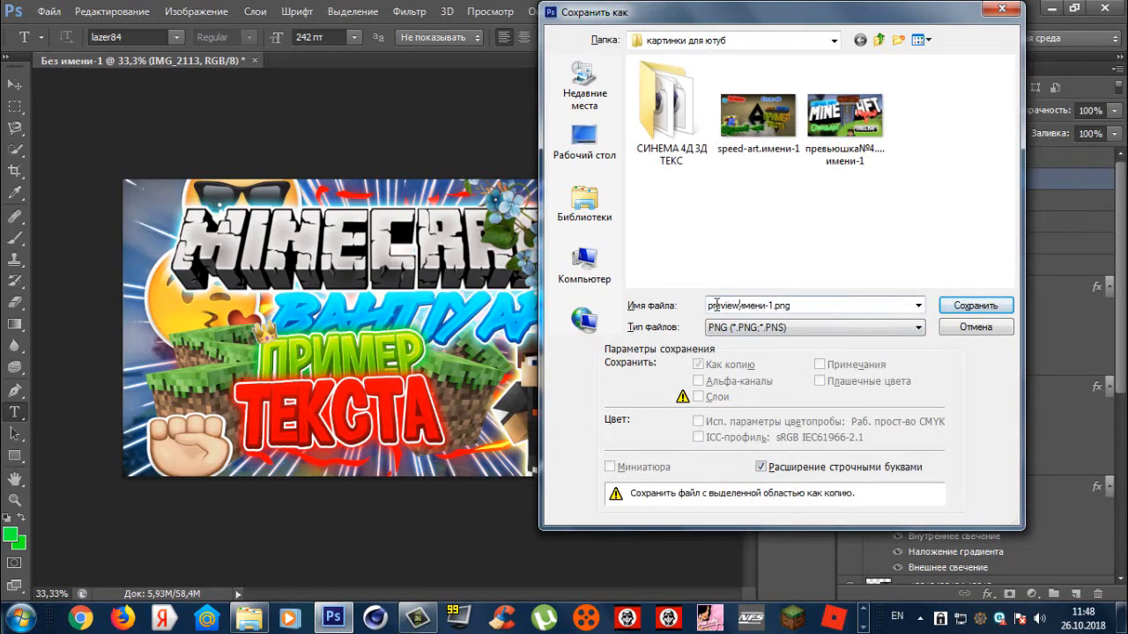
{"action": "key", "text": "Return"}
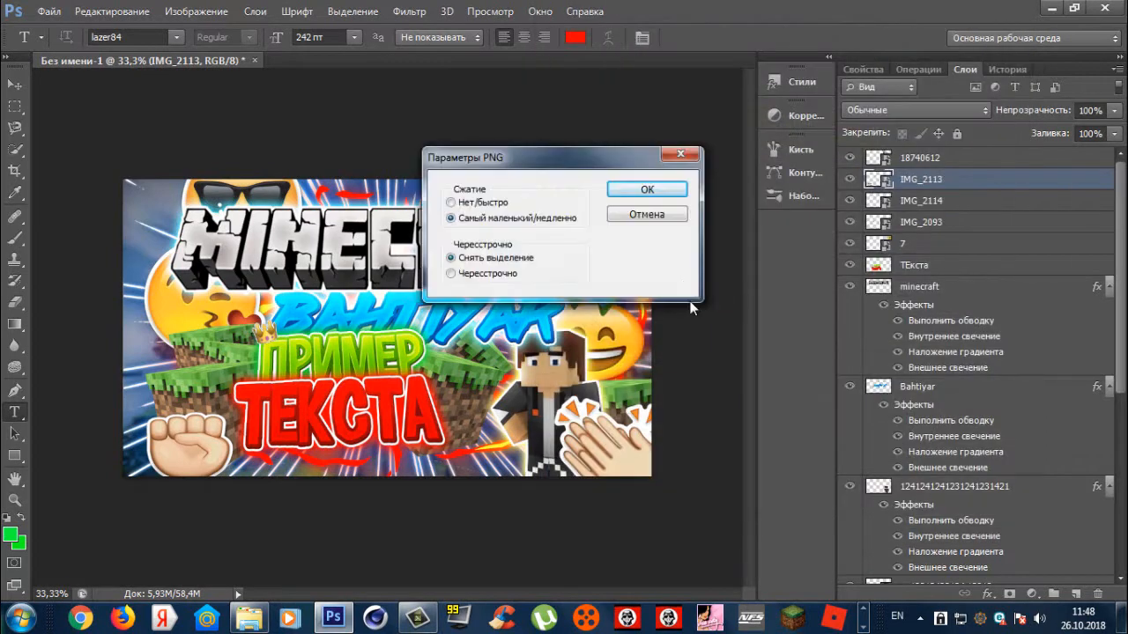
{"action": "left_click", "coordinate": [652, 190]}
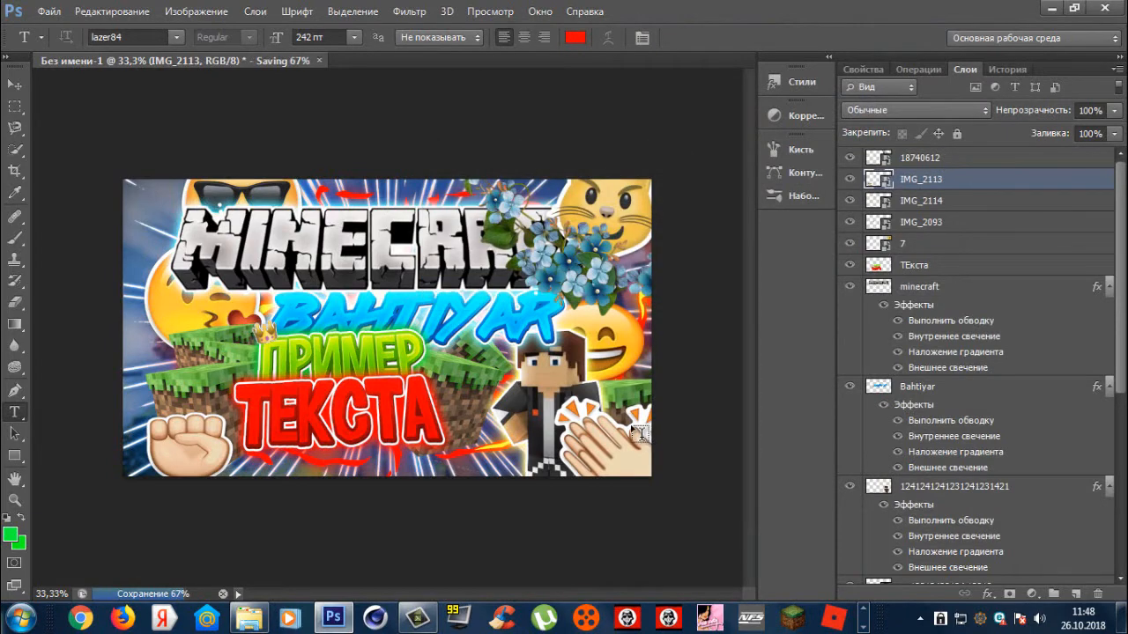